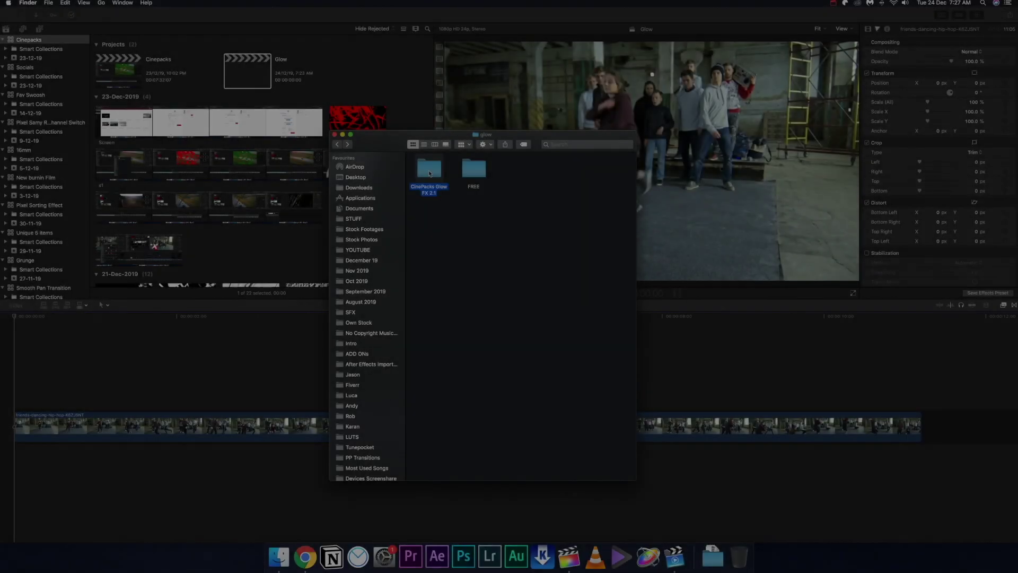
Step: Preview the sample clip and add Electricity Short.mov above the dance footage near the 15-frame mark
key("space")
key("space")
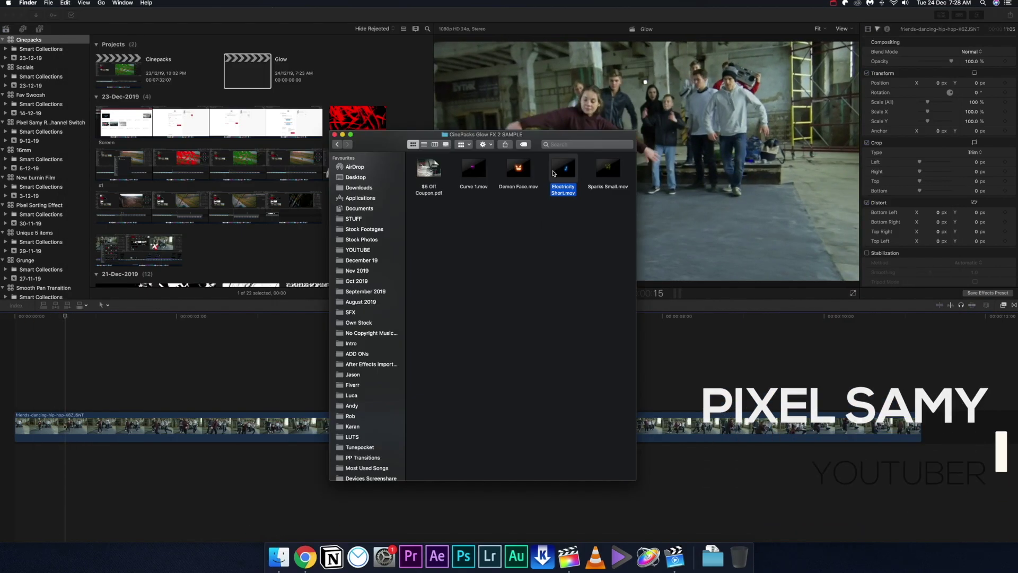
left_click_drag(562, 170, 71, 392)
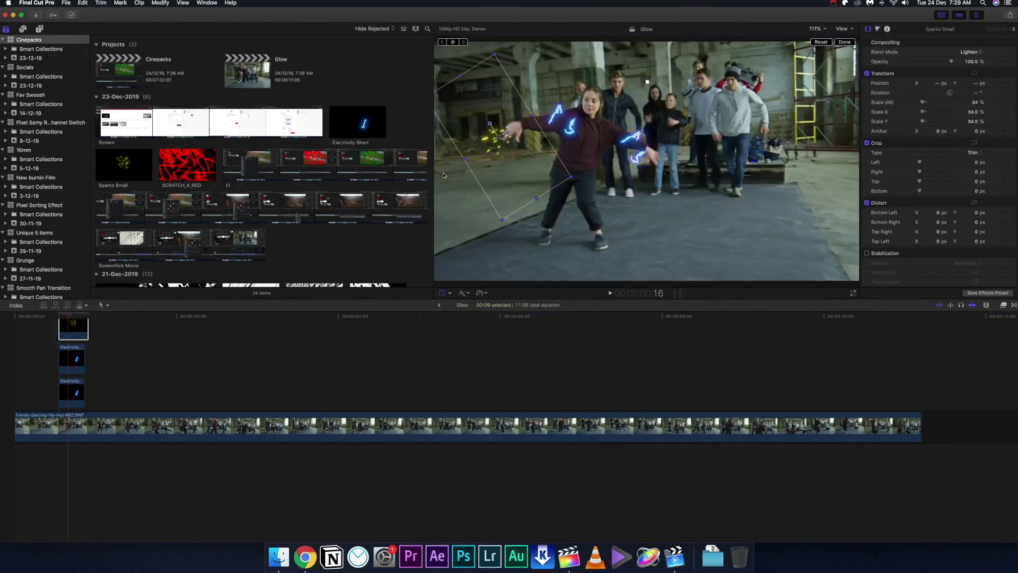
key("super+z")
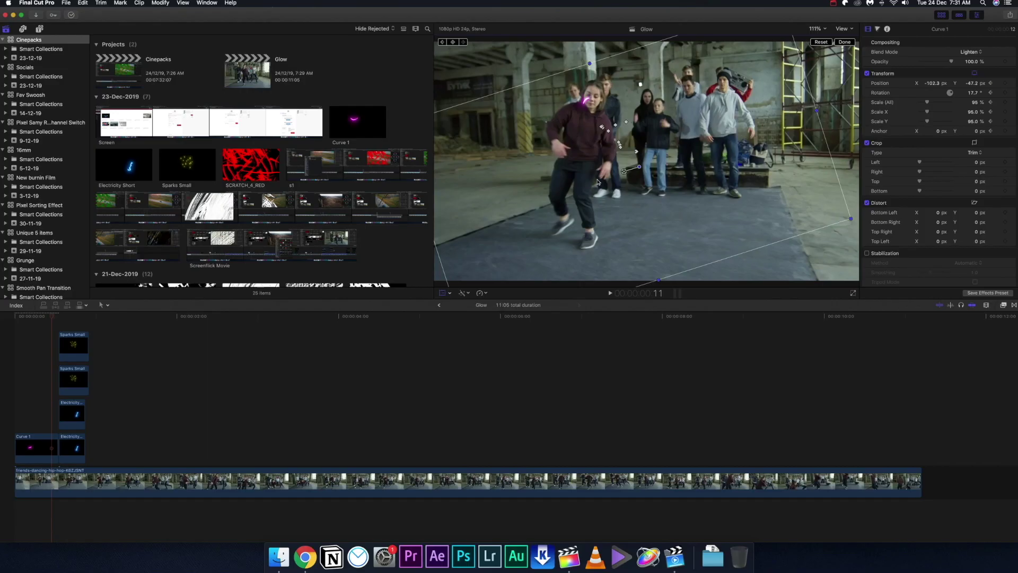
key("space")
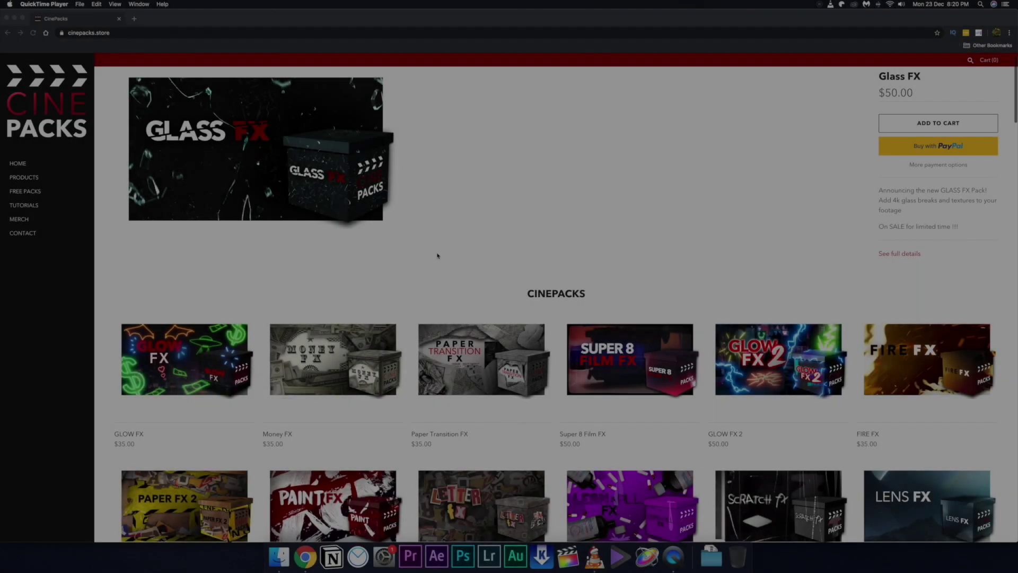
Step: Open the CinePacks store home page in Chrome and look through the listed effect packs
scroll(437, 255, "up", 1)
left_click(25, 167)
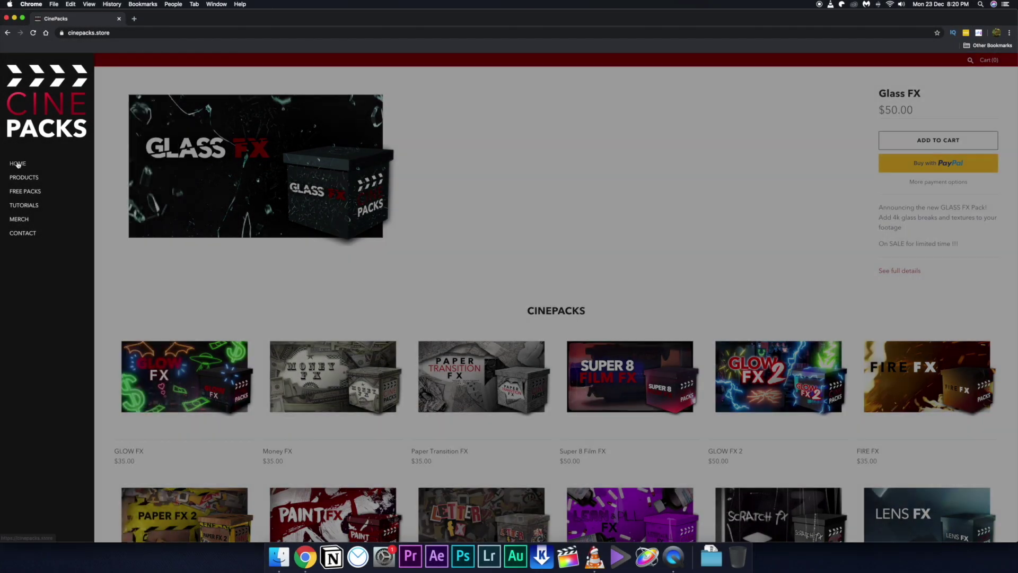
left_click(17, 164)
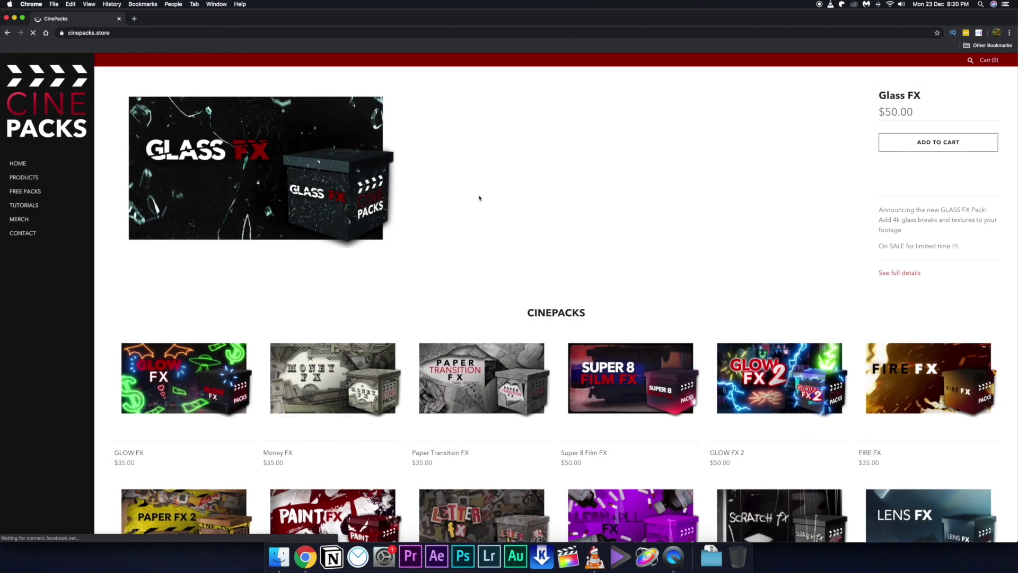
scroll(469, 191, "down", 3)
scroll(438, 191, "down", 2)
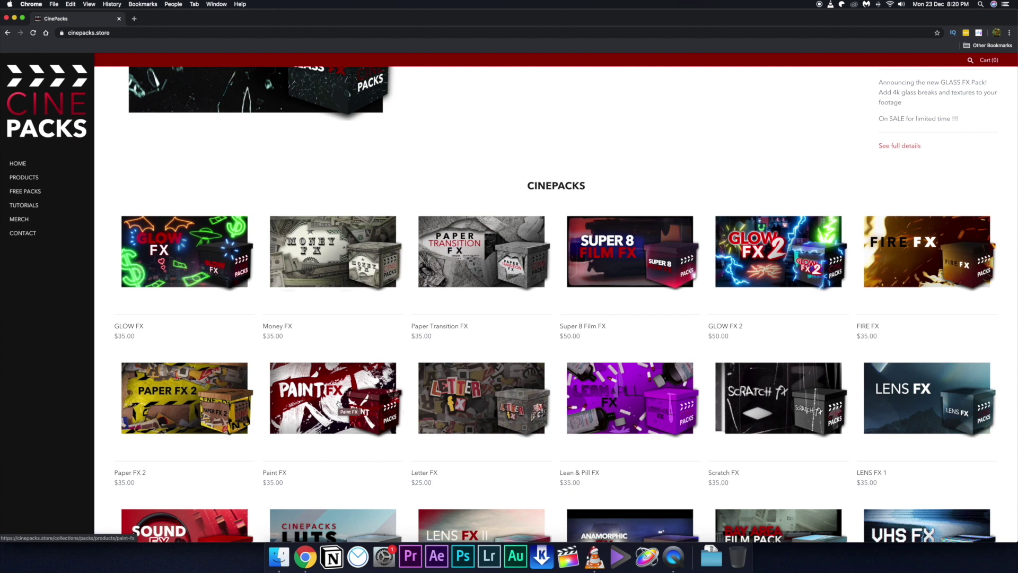
Step: Find the Glow FX 2 free sample pack in the store's free packs collection and add it to the cart
left_click(27, 193)
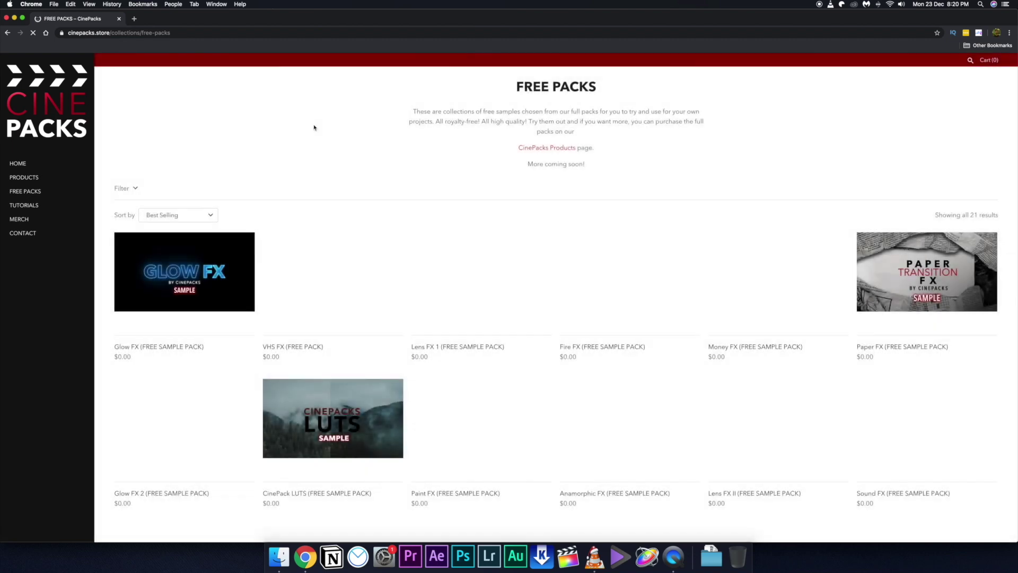
scroll(313, 128, "down", 3)
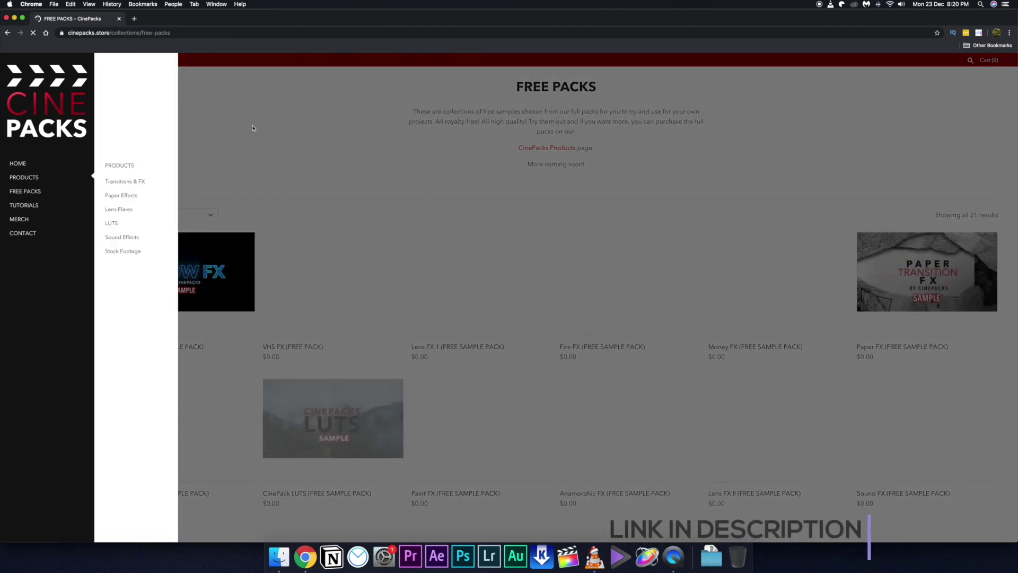
left_click(253, 127)
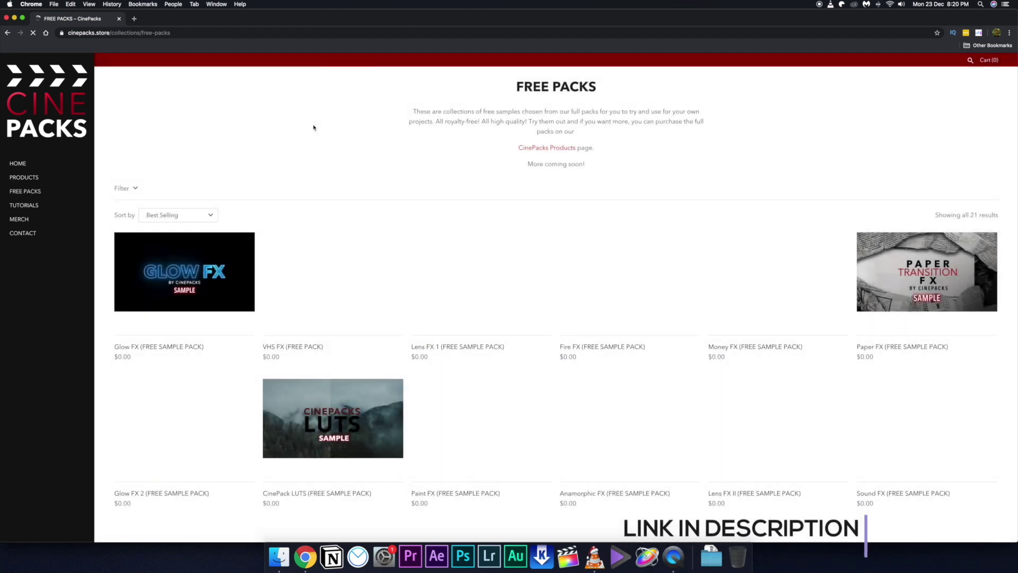
scroll(313, 128, "down", 3)
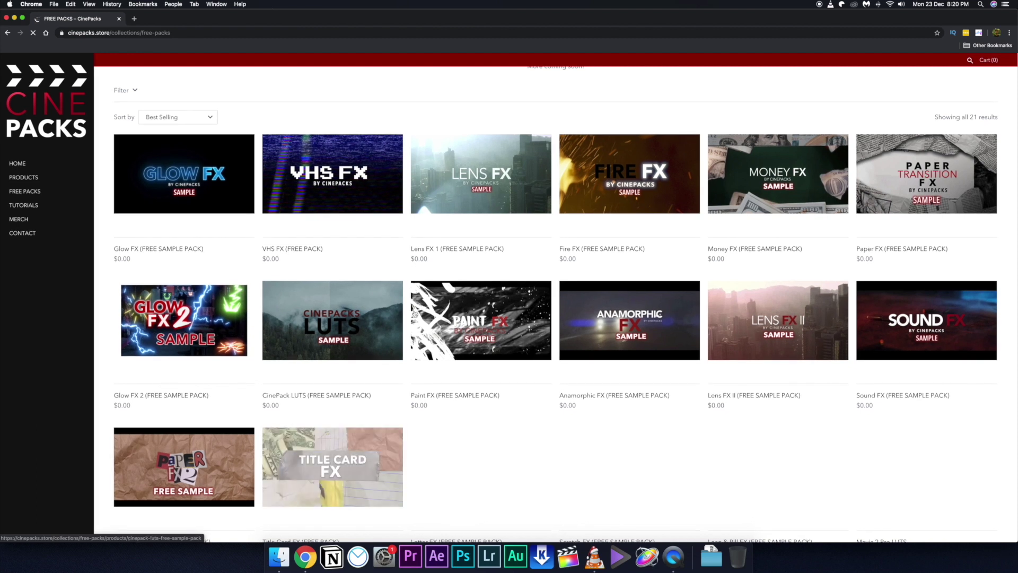
left_click(189, 329)
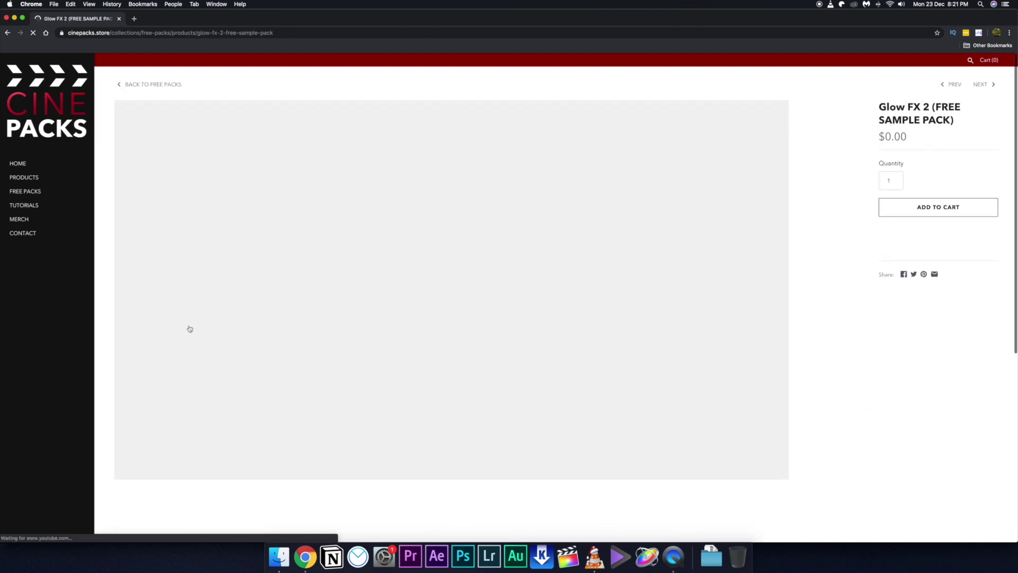
left_click(911, 205)
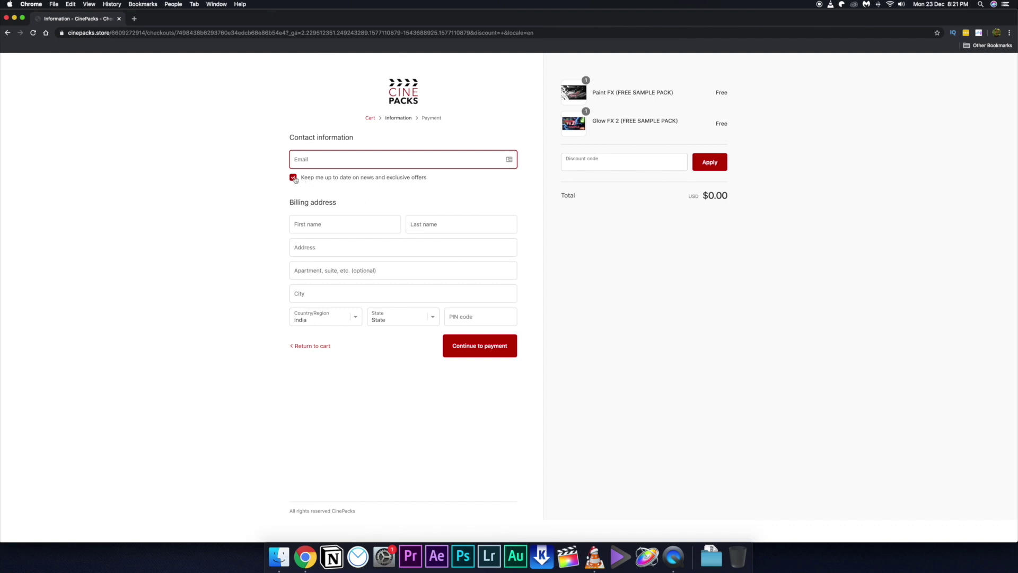
Step: Fill in the checkout's e-mail, name and billing address with a saved contact entry and submit the details
left_click(318, 159)
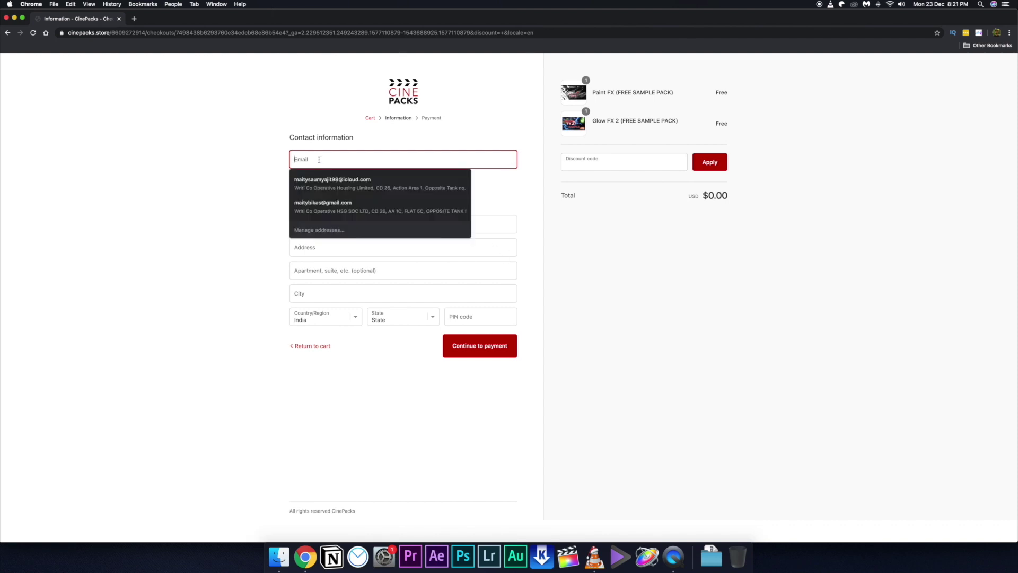
left_click(234, 169)
left_click(303, 163)
left_click(345, 187)
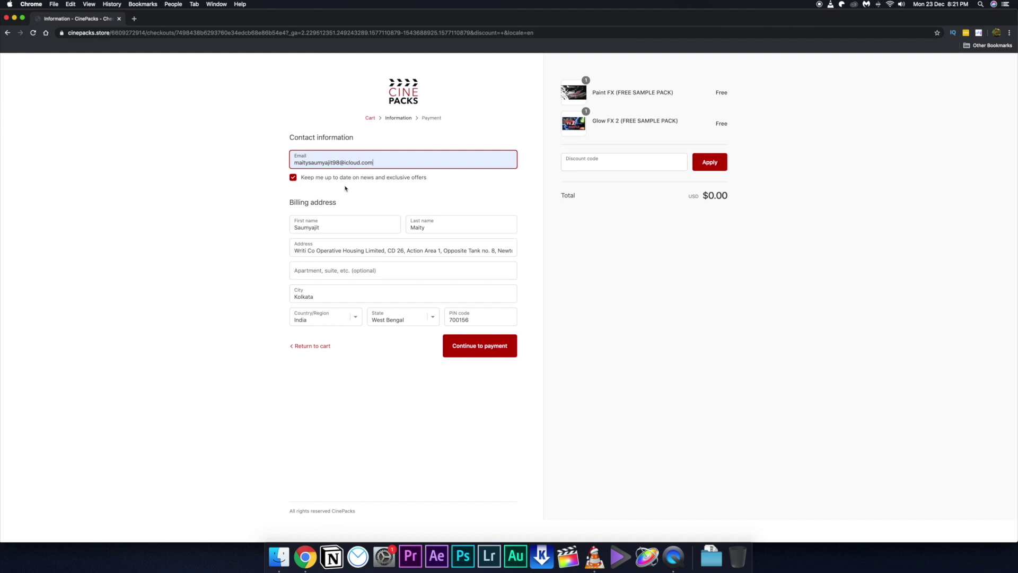
key("Return")
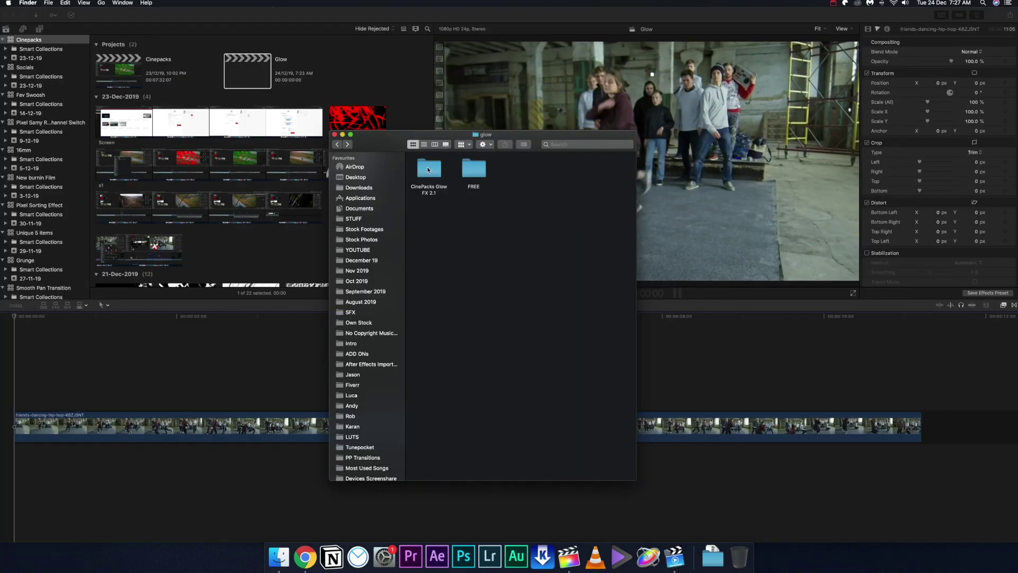
Step: Switch to Finder, look into the CinePacks Glow FX 2.1 folder, and open the CinePacks Glow FX 2 SAMPLE folder inside FREE
left_click(429, 170)
double_click(429, 171)
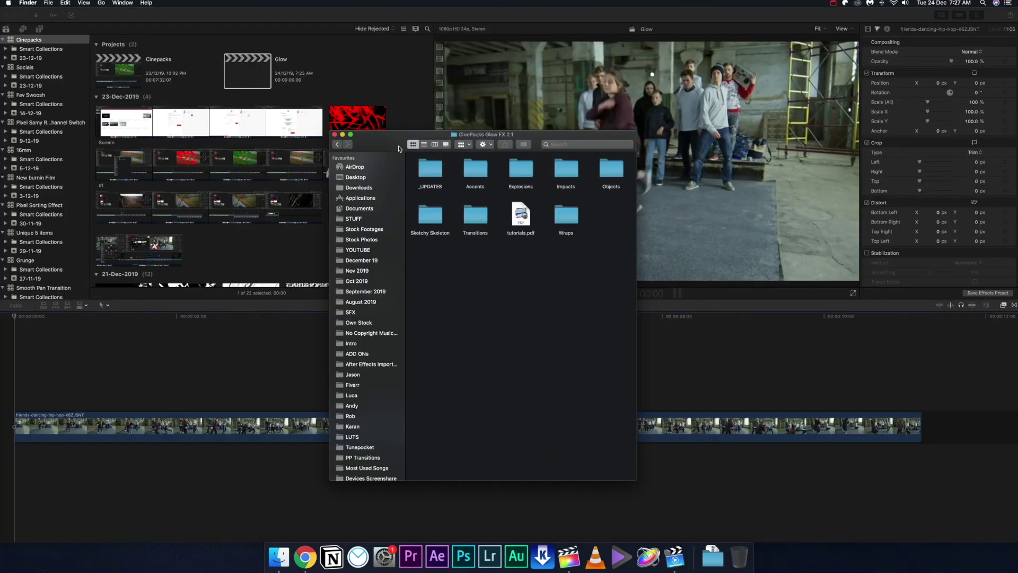
left_click(339, 145)
double_click(473, 170)
double_click(428, 169)
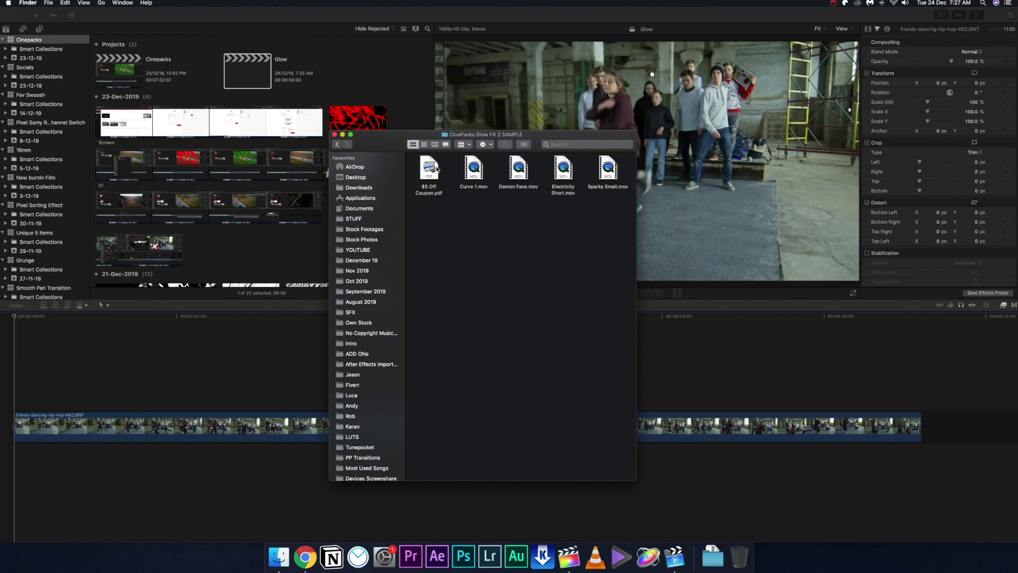
Step: Preview all the sample pack's files in order, from $5 Off Coupon.pdf through Sparks Small.mov
left_click(436, 169)
key("space")
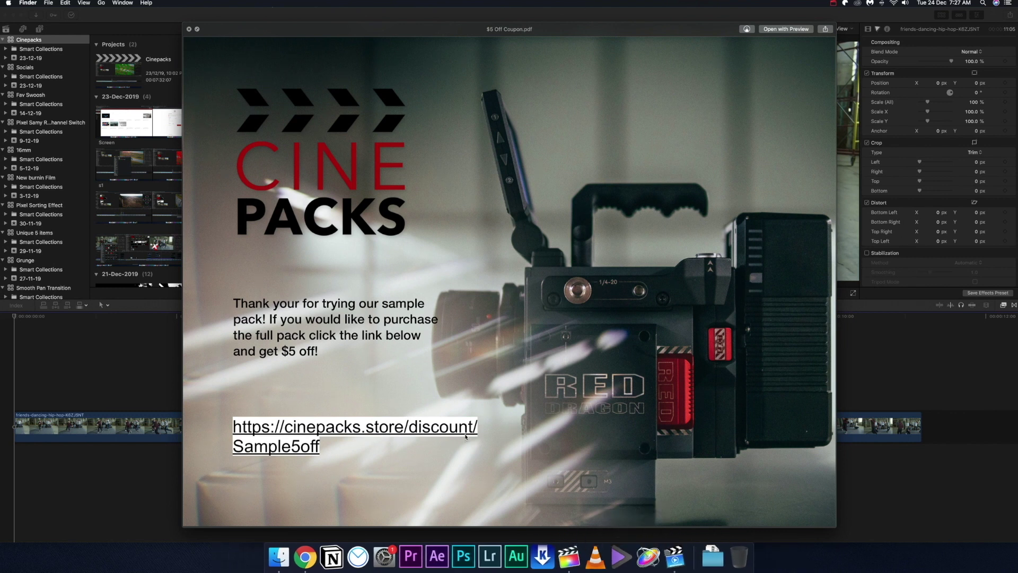
key("Right")
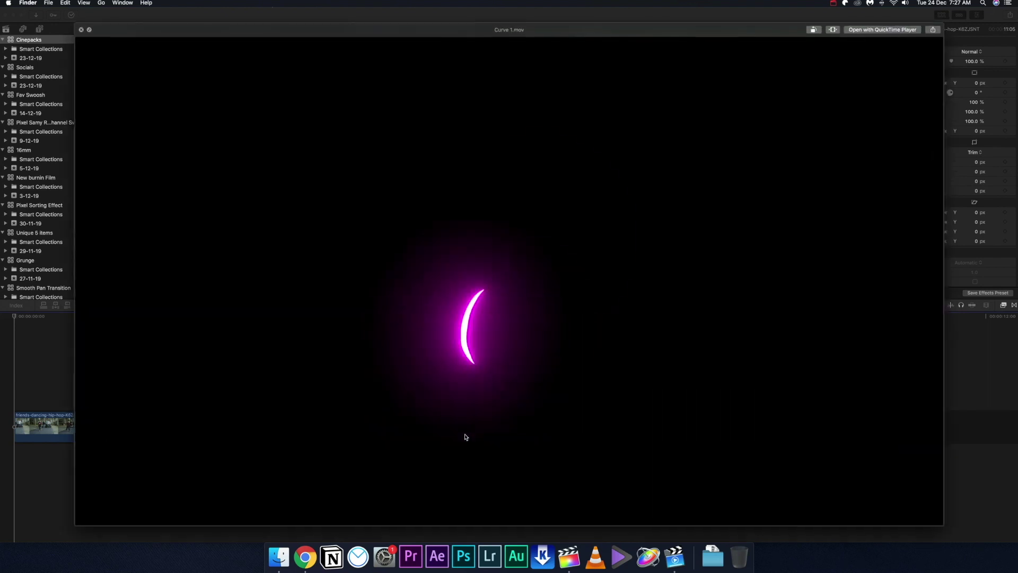
key("Right")
key("Right")
key("Right")
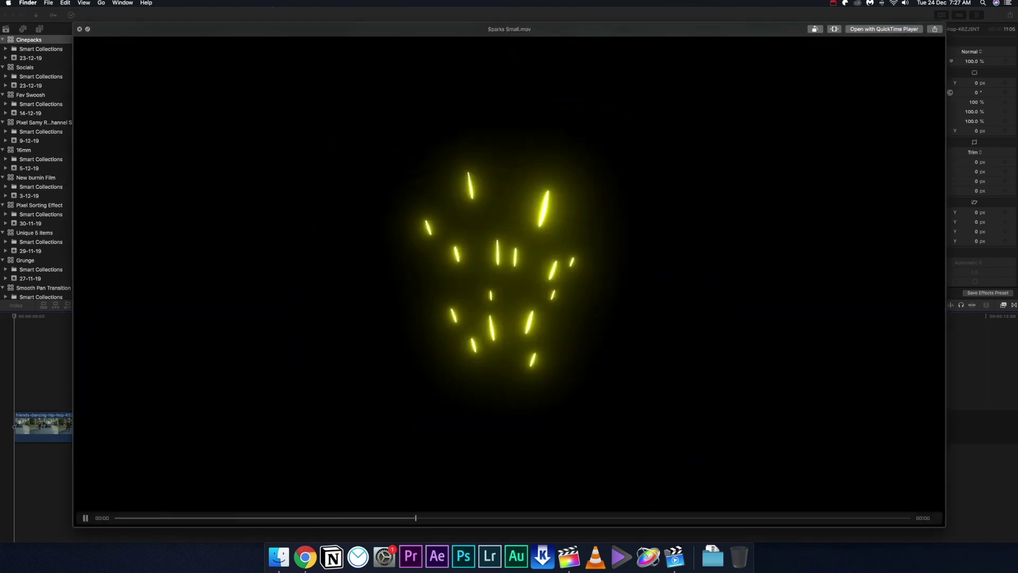
key("space")
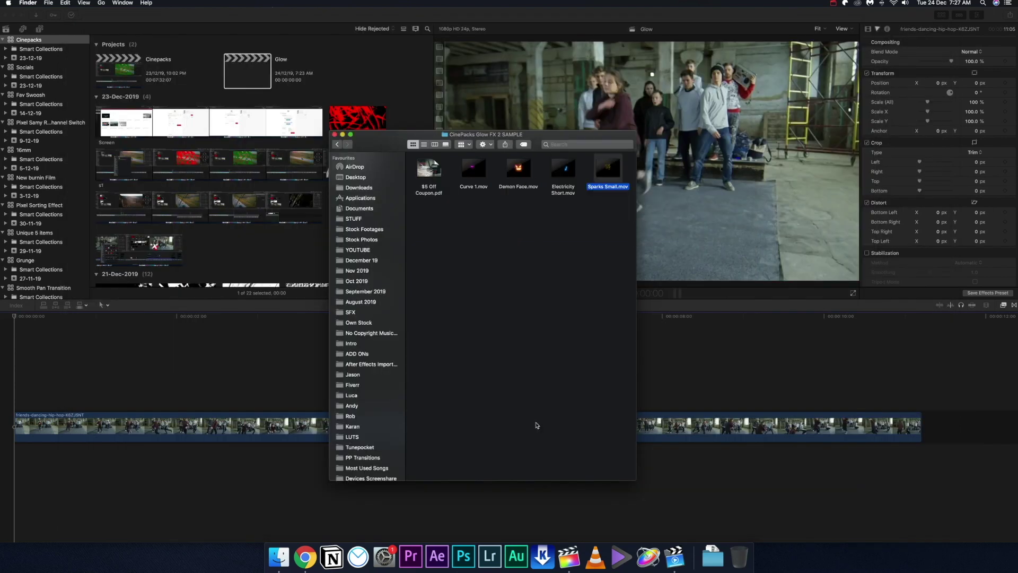
Step: Preview Demon Face.mov, Curve 1.mov and Electricity Short.mov individually to compare the glow effects
left_click_drag(472, 204, 614, 178)
left_click(549, 253)
left_click(505, 185)
key("space")
key("space")
left_click(480, 183)
key("space")
key("space")
left_click(562, 178)
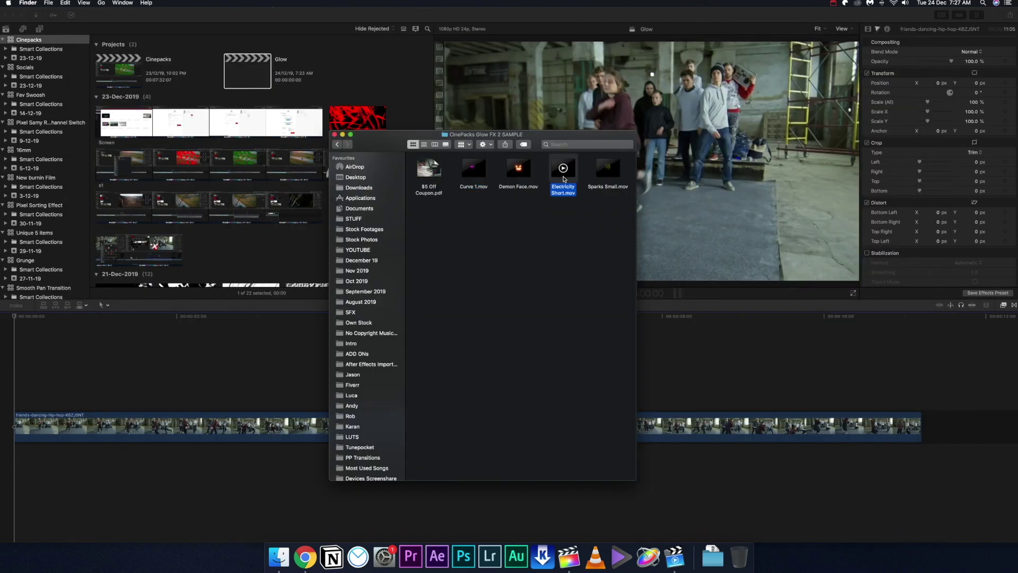
key("space")
key("space")
Step: Switch to Final Cut Pro and position the playhead at frame 15, where the dancer spreads her arms
left_click(20, 315)
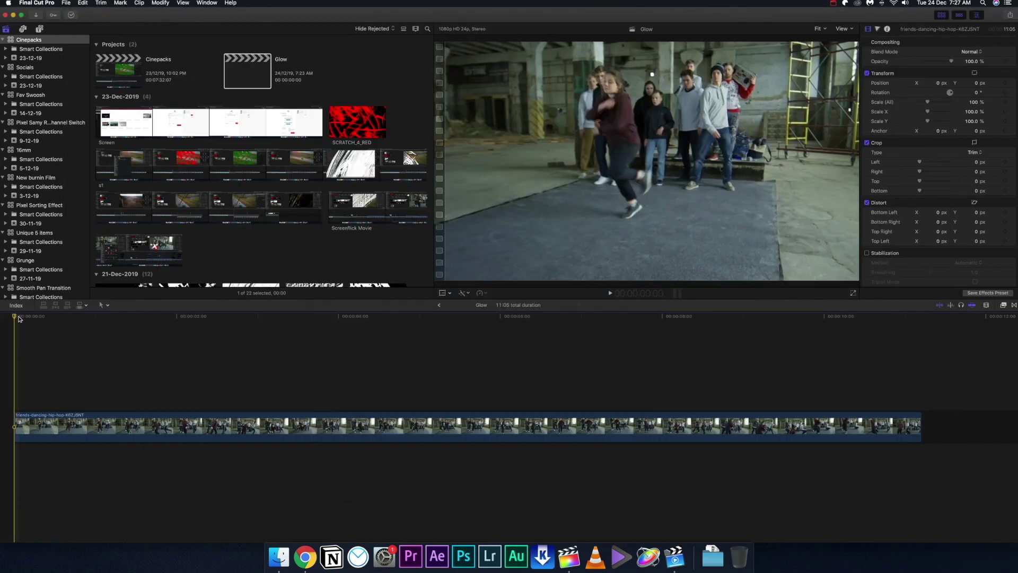
left_click_drag(19, 318, 71, 317)
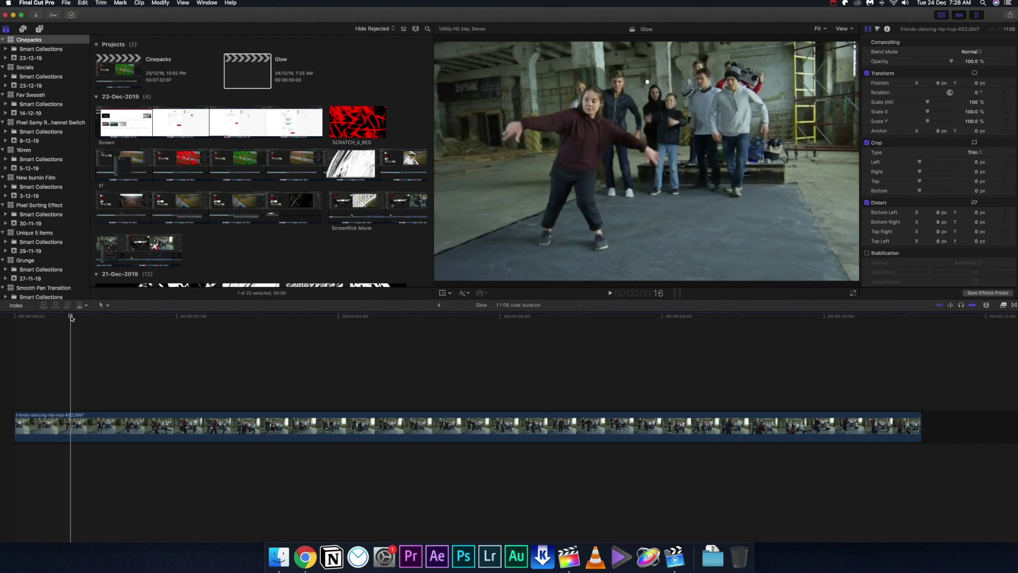
mouse_move(72, 317)
left_mouse_down()
mouse_move(51, 317)
mouse_move(65, 319)
left_mouse_up()
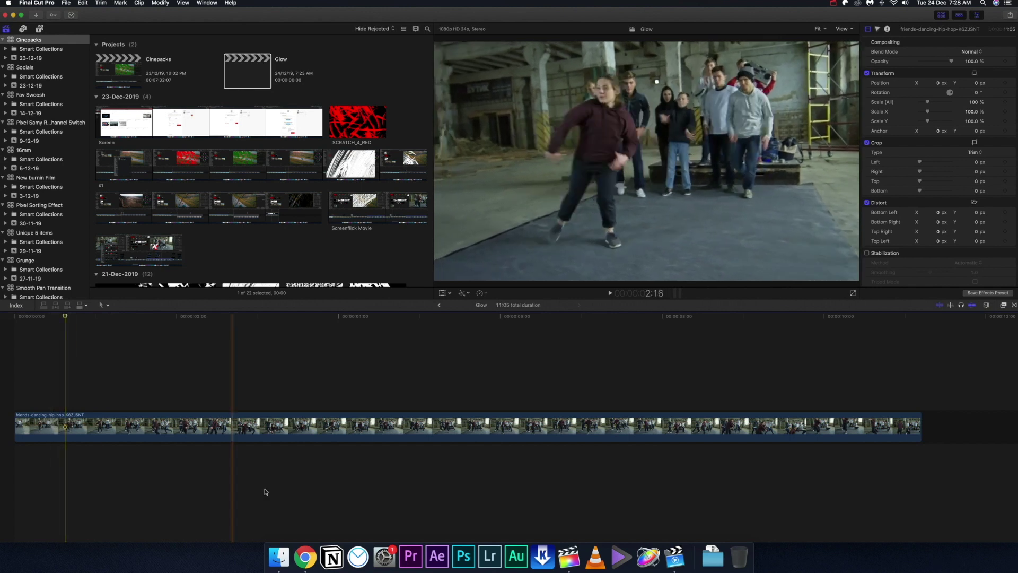
Step: Preview Electricity Short.mov in Finder and place it above the dance footage, starting just before the playhead
left_click(278, 555)
key("space")
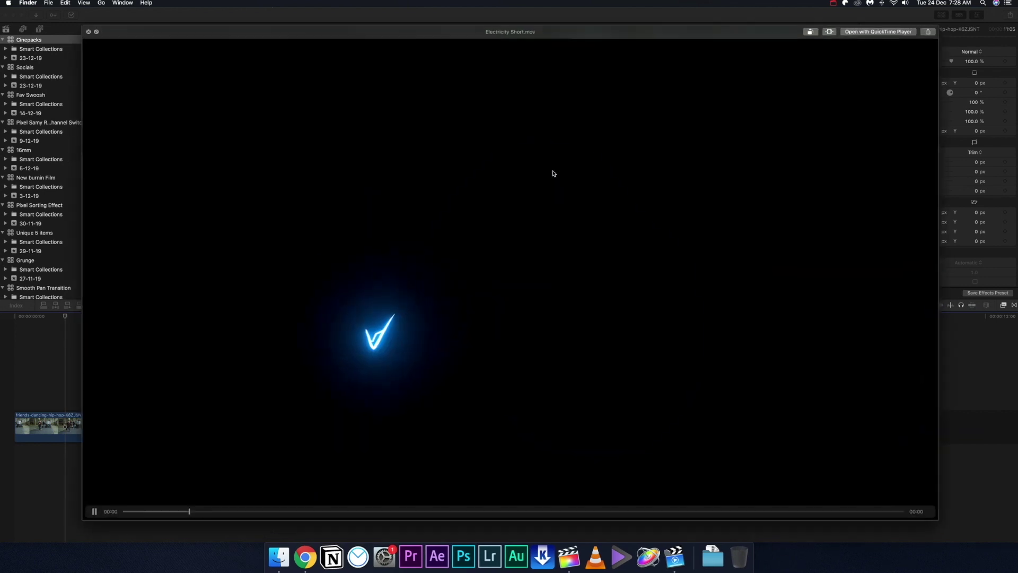
key("space")
left_click_drag(556, 175, 63, 392)
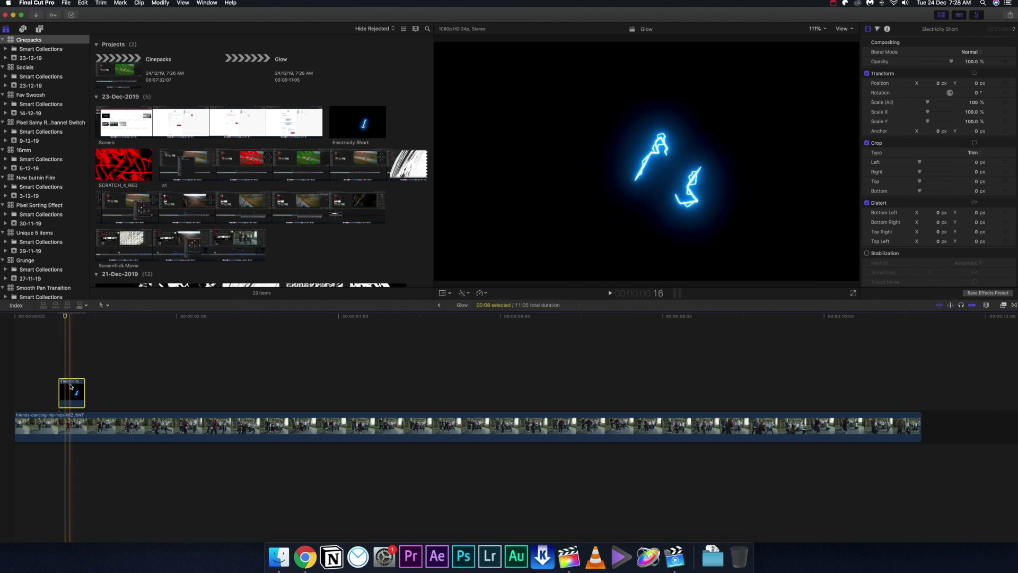
Step: Set the Electricity Short clip's blend mode to Lighten and its scale to 40%
left_click(973, 54)
left_click(969, 113)
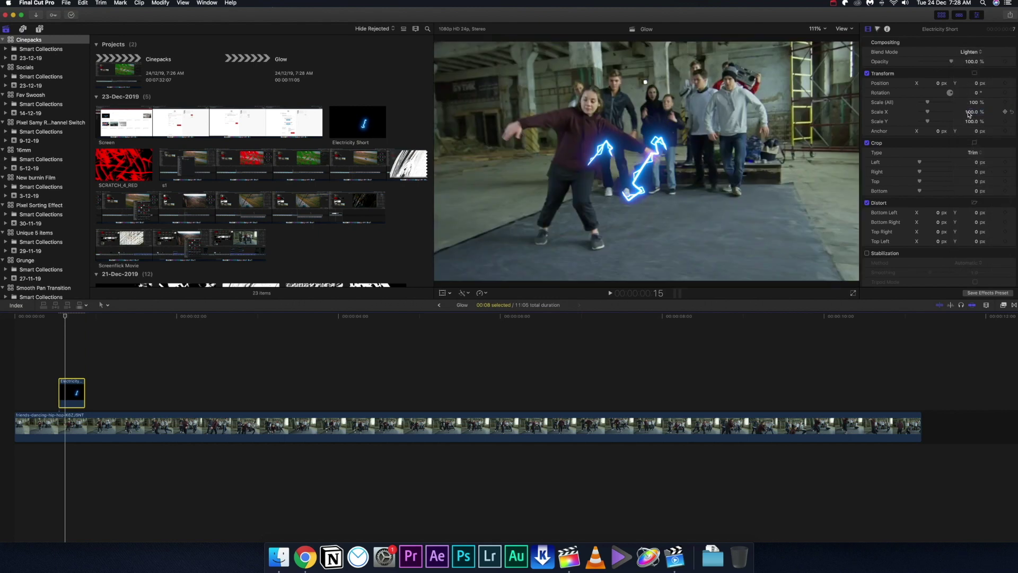
left_click_drag(922, 104, 921, 106)
Step: Transform the electricity effect's position onto the dancer's upper arm, at about X -420.7 px, Y 204.6 px
right_click(652, 162)
left_click(666, 164)
left_click_drag(677, 187, 590, 141)
Step: Step through the frames around the electricity clip to check how it lines up with the dancer's arm
left_click_drag(58, 316, 52, 317)
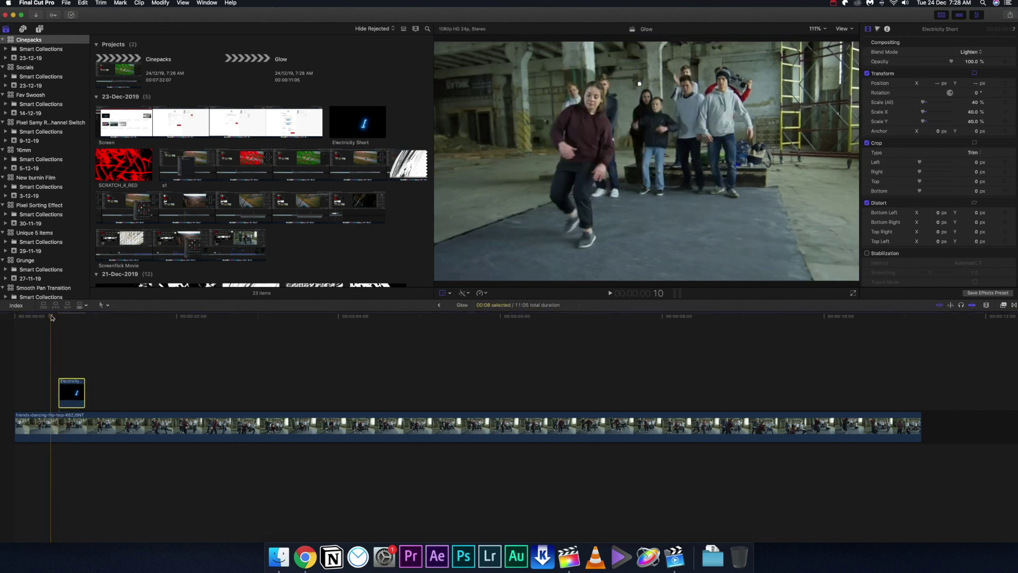
left_click(58, 318)
key("Right")
key("Right")
key("Right")
key("Right")
key("Right")
key("Right")
key("Right")
key("Right")
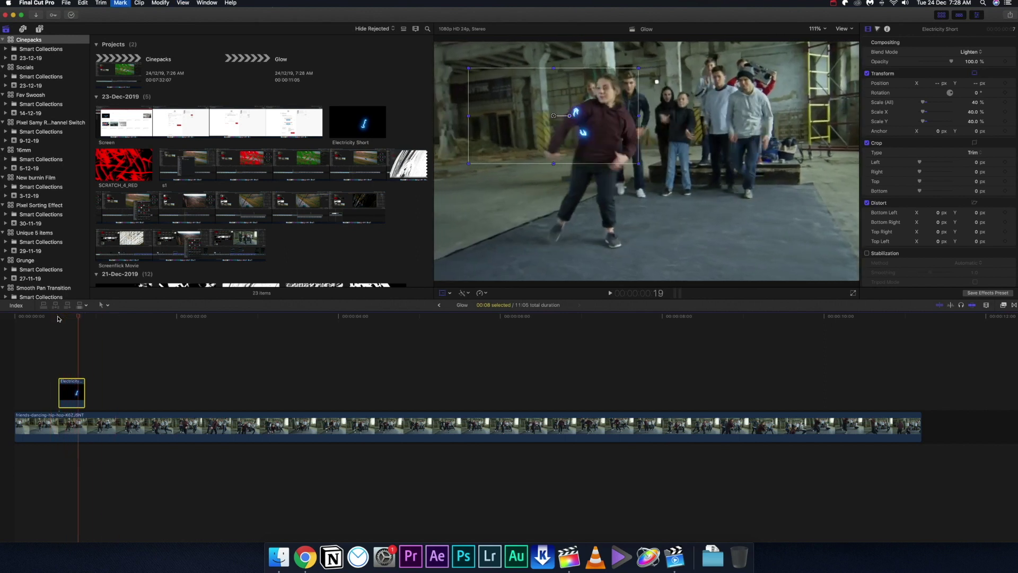
key("Left")
key("Left")
key("Left")
key("Left")
key("Left")
key("Left")
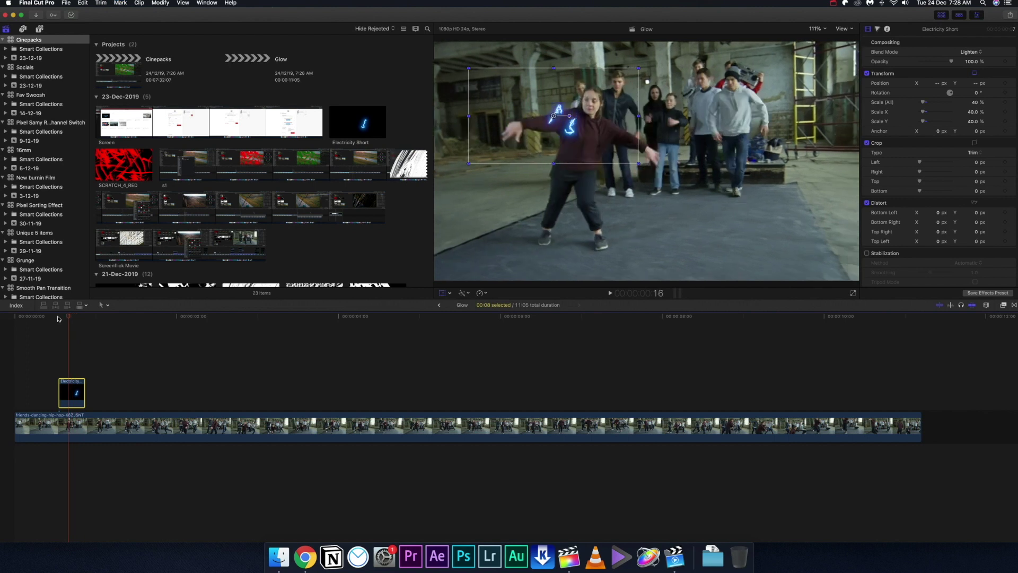
Step: Duplicate the electricity clip directly above itself and place the copy on the dancer's other arm, rotated about -31°
left_click_drag(74, 395, 72, 362)
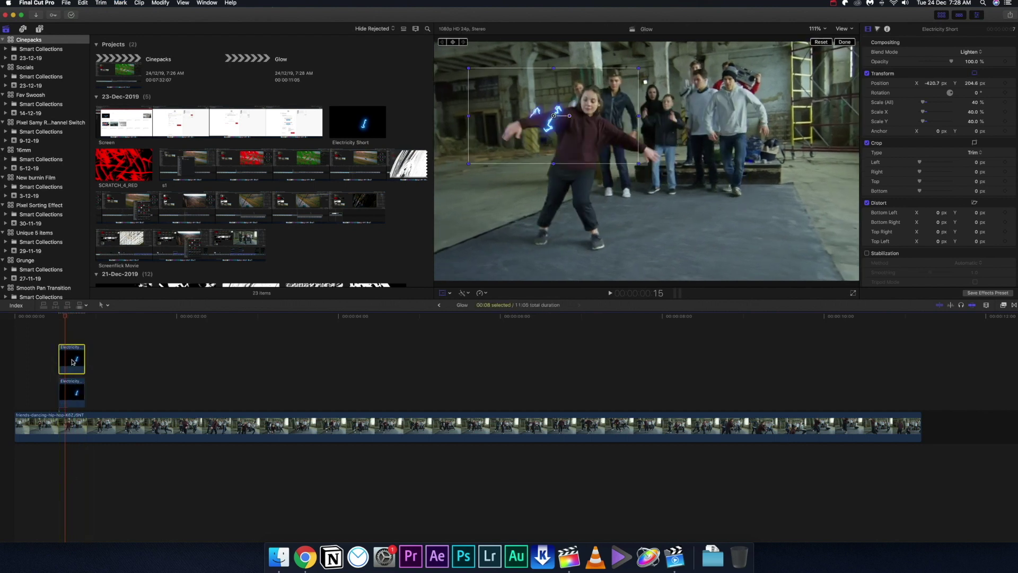
left_click_drag(614, 135, 693, 160)
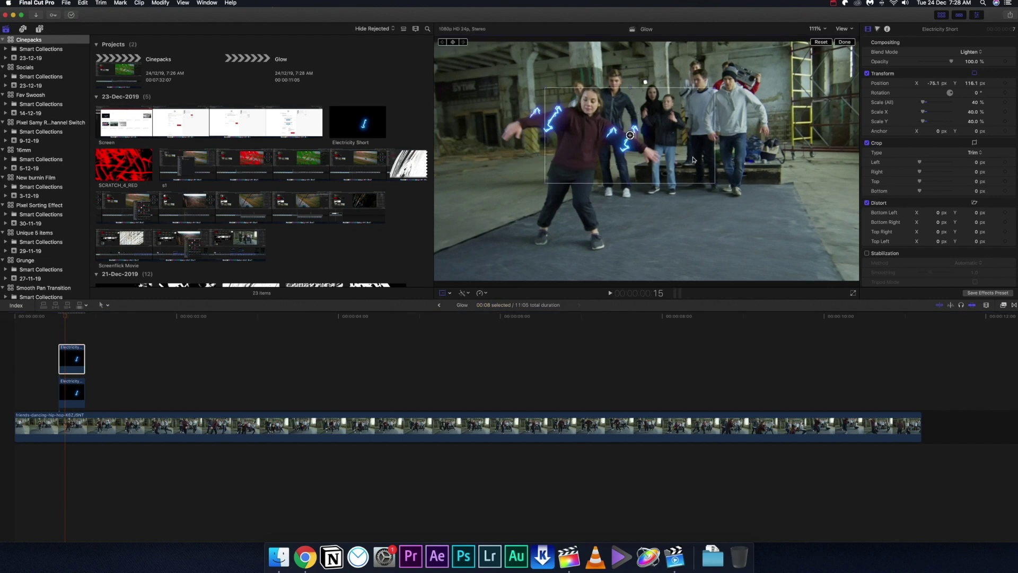
left_click_drag(646, 136, 625, 154)
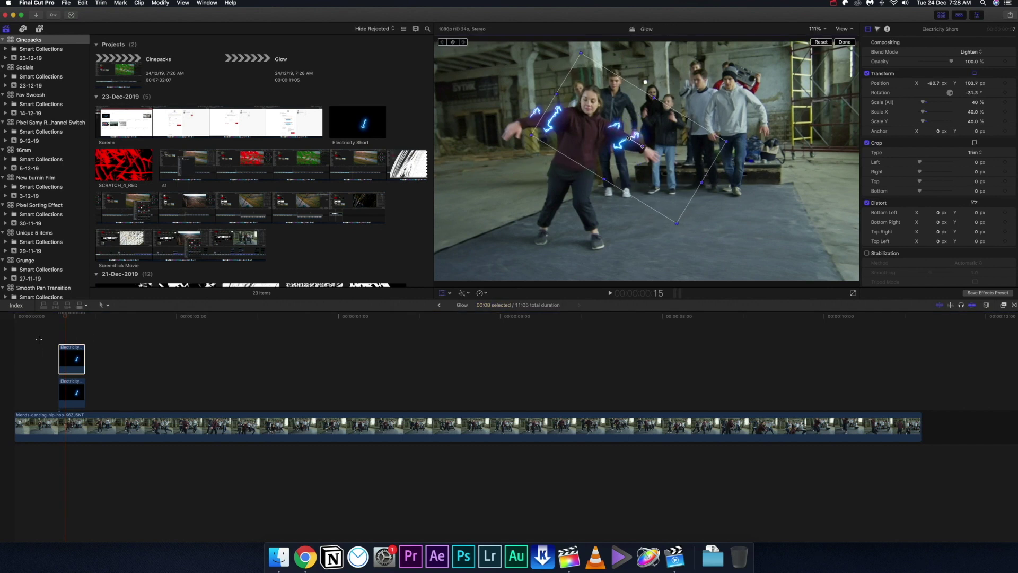
Step: Play back the timeline from the start to check both electricity effects on the dancer's arms
left_click(38, 339)
key("space")
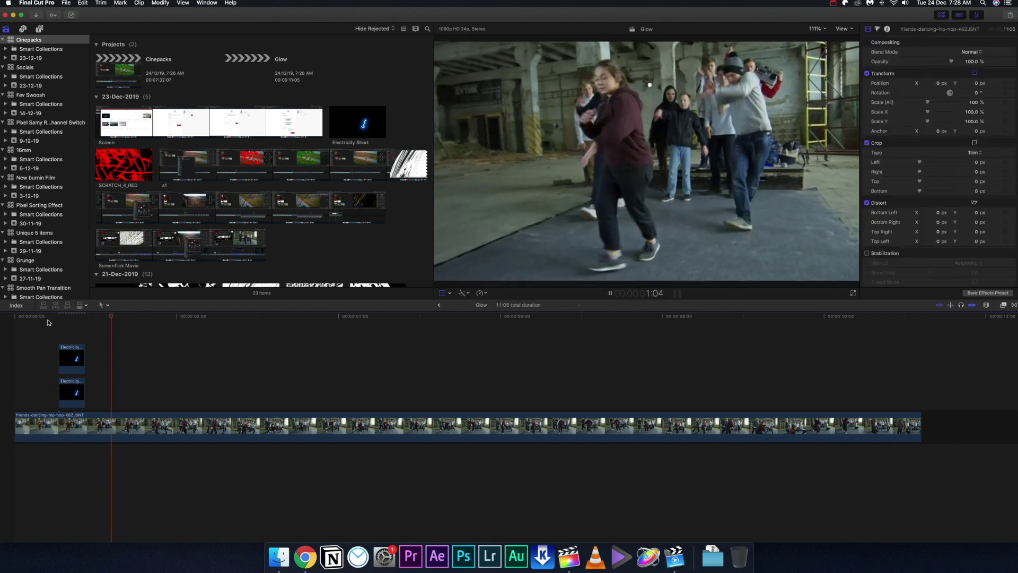
key("space")
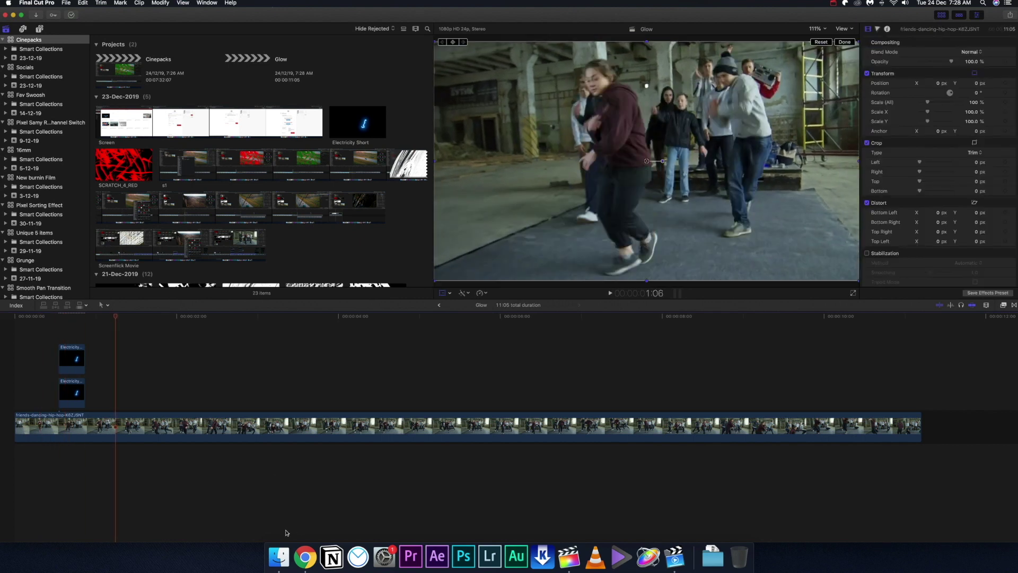
Step: Preview the Sparks Small.mov file from the CinePacks Glow FX 2 SAMPLE folder
left_click(279, 555)
left_click(600, 178)
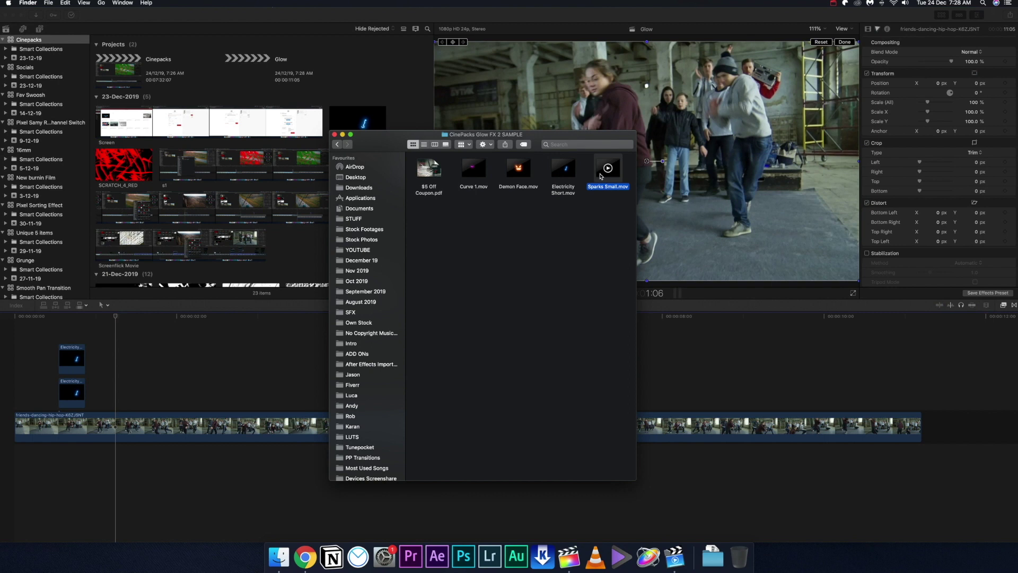
key("space")
key("space")
Step: Play back the opening of the dance clip and step to frame 16, inside the electricity clips
left_click(76, 336)
key("space")
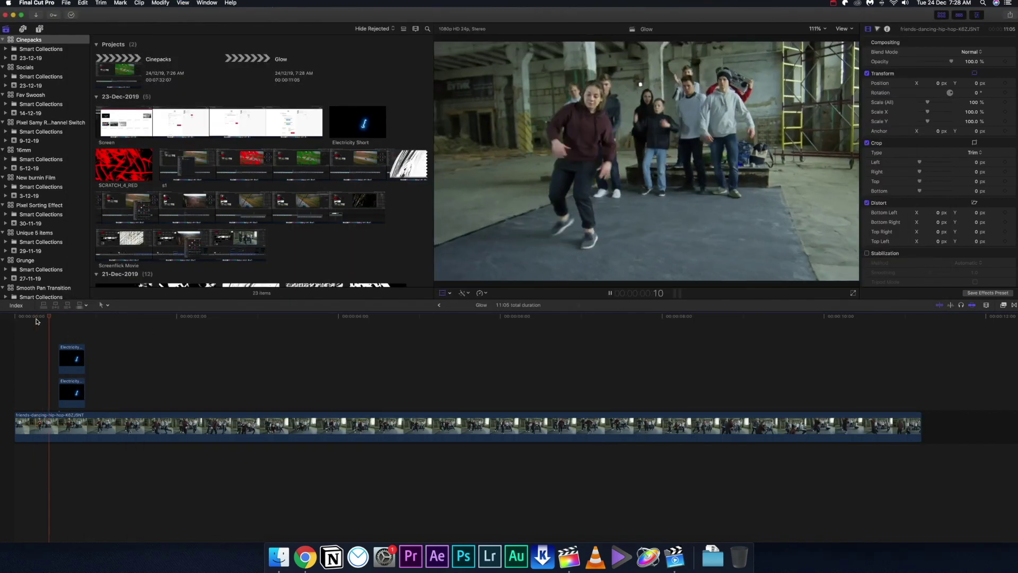
key("space")
left_click(60, 317)
key("Right")
key("Right")
key("Right")
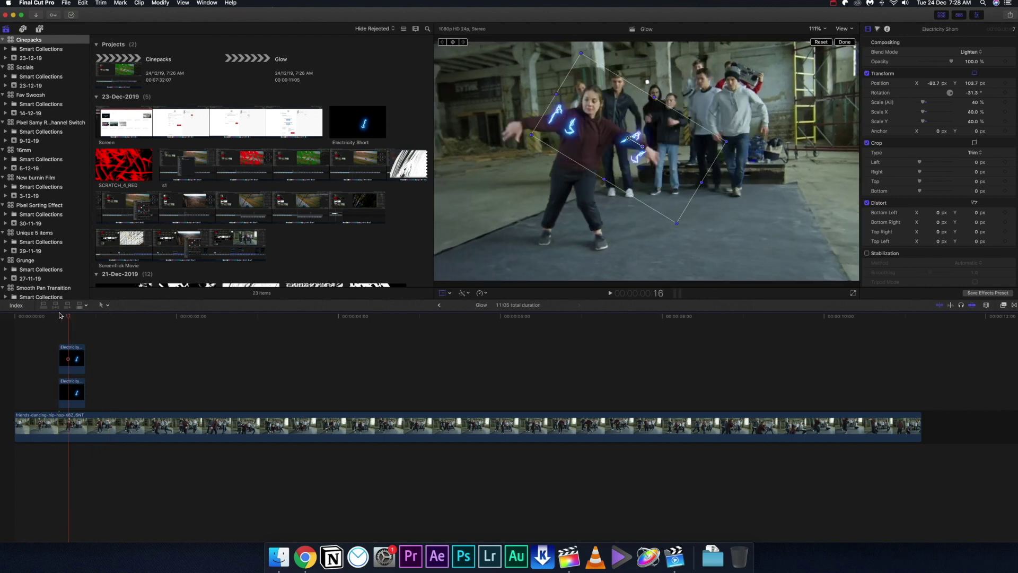
Step: Add Sparks Small.mov above the electricity clips, aligned with their start, and set its blend mode to Lighten
left_click(279, 556)
key("space")
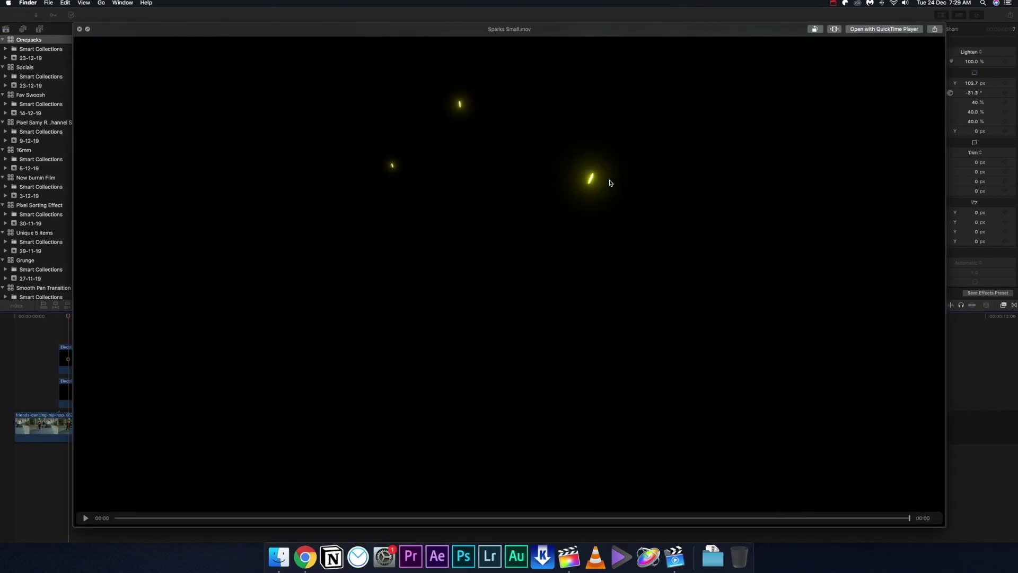
key("space")
left_click_drag(609, 182, 68, 331)
left_click(969, 51)
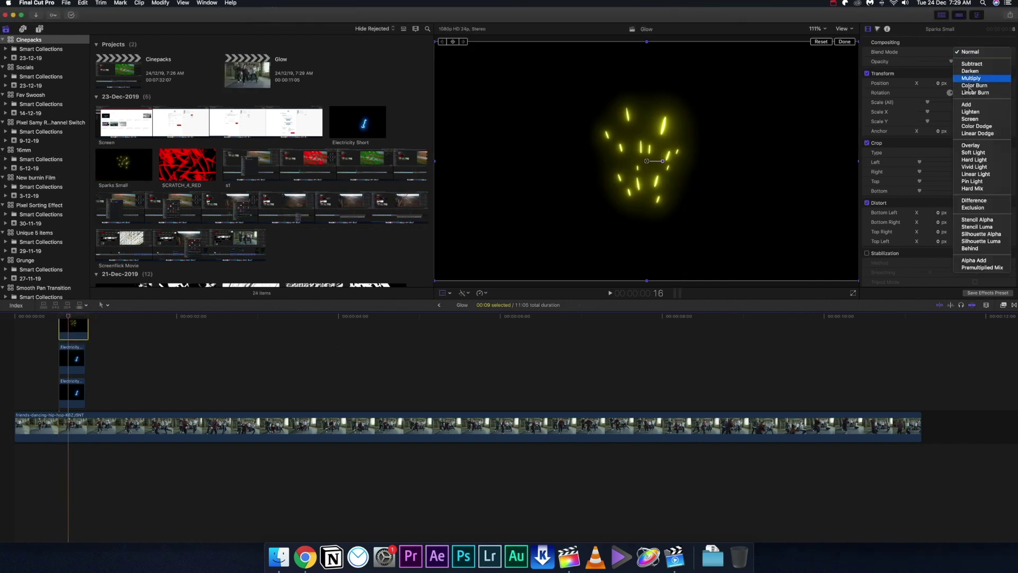
left_click(978, 112)
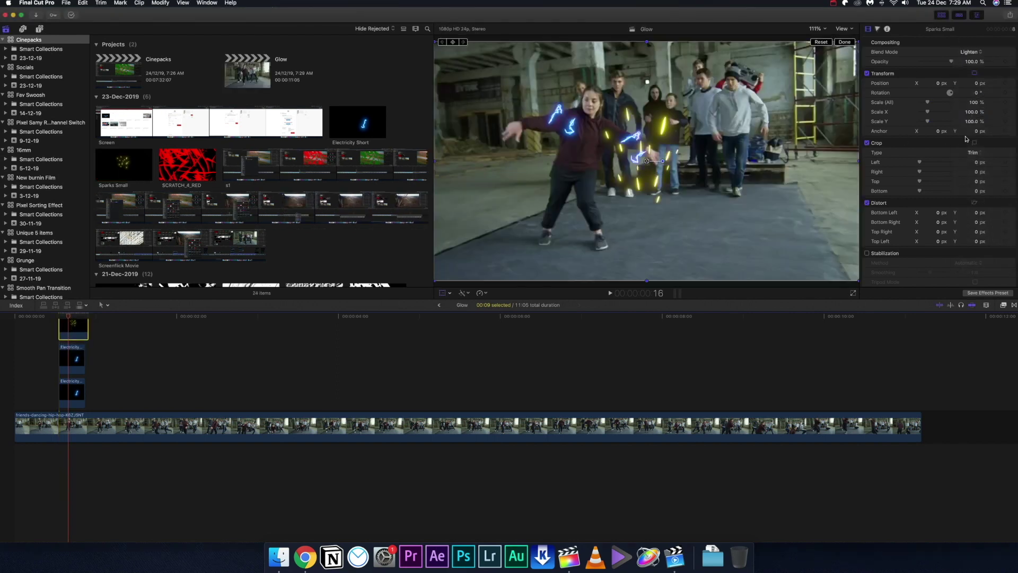
Step: Scale the sparks clip to 34%, rotate it, and place it at the dancer's outstretched hand farthest from the group
left_click_drag(932, 106, 923, 109)
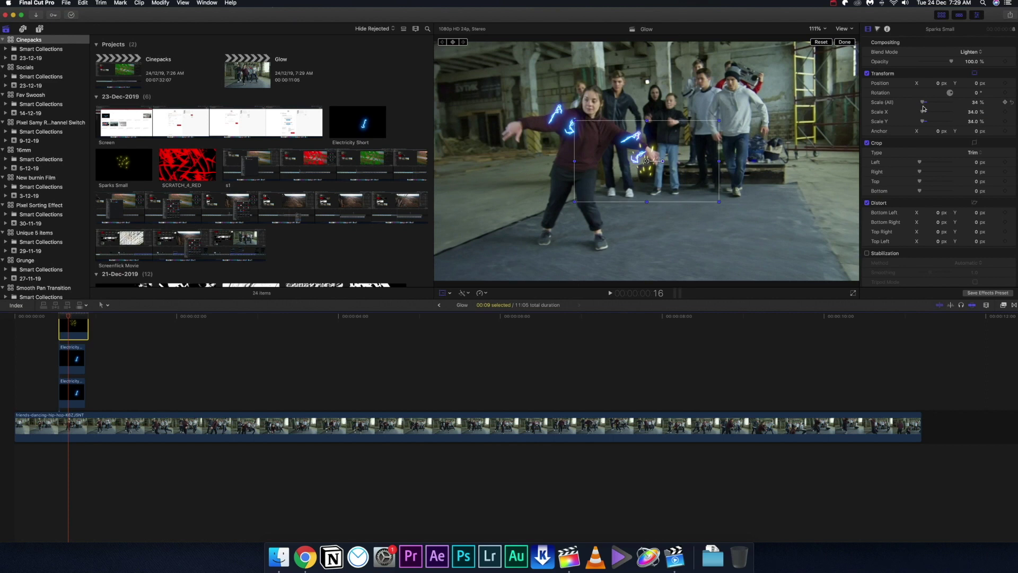
left_click_drag(662, 161, 638, 148)
left_click_drag(662, 180, 528, 160)
Step: Duplicate the Sparks Small clip above itself and place the rotated copy at the dancer's other hand
scroll(74, 344, "up", 2)
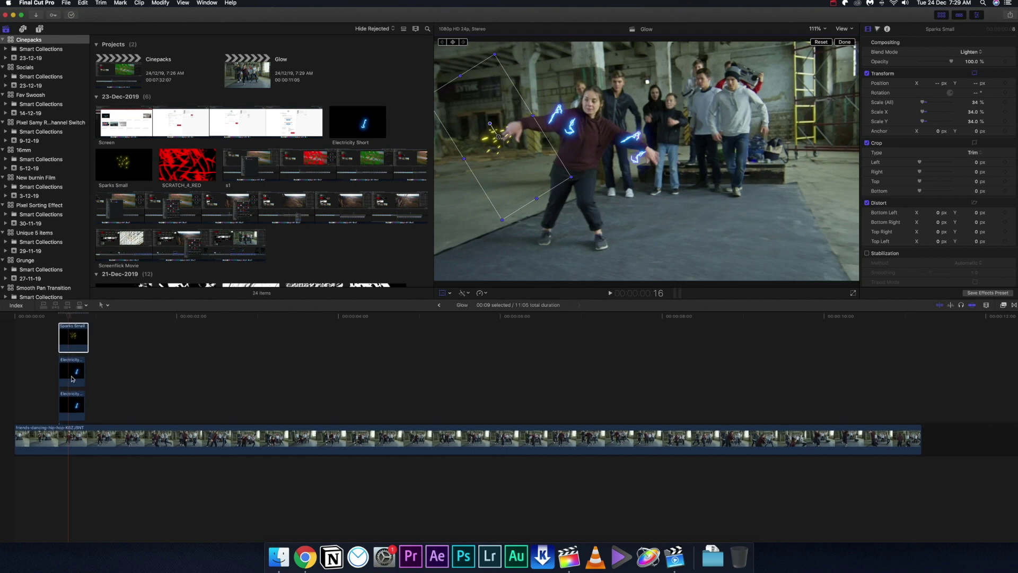
left_click(75, 348)
left_click(73, 347)
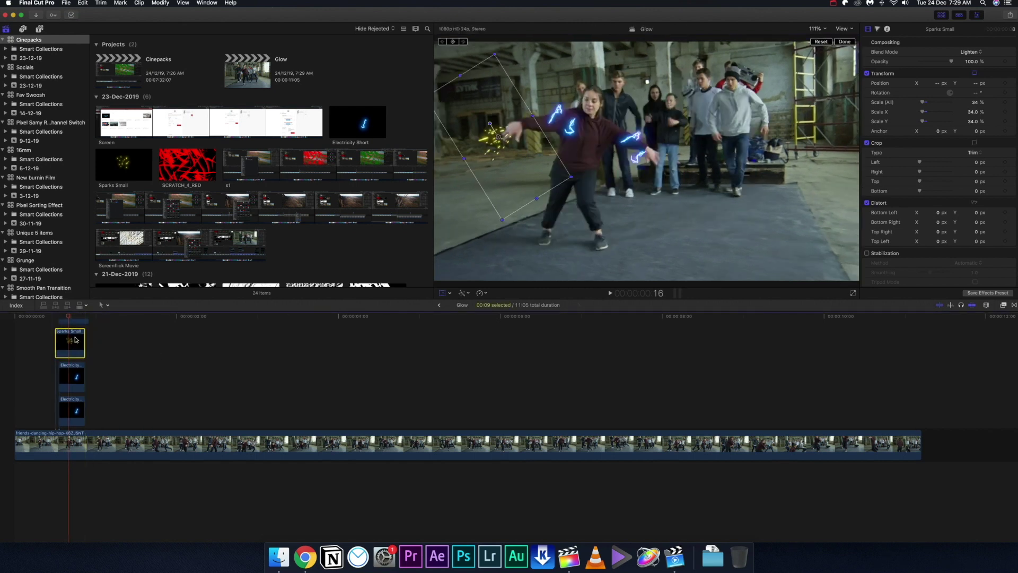
left_click_drag(72, 347, 72, 345, "alt")
left_click_drag(519, 171, 710, 181)
left_click_drag(681, 133, 670, 176)
Step: Play back the sparks on the dance footage and preview Curve 1.mov from the sample pack folder
left_click(46, 323)
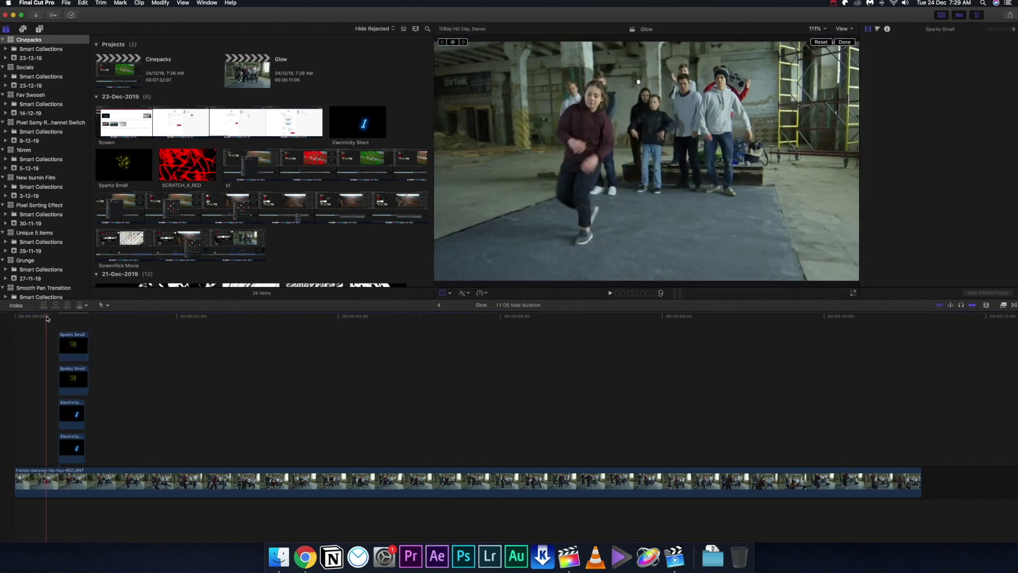
key("space")
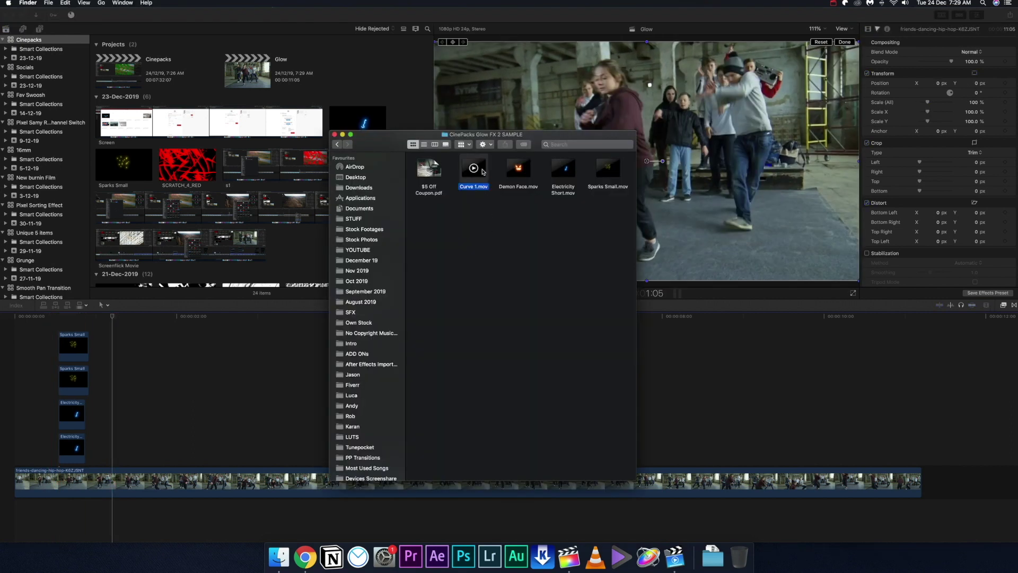
key("space")
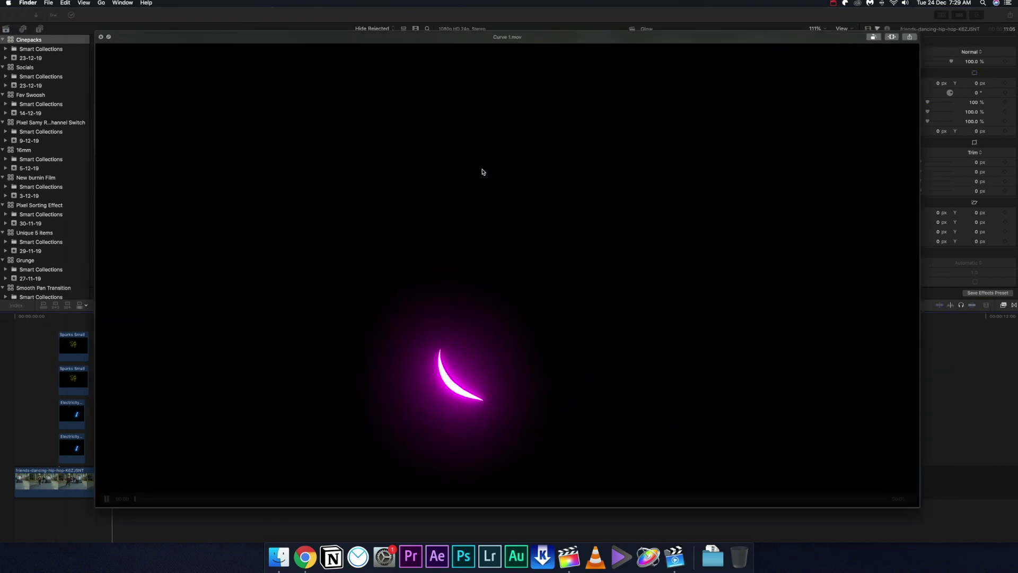
key("space")
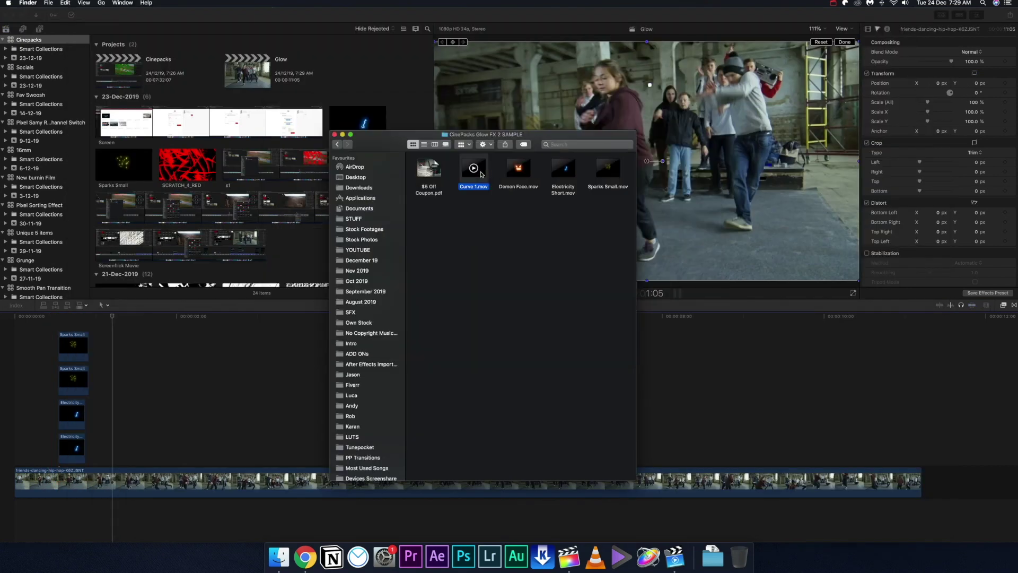
Step: Add Curve 1.mov at the start of the timeline above the dance clip, with Lighten blend mode, 95% scale and 17.7° rotation
left_click(170, 419)
left_click(99, 316)
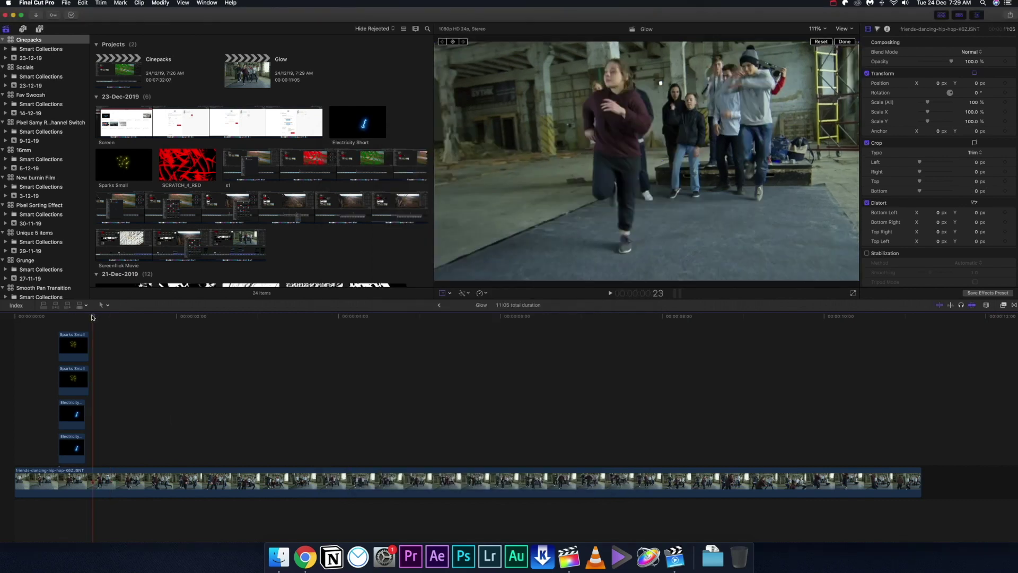
left_click_drag(99, 316, 108, 316)
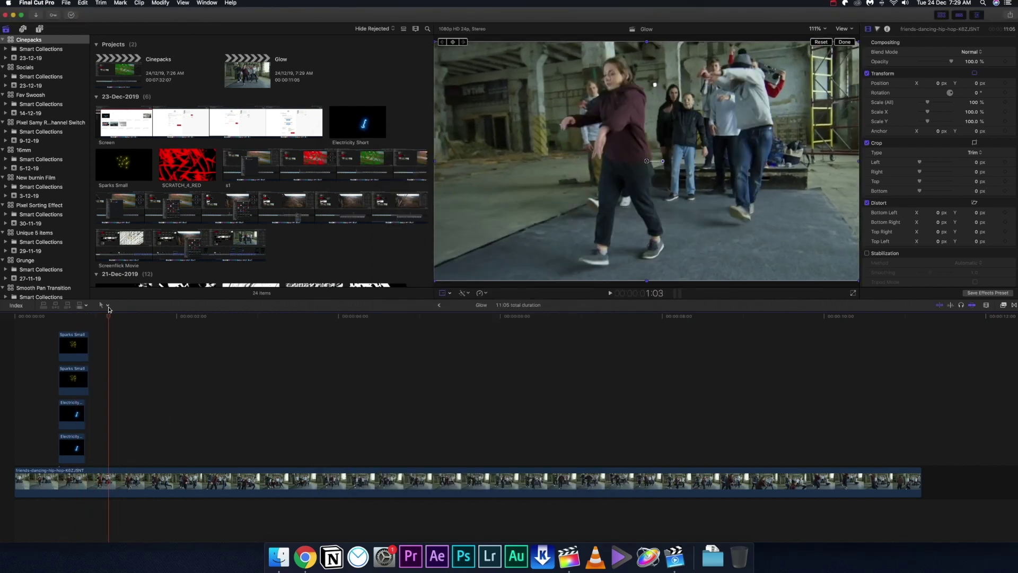
left_click(279, 557)
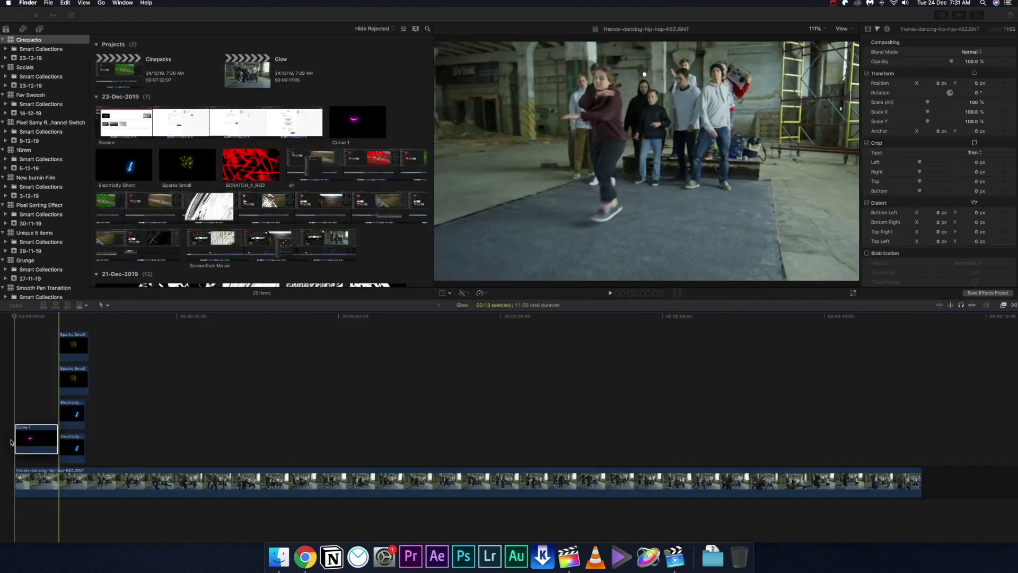
key("space")
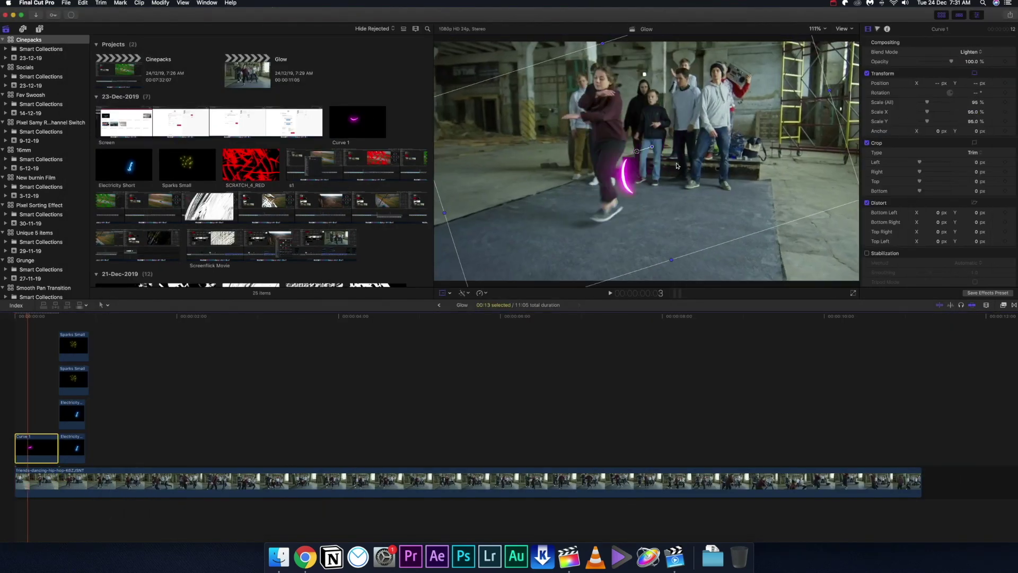
Step: Keyframe the Curve 1 clip's position frame by frame from the timeline start to frame 12 so the arc follows the dancer
left_click(27, 327)
mouse_move(27, 318)
left_mouse_down()
mouse_move(43, 316)
mouse_move(16, 318)
left_mouse_up()
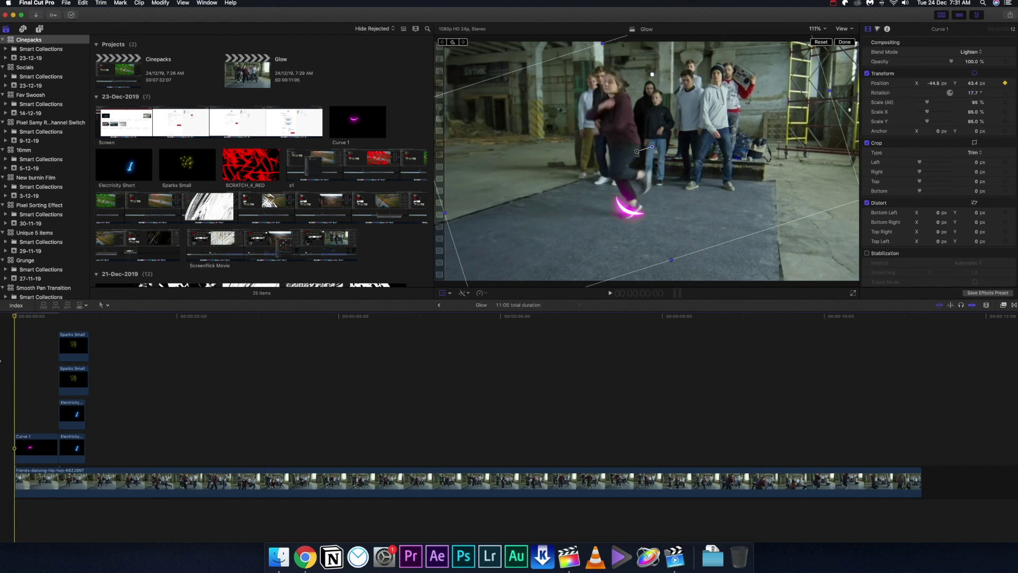
key("Right")
left_click_drag(649, 202, 632, 197)
key("Right")
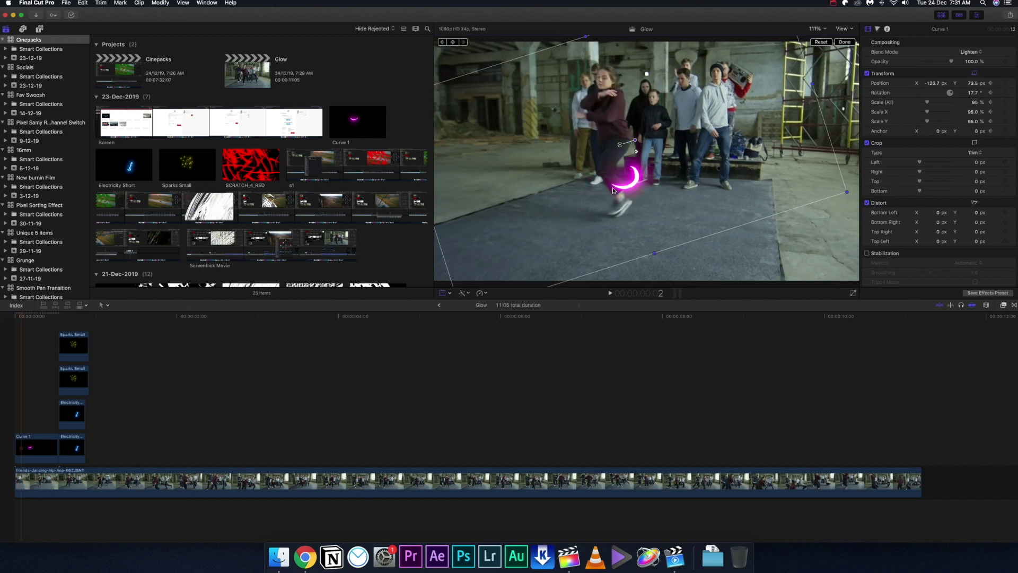
key("Right")
left_click_drag(675, 184, 616, 163)
key("Right")
key("Right")
key("Right")
key("Right")
key("Right")
key("Right")
key("Right")
key("Right")
key("Right")
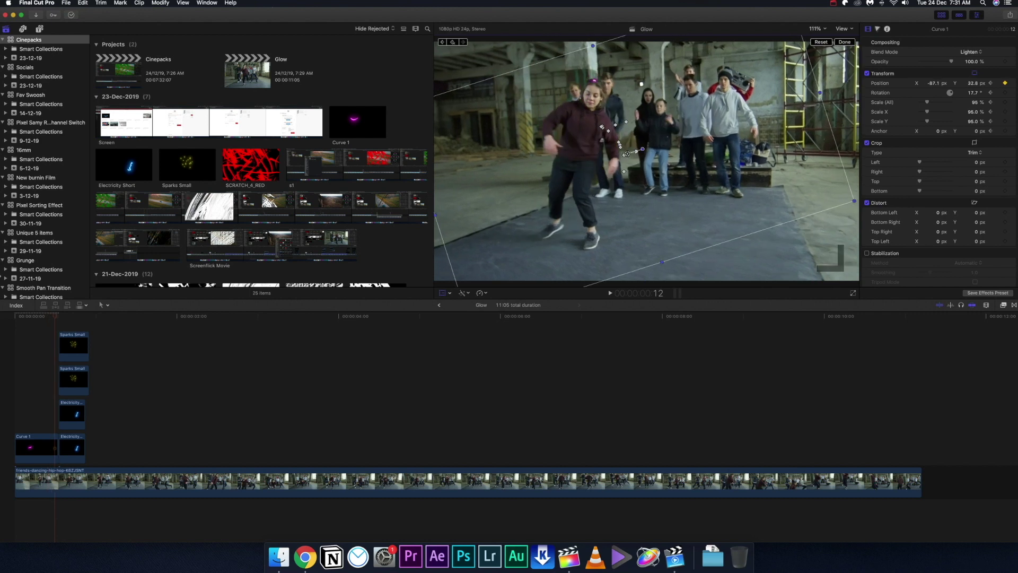
Step: Replay the timeline from the start several times to check the curve's motion around the dancer
key("Home")
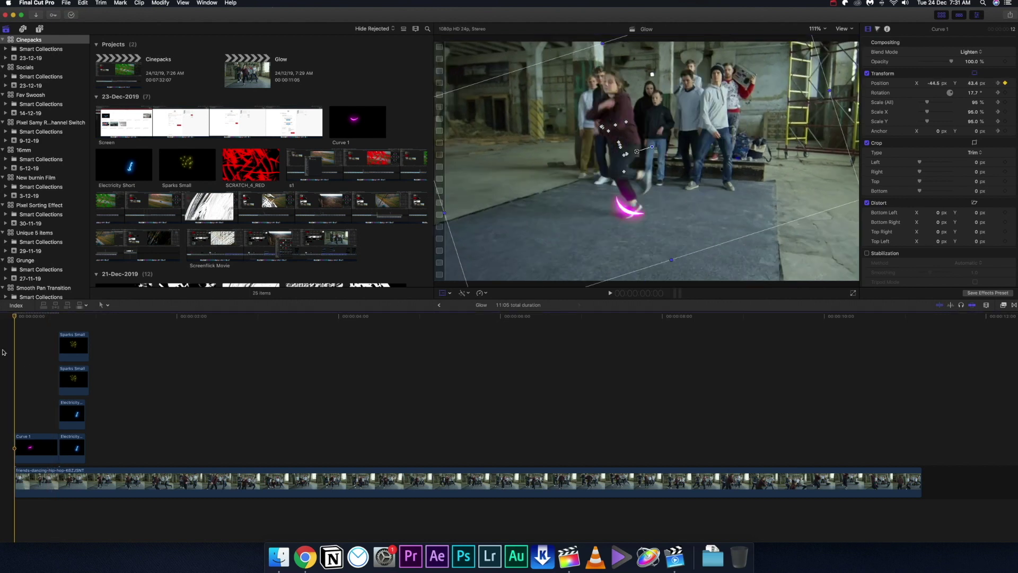
key("space")
key("space")
key("Home")
key("space")
key("space")
key("Home")
key("space")
key("space")
key("Home")
key("space")
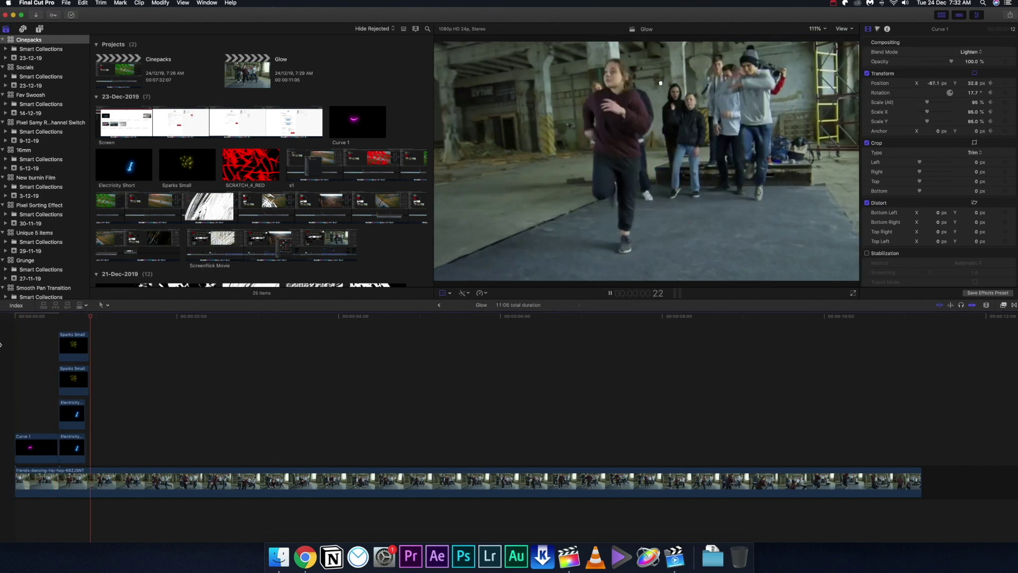
key("Home")
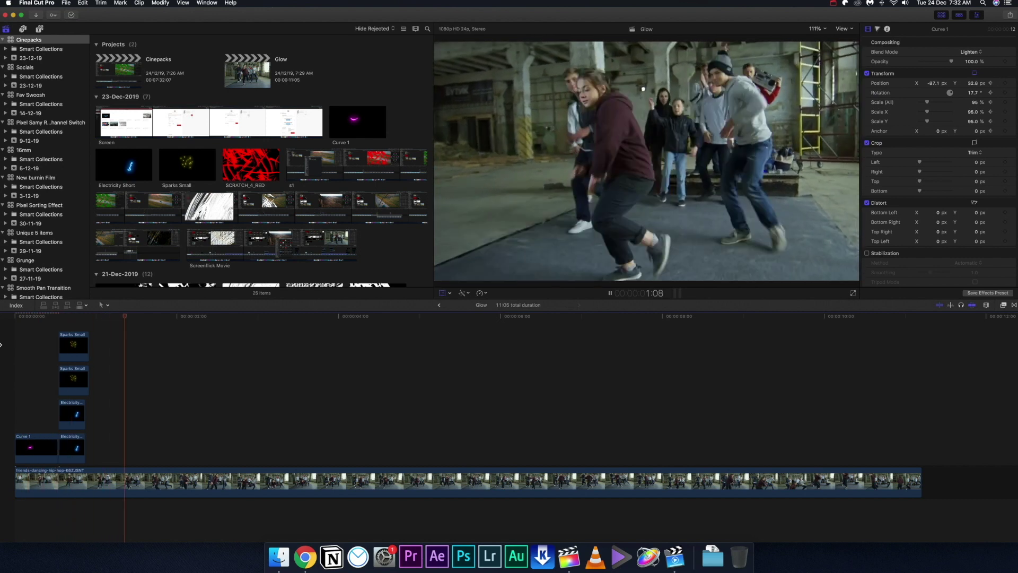
key("space")
Step: Preview the Demon Face.mov file from the sample pack folder
left_click(279, 556)
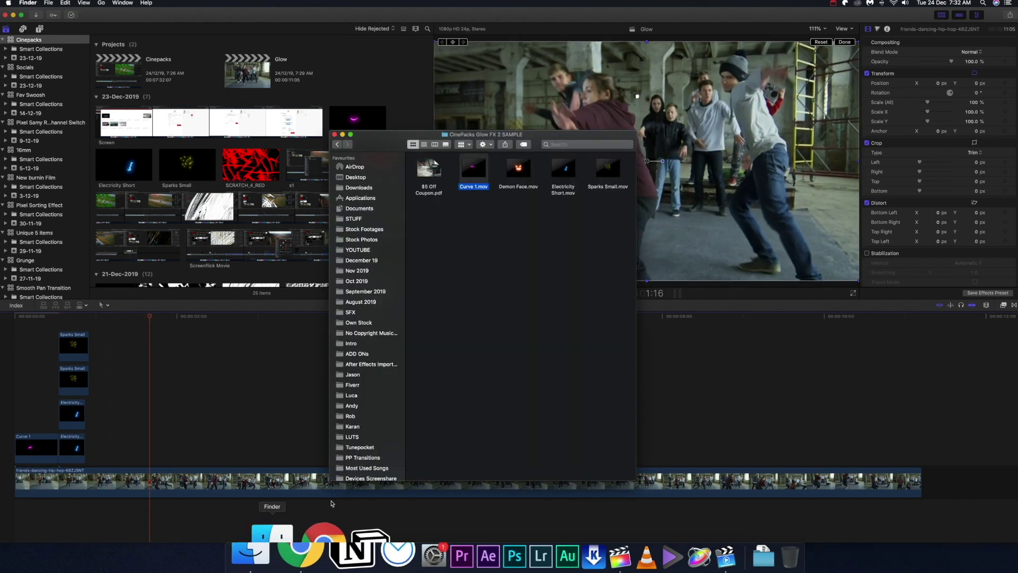
left_click(510, 174)
key("space")
key("space")
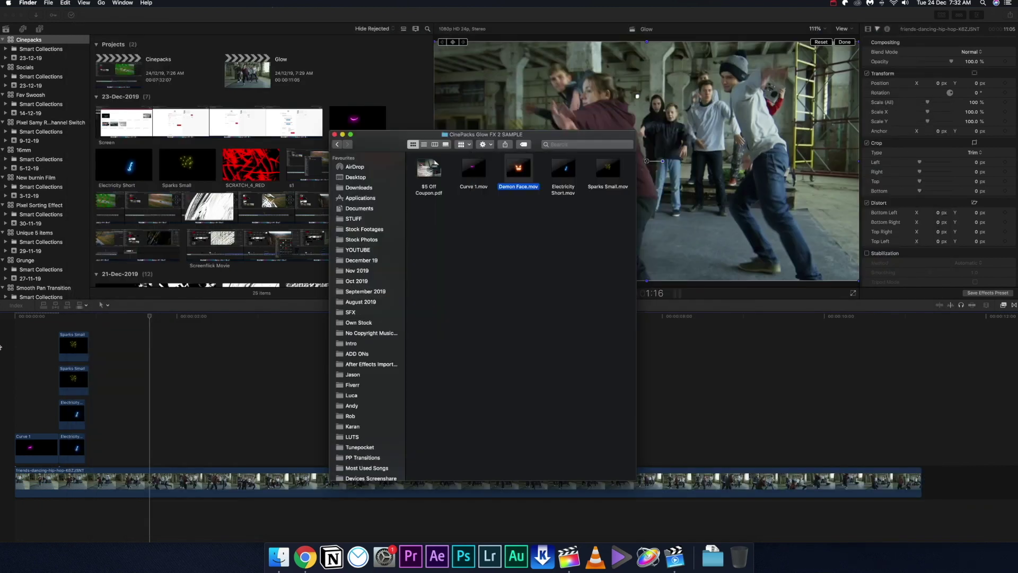
Step: Add Demon Face.mov at the start of the timeline, layered above the Curve 1 clip
left_click(1, 347)
left_click(9, 328)
key("space")
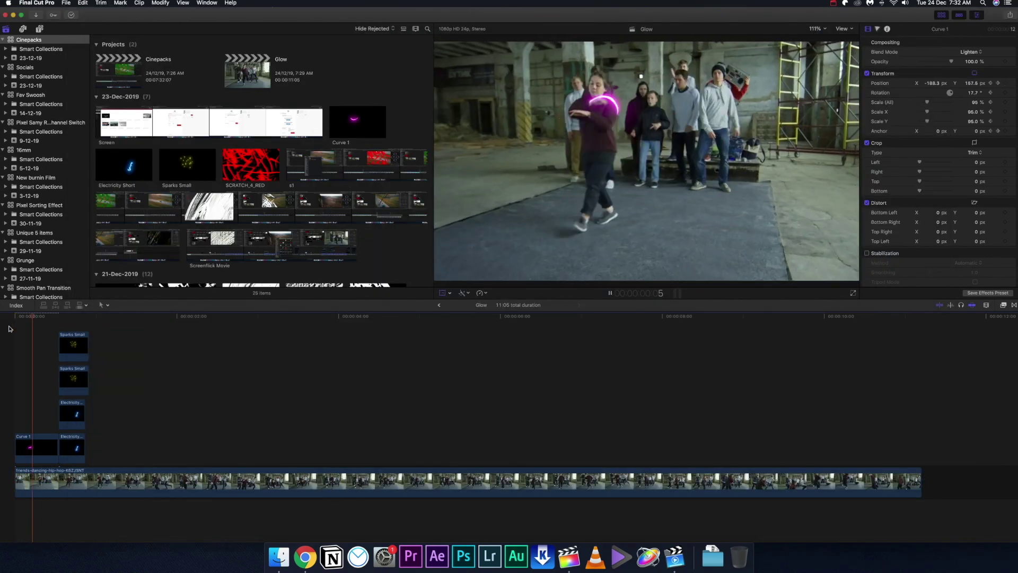
key("space")
key("shift+t")
left_click(278, 556)
left_click_drag(524, 171, 110, 374)
left_click_drag(3, 396, 11, 386)
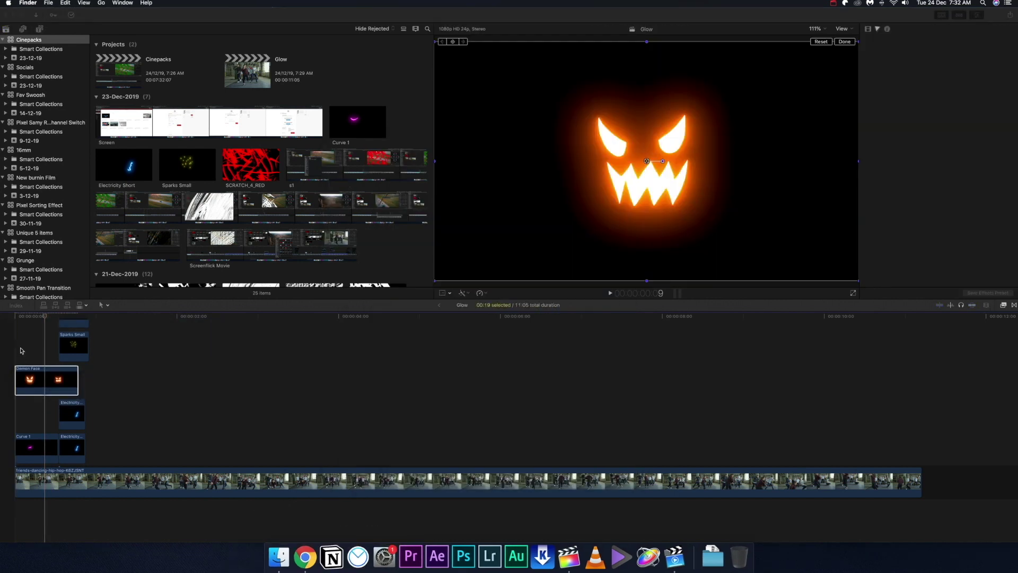
Step: Play through the Demon Face clip and set its blend mode to Lighten
left_click(13, 337)
key("space")
key("space")
left_click(28, 367)
left_click(973, 52)
left_click(962, 103)
Step: Scale the demon face to 18%, rotate it about -15.7°, and keyframe its position over the dancer's face
left_click_drag(927, 102, 924, 108)
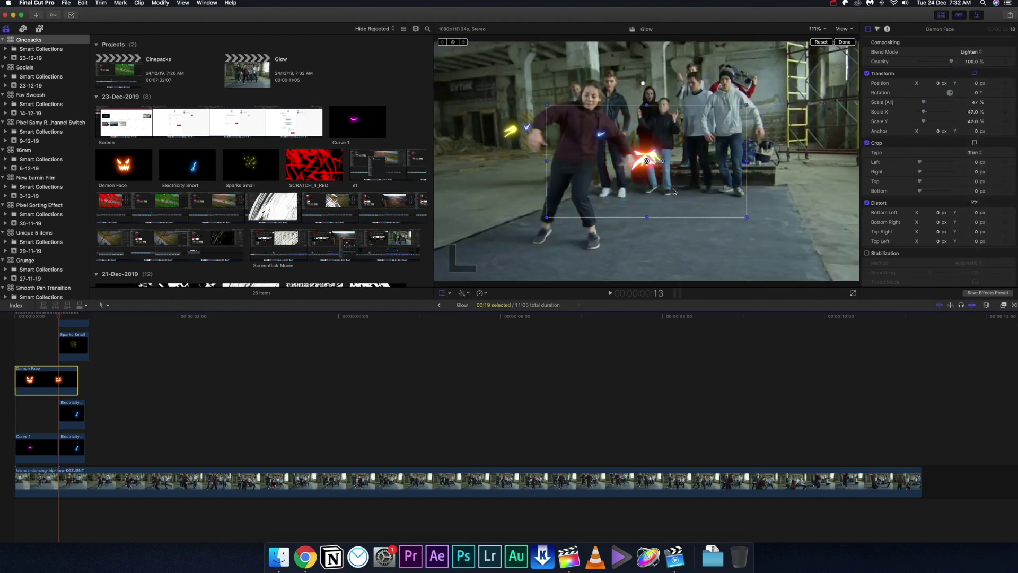
left_click(15, 342)
left_click_drag(646, 161, 614, 98)
Step: Replay the opening repeatedly to check the combined demon face, curve, electricity and sparks effects on the dancer
left_click(13, 337)
key("space")
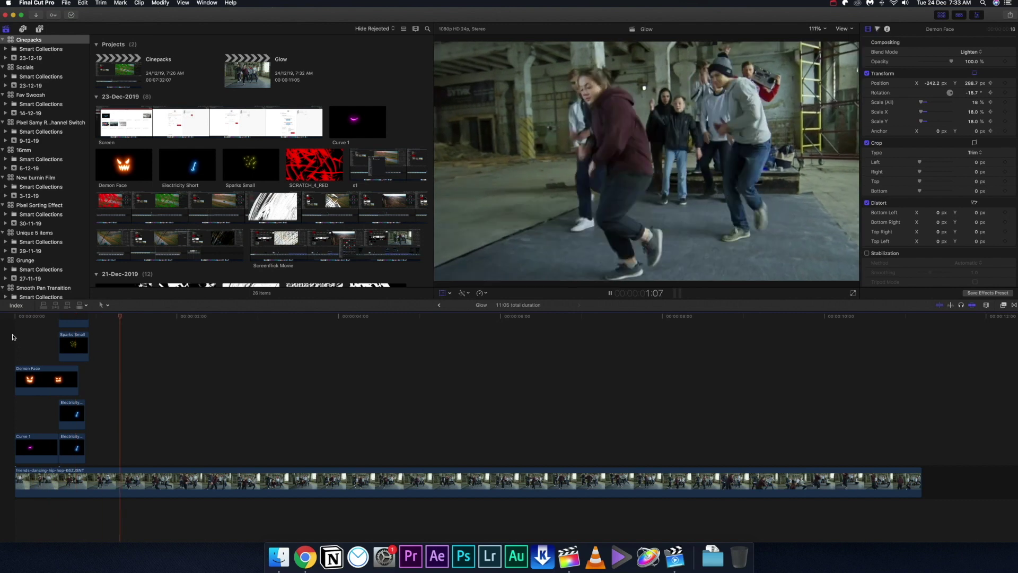
left_click(13, 337)
left_click(9, 338)
left_click(9, 337)
left_click(9, 337)
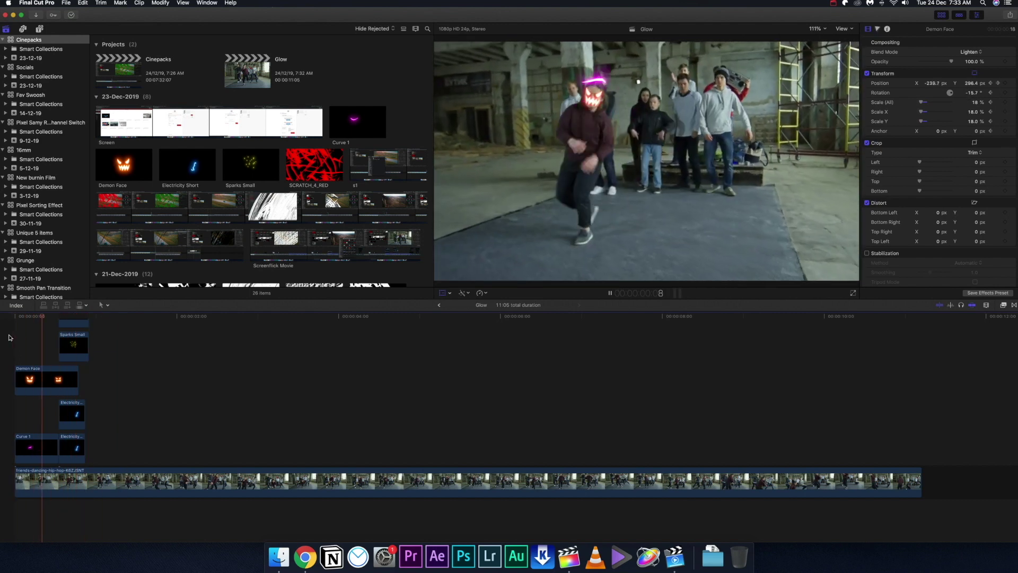
left_click(9, 337)
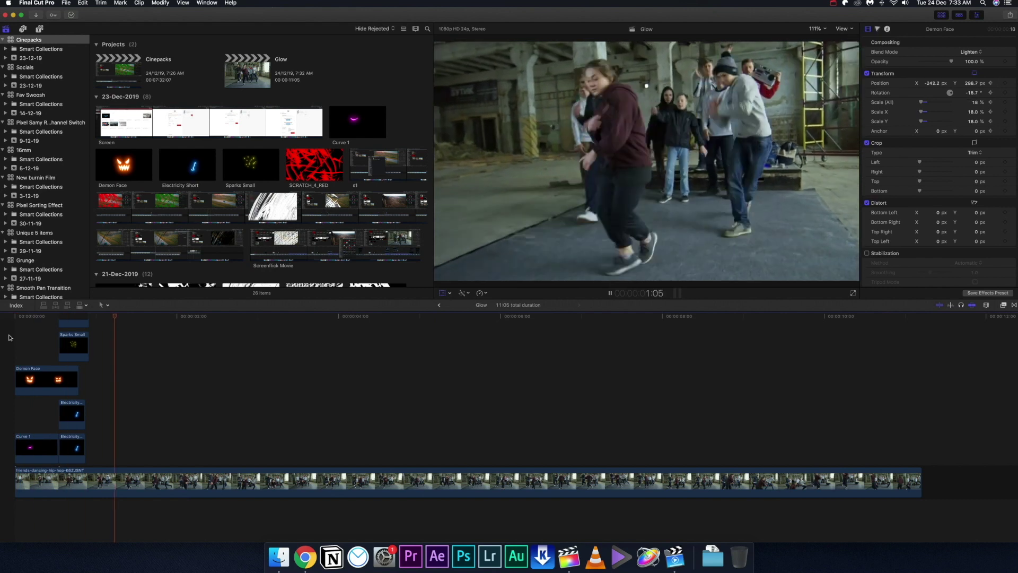
left_click(9, 337)
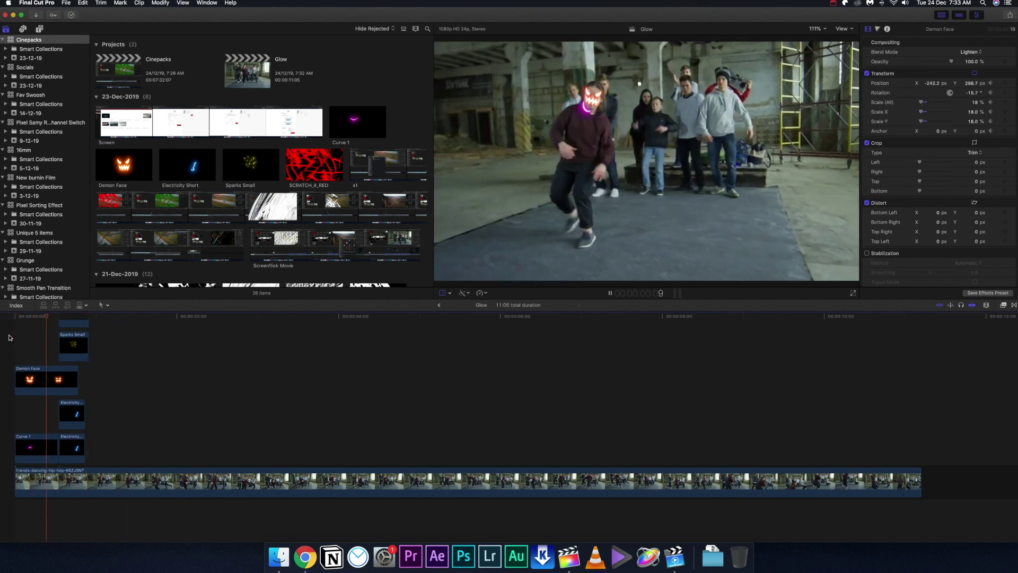
left_click(9, 337)
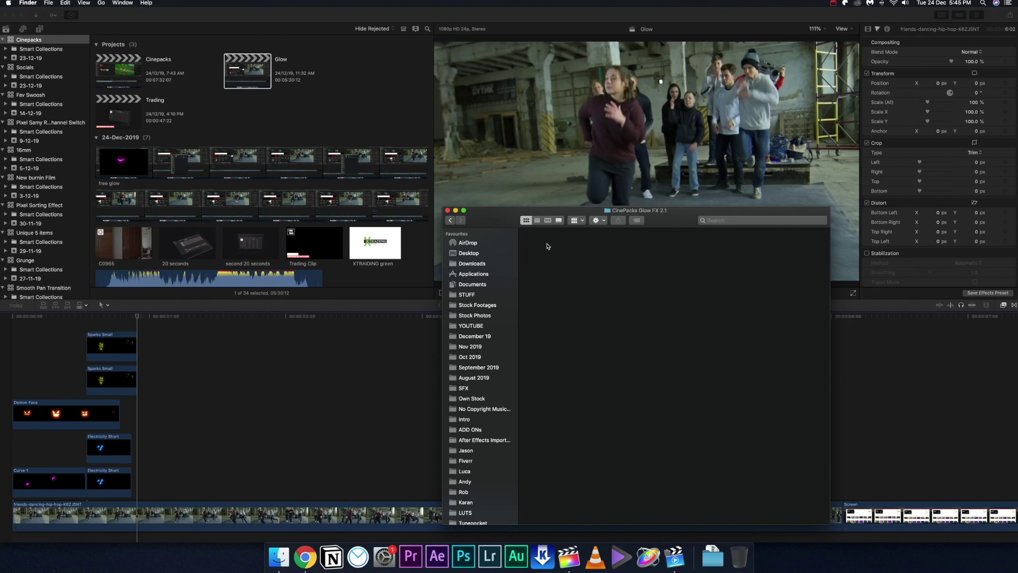
Step: Move the pack folder window aside and read through the Glow FX 2 contents and compatibility details on the CinePacks product page
left_click_drag(502, 218, 283, 162)
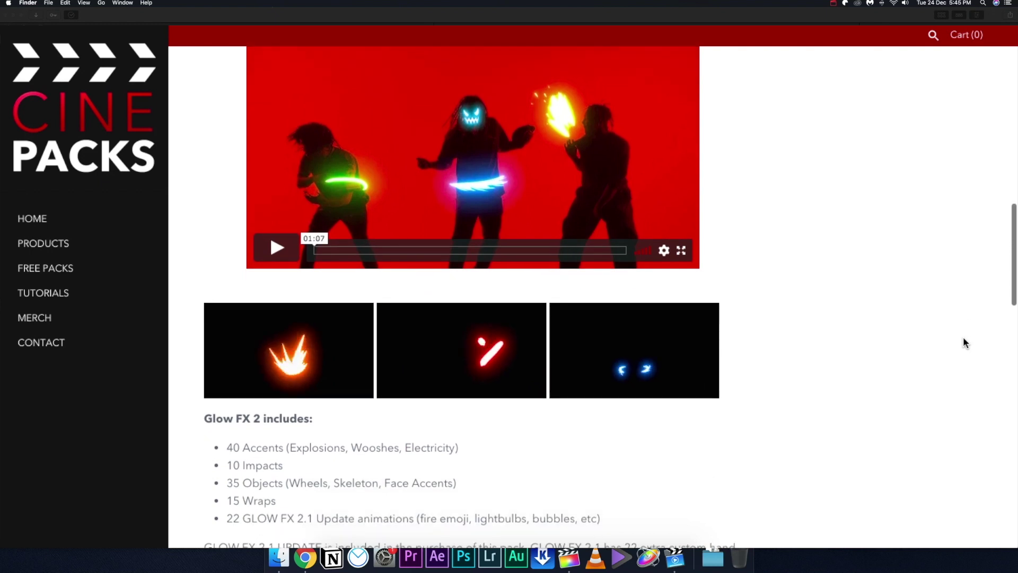
scroll(963, 338, "down", 3)
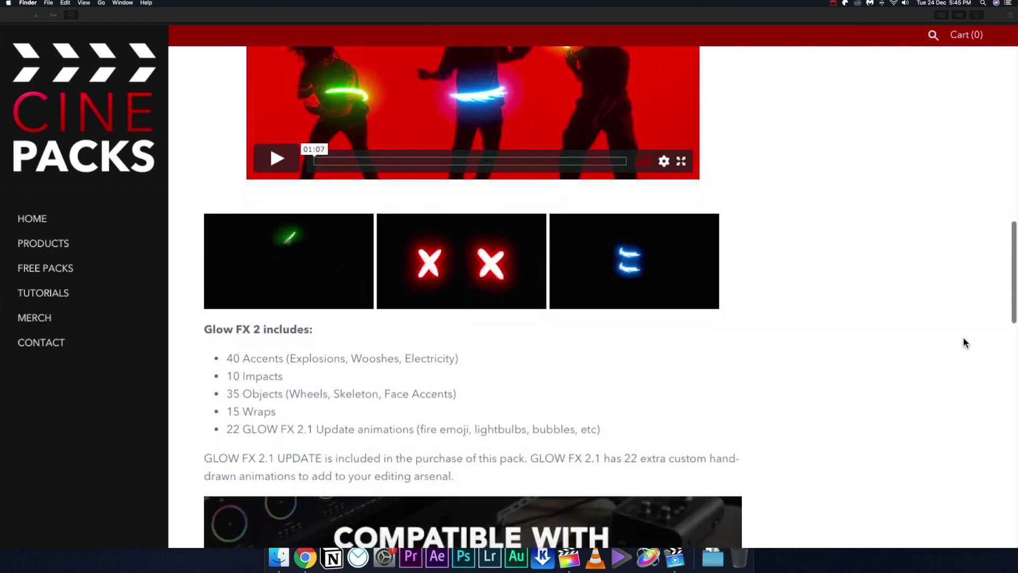
scroll(963, 338, "down", 6)
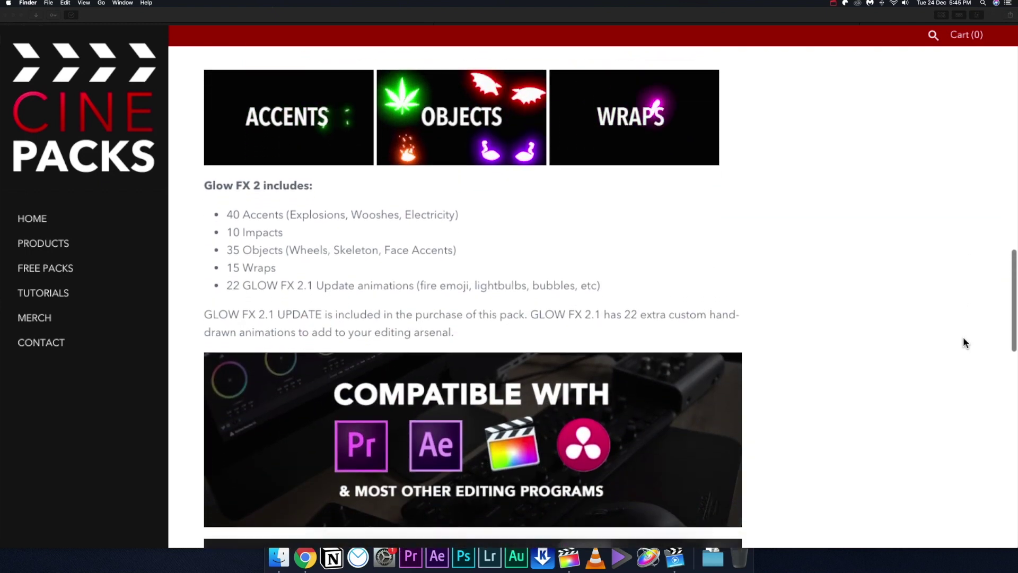
scroll(963, 341, "down", 2)
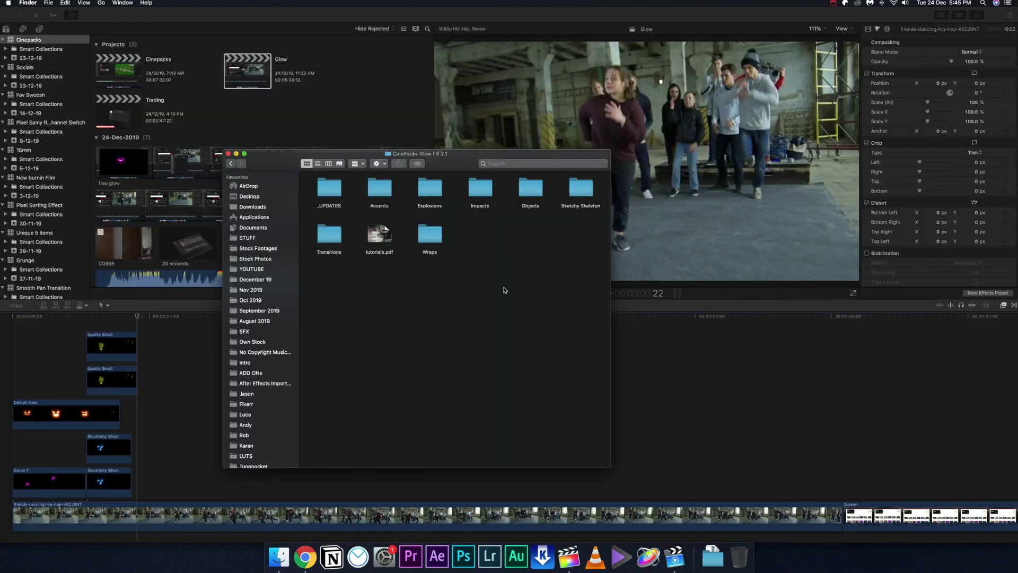
Step: Preview tutorials.pdf in the CinePacks Glow FX 2.1 folder and look through the clips in its _UPDATES 2.1 subfolder
left_click(380, 236)
key("space")
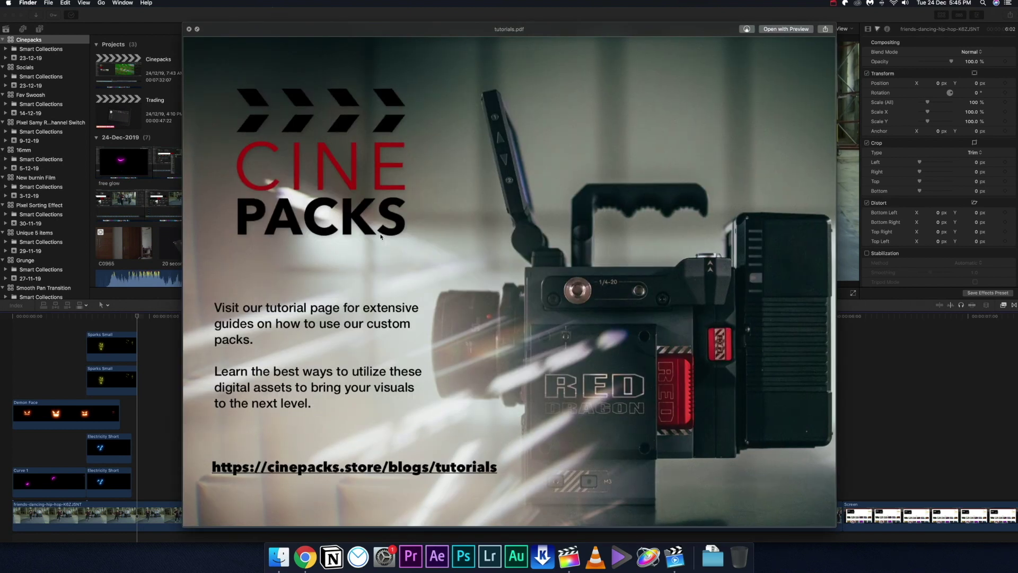
key("space")
double_click(333, 196)
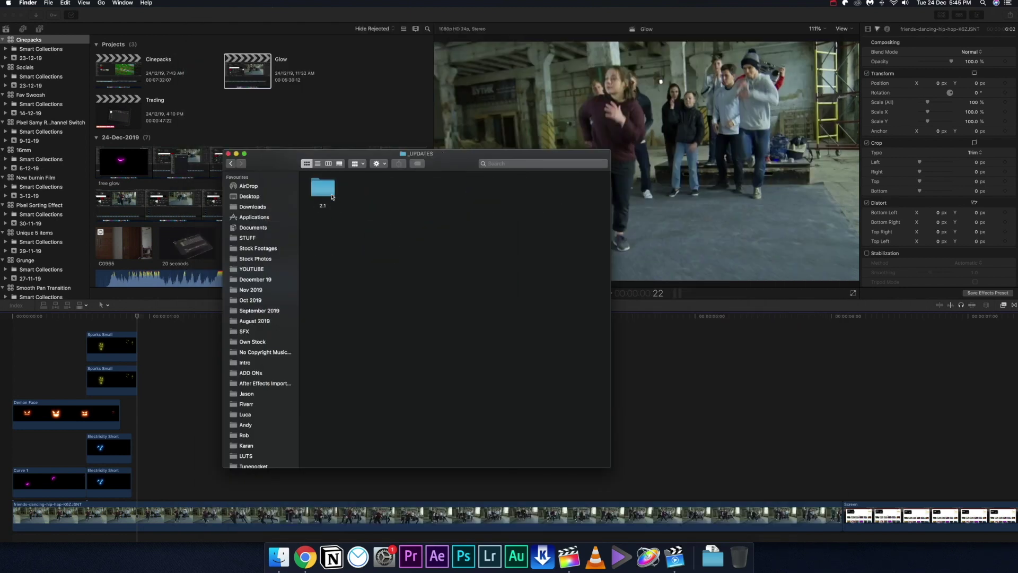
double_click(328, 191)
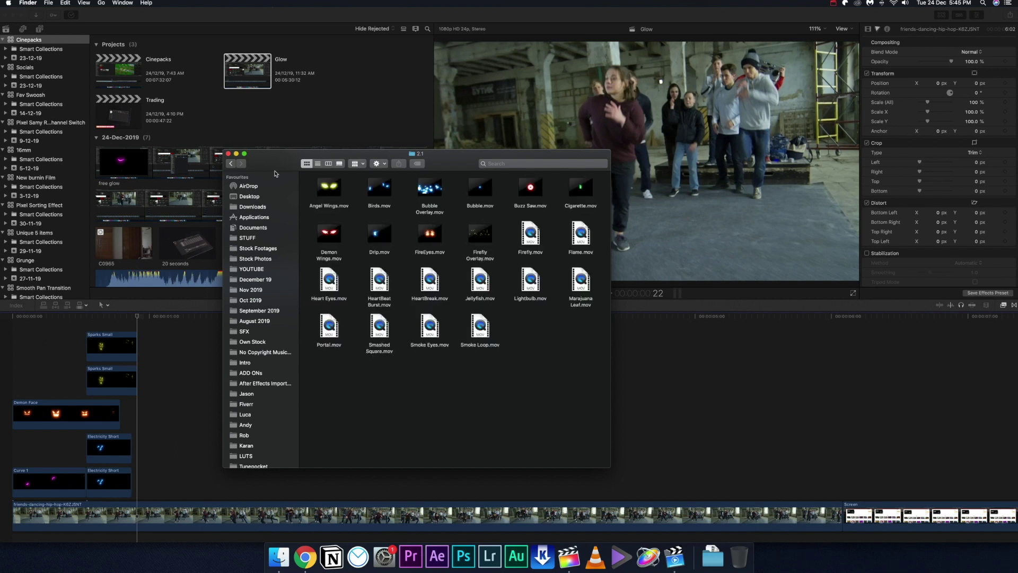
left_click(229, 164)
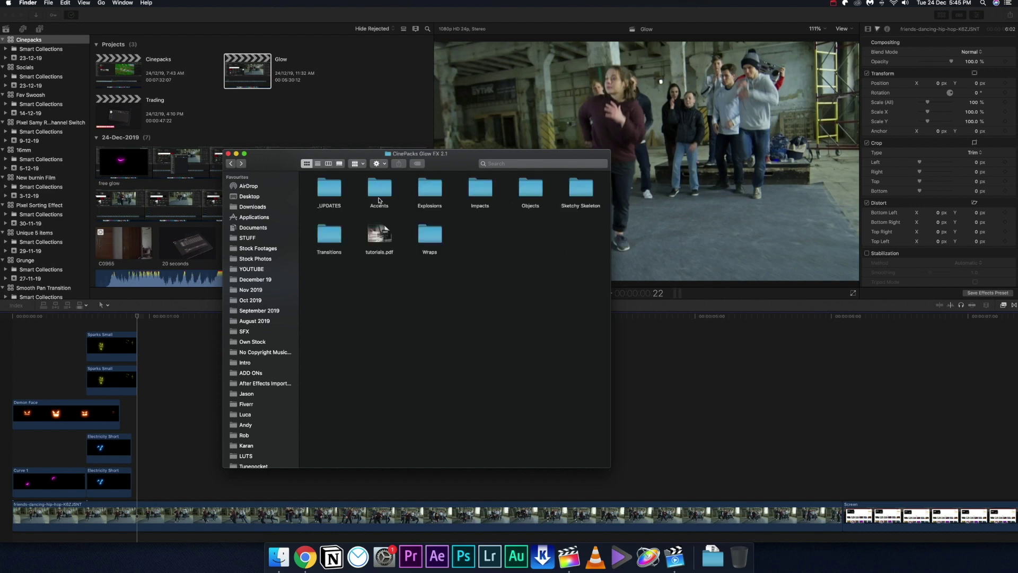
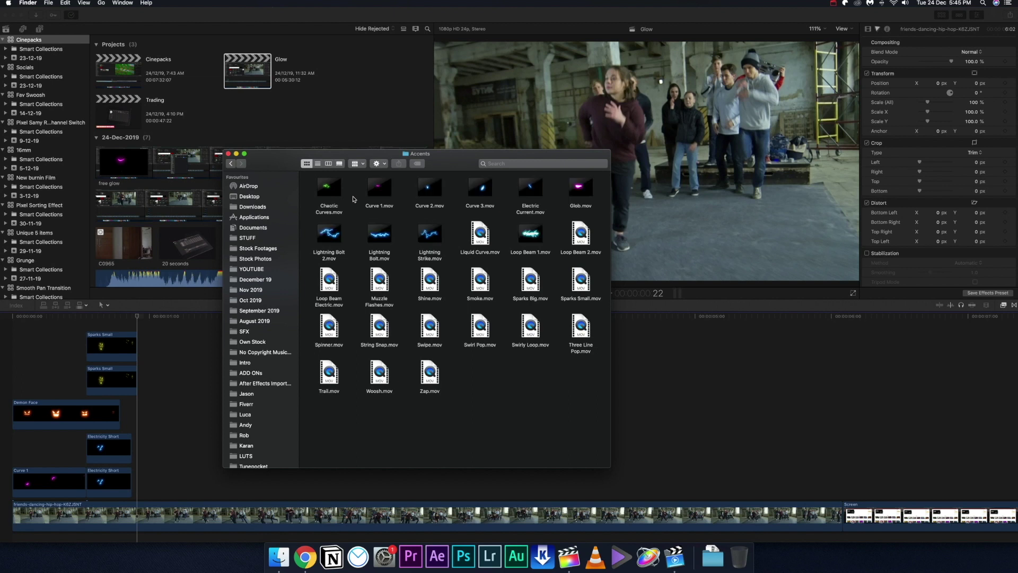
Step: Look through the Accents, Explosions and Impacts folders of the Glow FX 2.1 pack
left_click(234, 164)
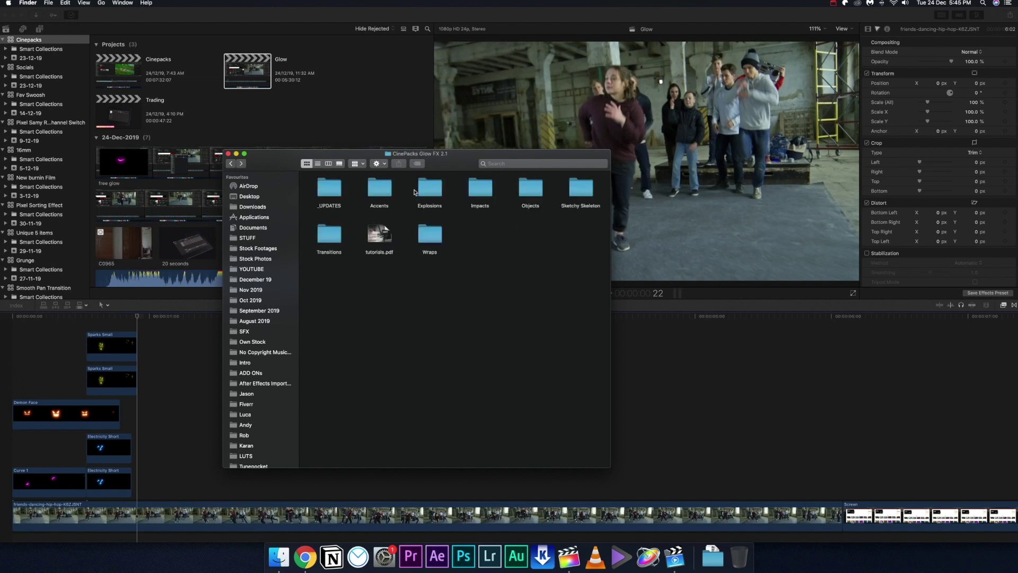
double_click(427, 187)
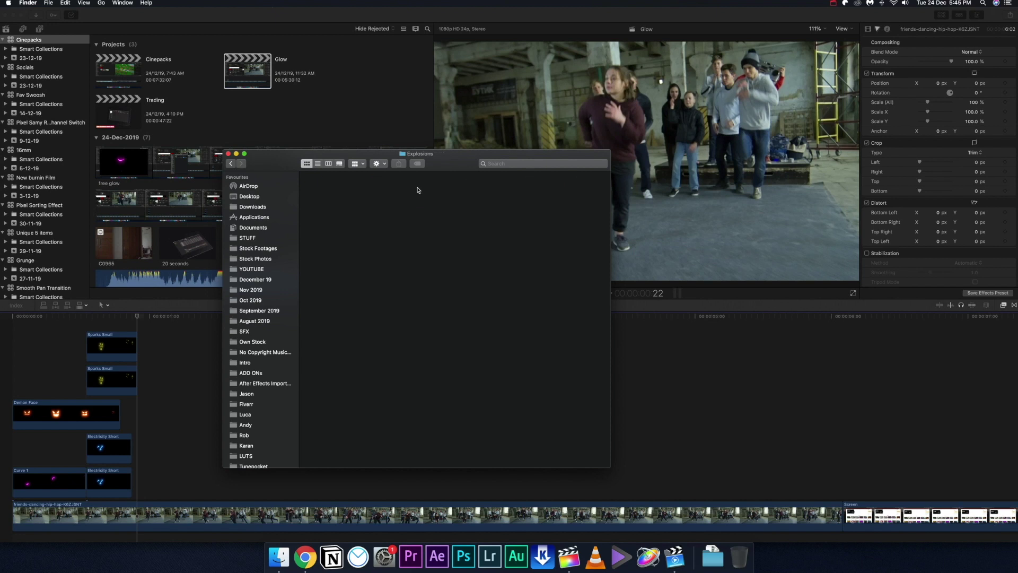
left_click(230, 165)
double_click(481, 188)
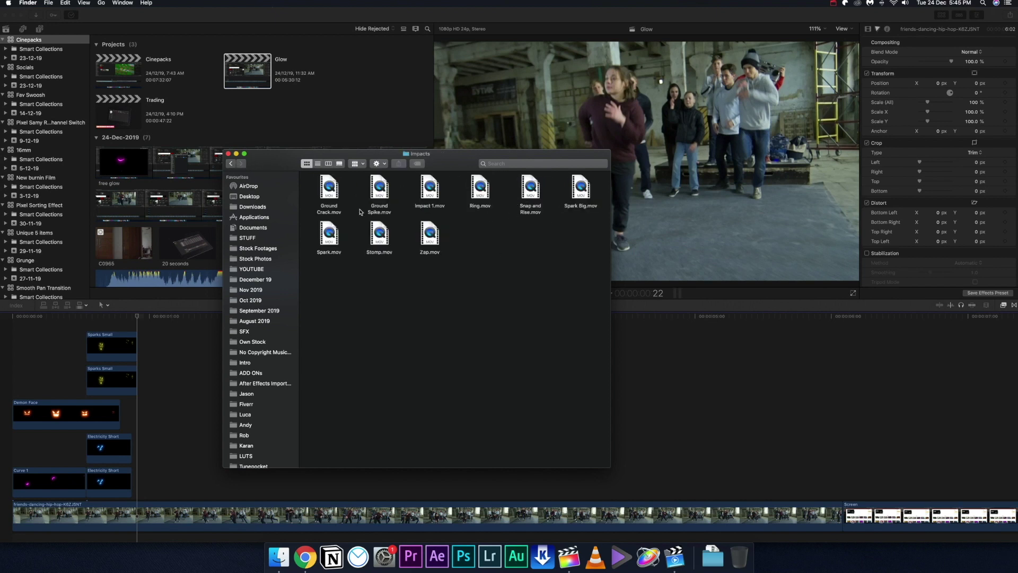
left_click(231, 164)
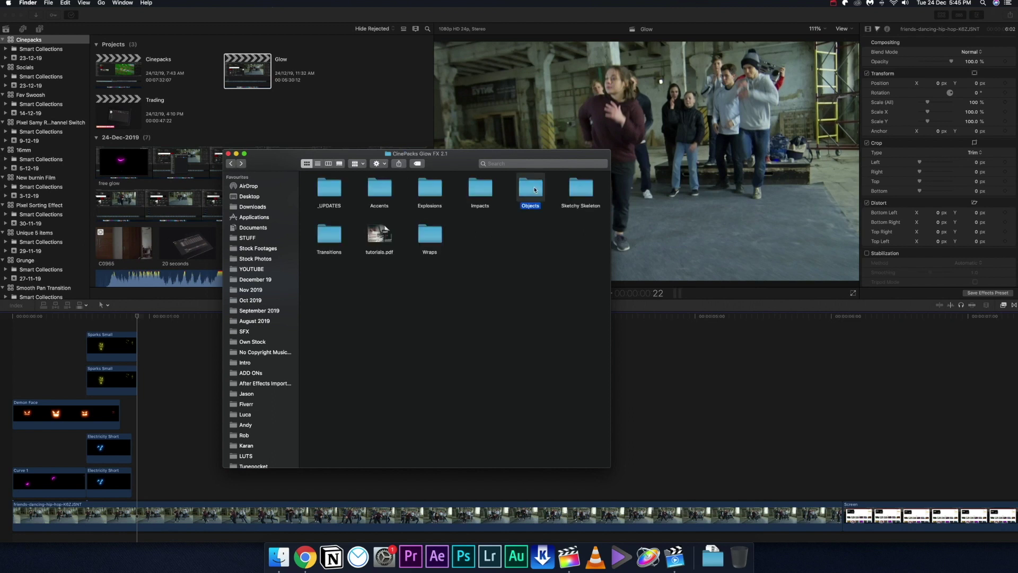
Step: Preview Bat Loop.mov and Bat Transition.mov in the Objects folder, then return to the pack's main folder
double_click(532, 188)
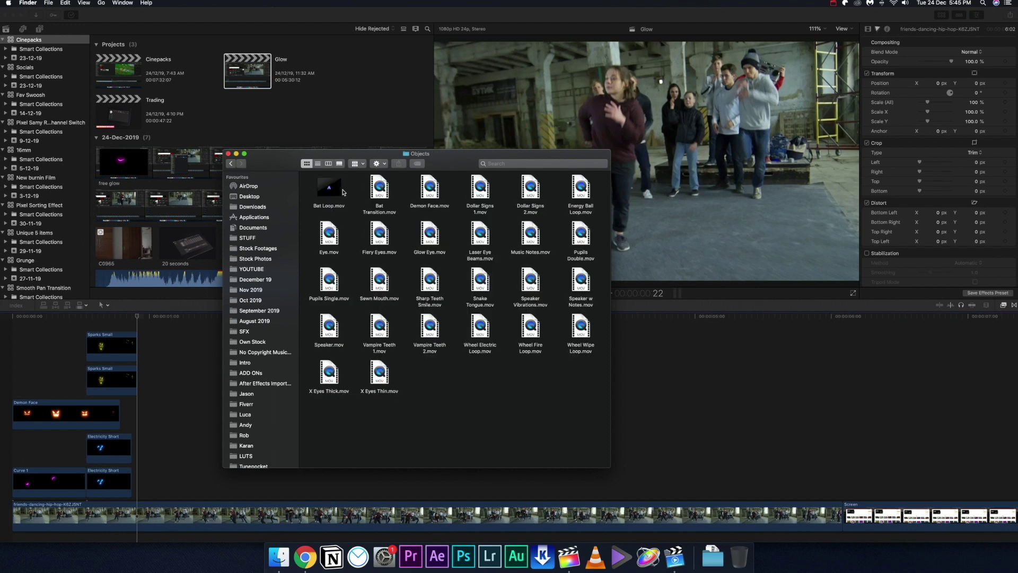
key("space")
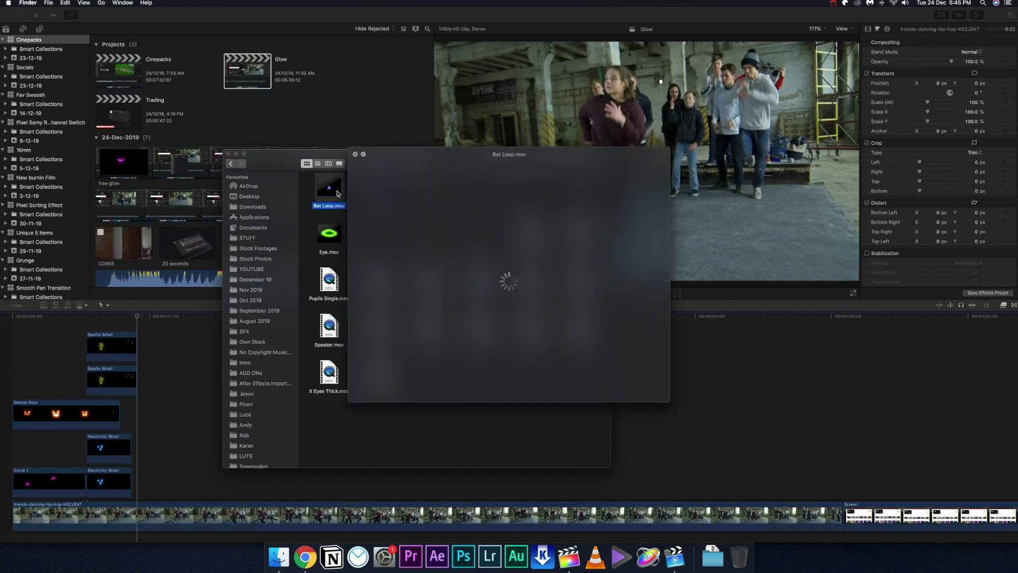
key("space")
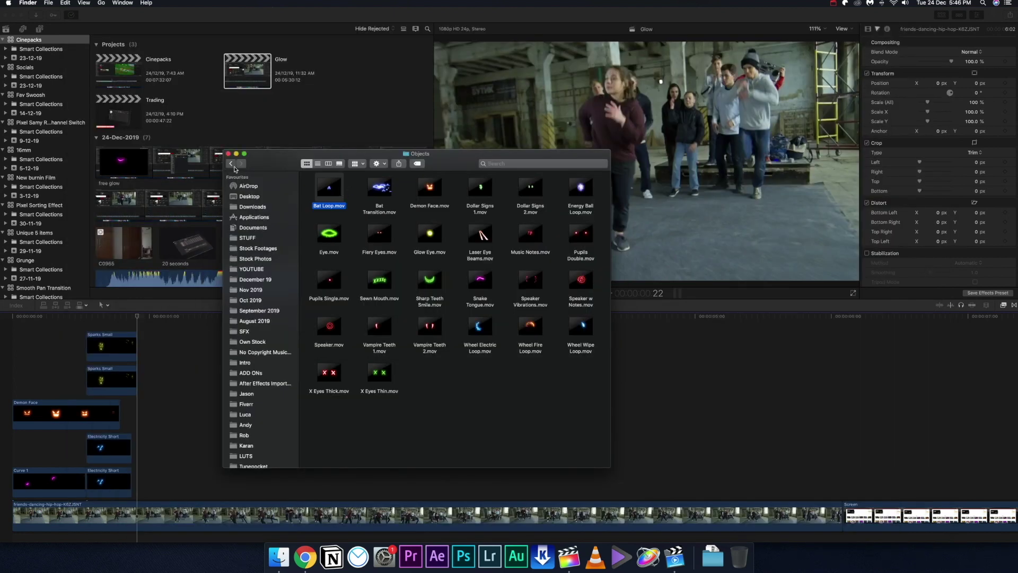
key("space")
key("Right")
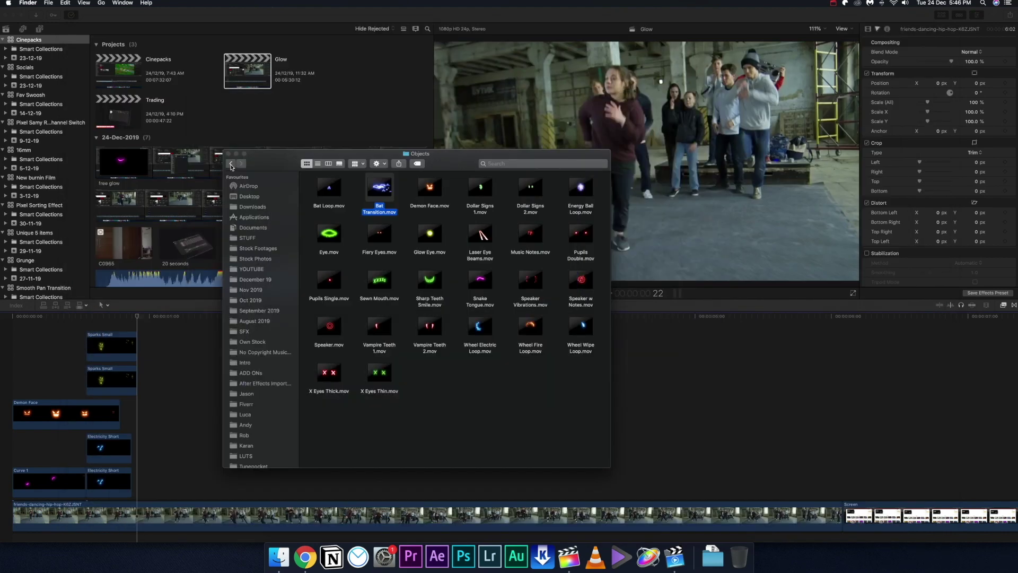
double_click(583, 188)
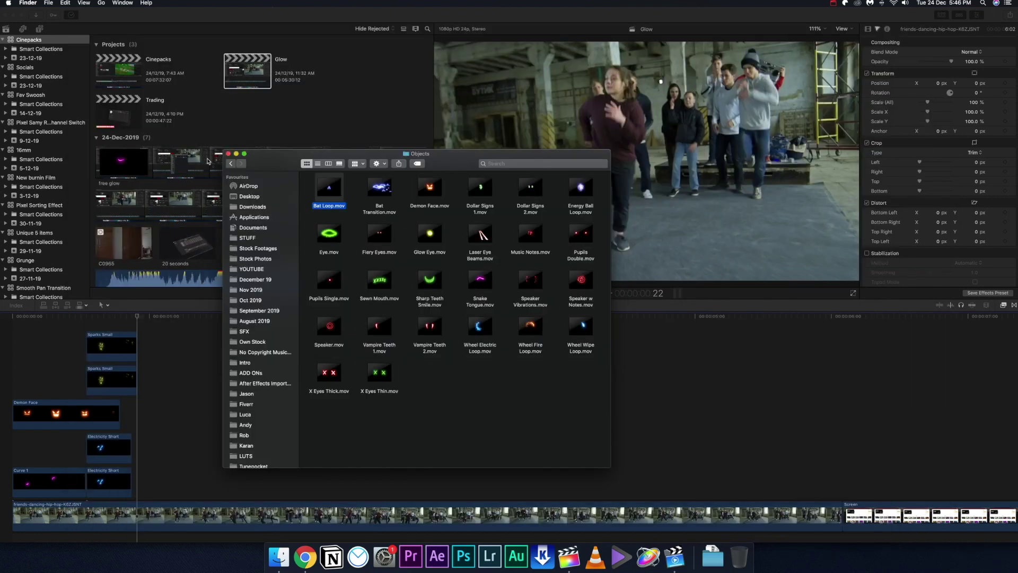
key("Right")
key("space")
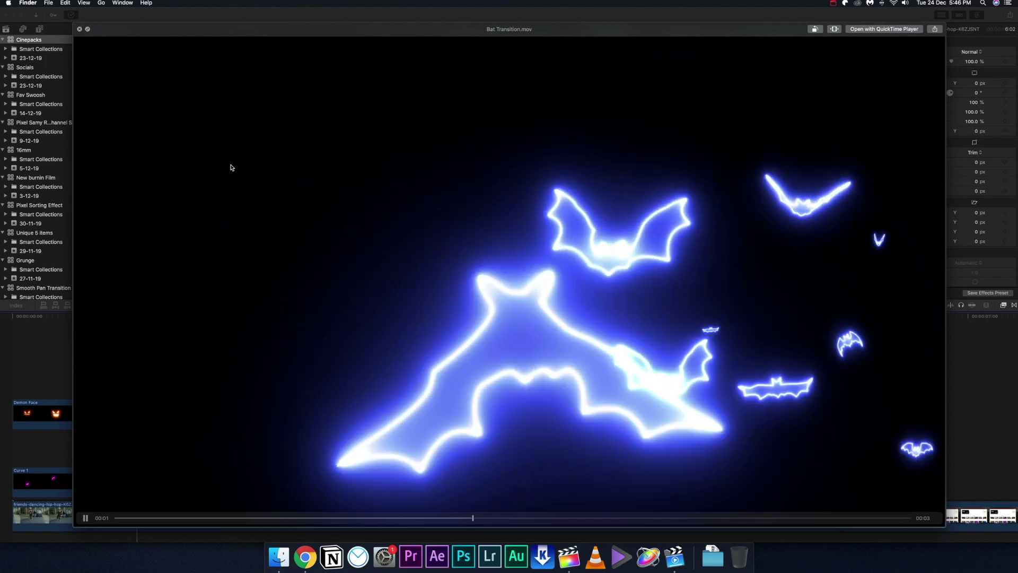
key("space")
left_click(229, 164)
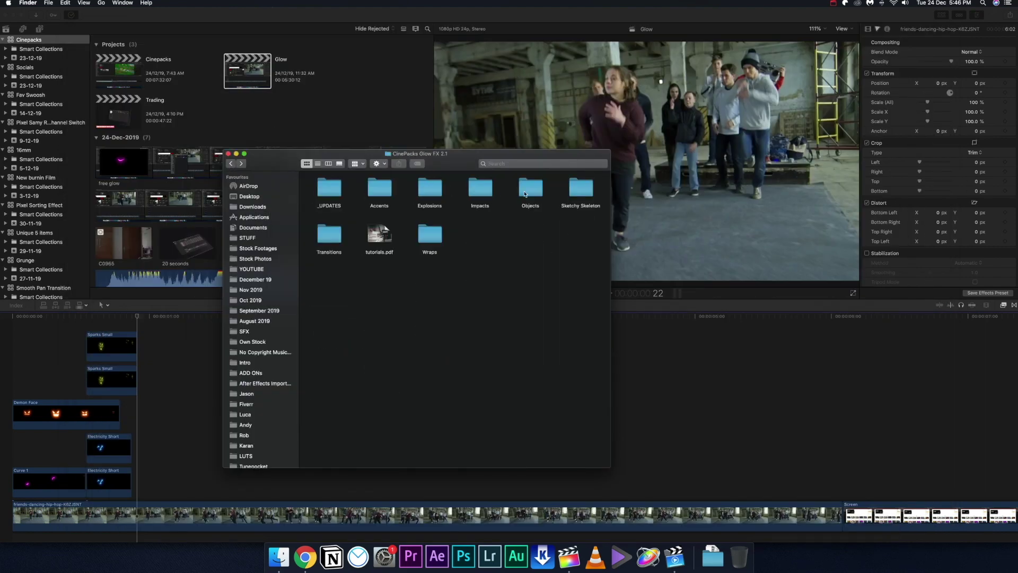
Step: Preview Arm Skeleton.mov and Chest Skeleton.mov in the Sketchy Skeleton folder
double_click(585, 191)
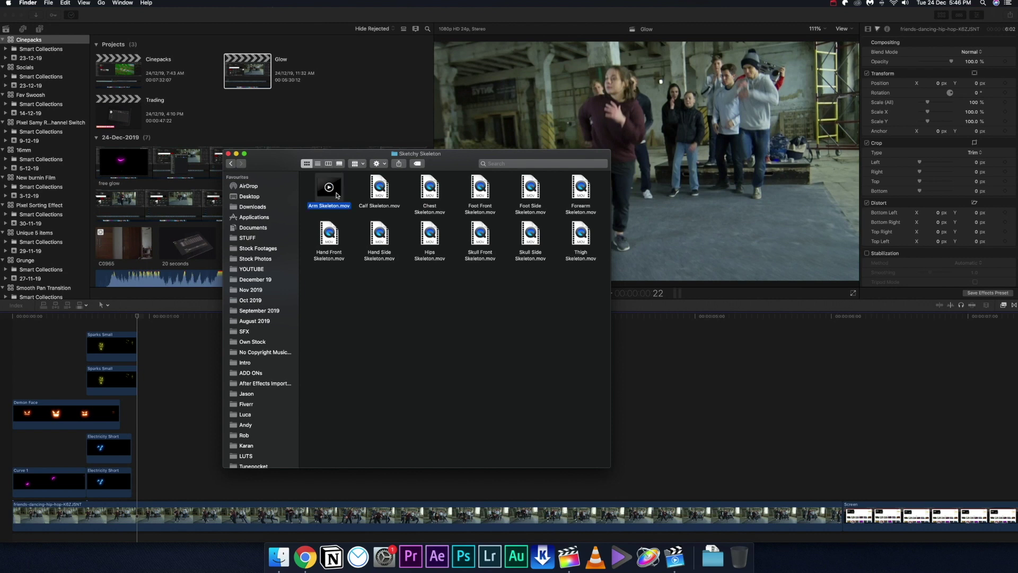
key("space")
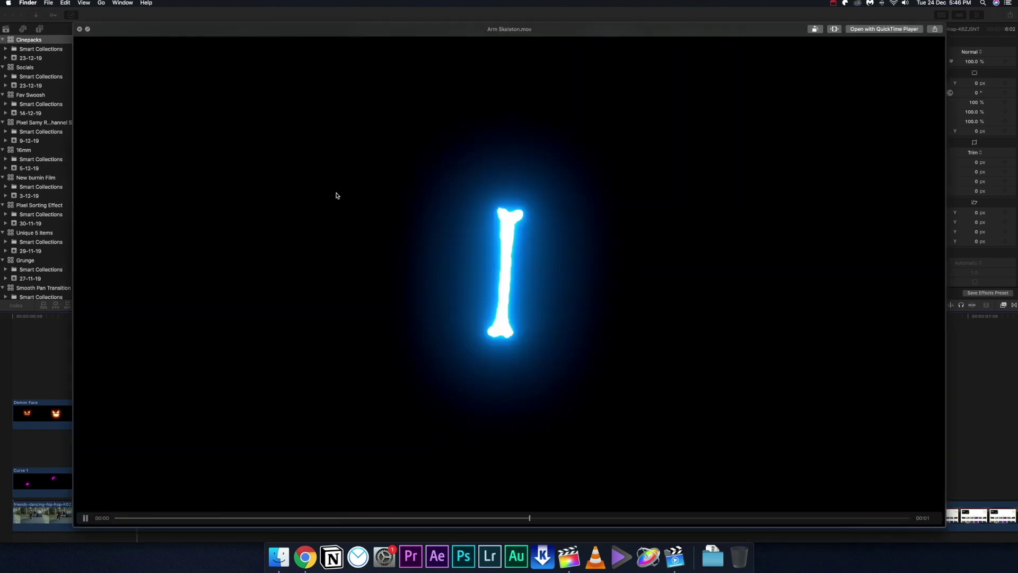
key("space")
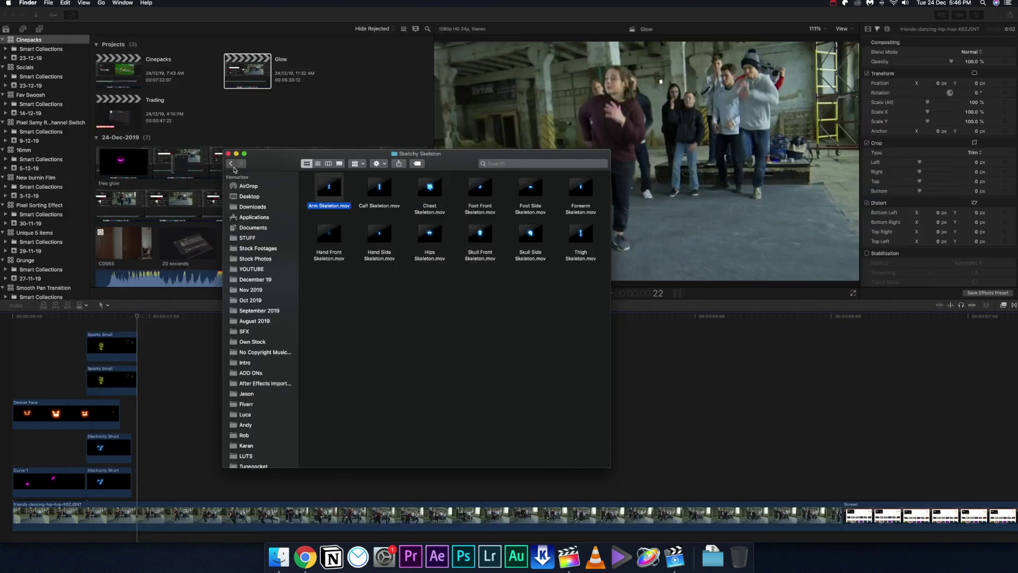
left_click(418, 286)
left_click(425, 195)
key("space")
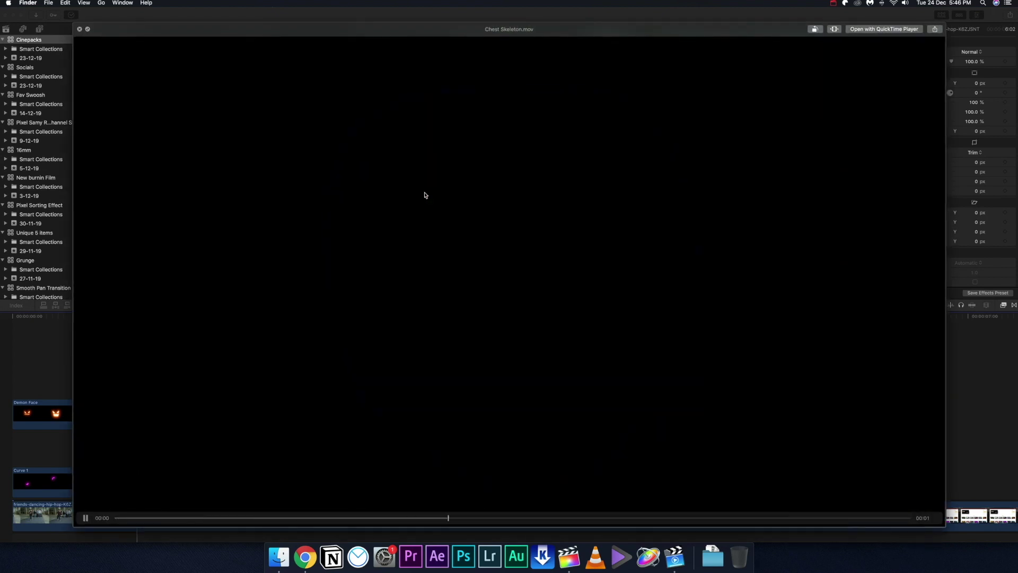
key("space")
left_click(231, 164)
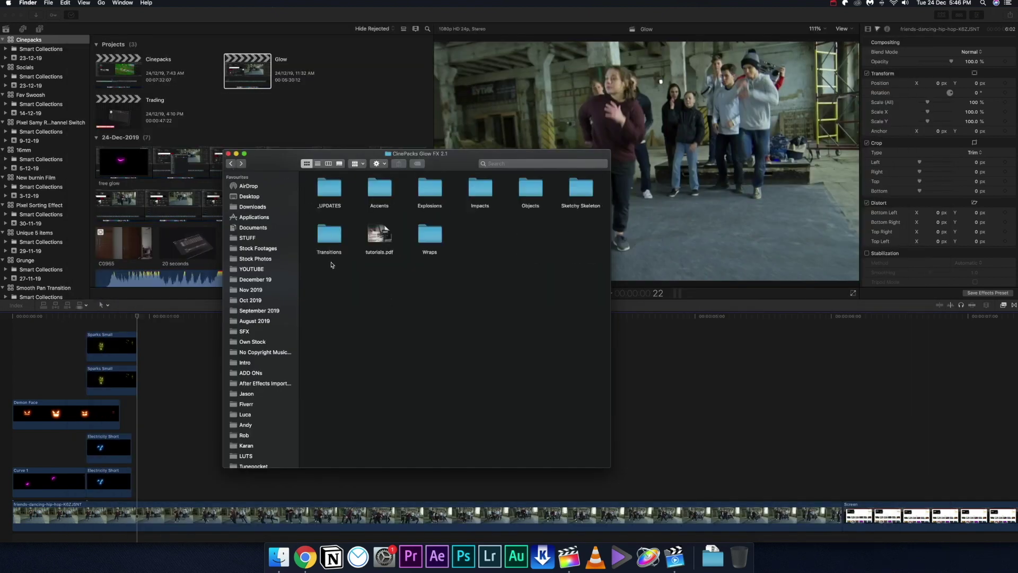
Step: Preview the transition clips from Light Beams.mov through Light Swirl.mov in the Transitions folder
double_click(326, 239)
left_click(362, 195)
key("space")
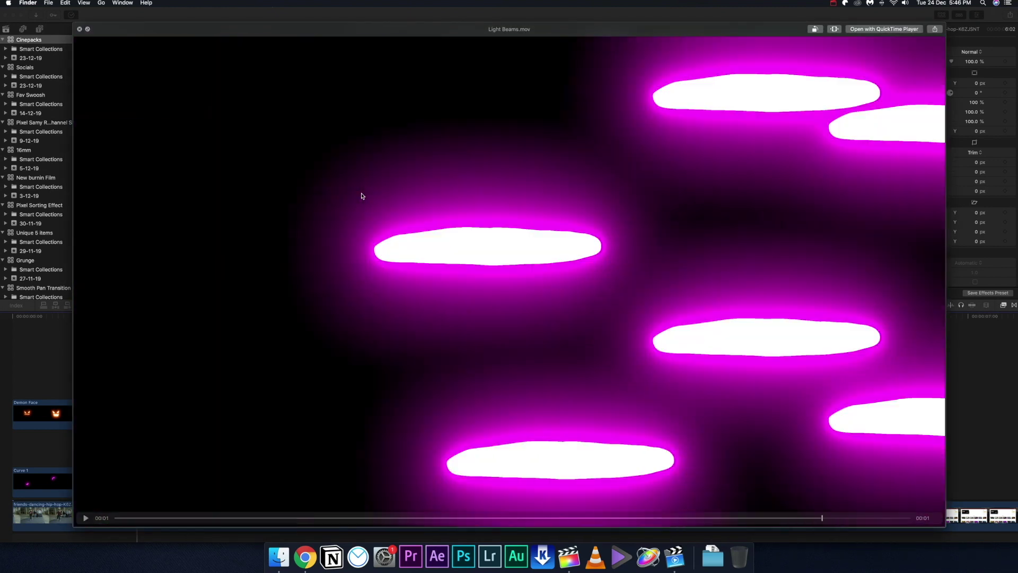
key("Right")
key("Right")
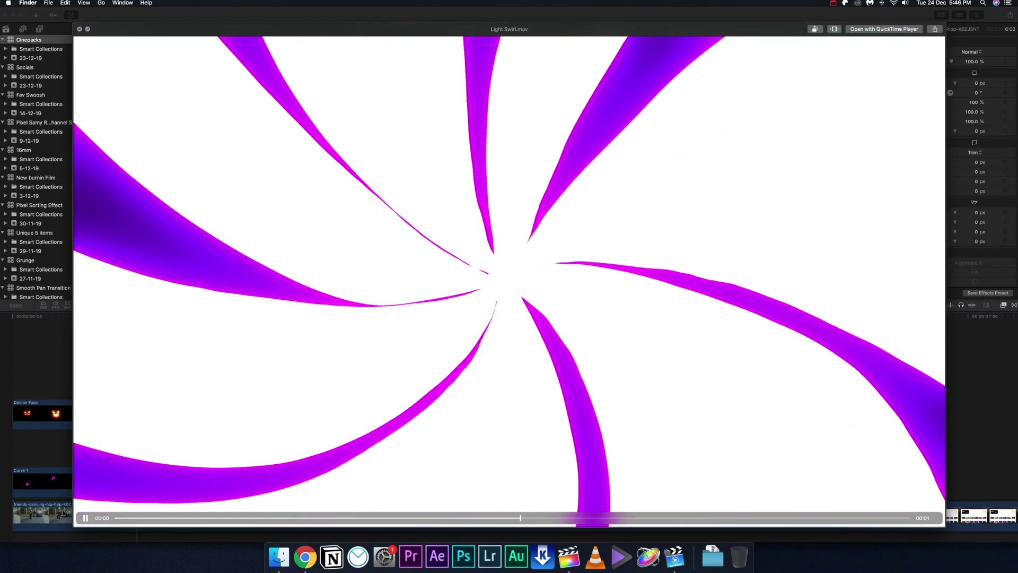
key("space")
left_click(231, 165)
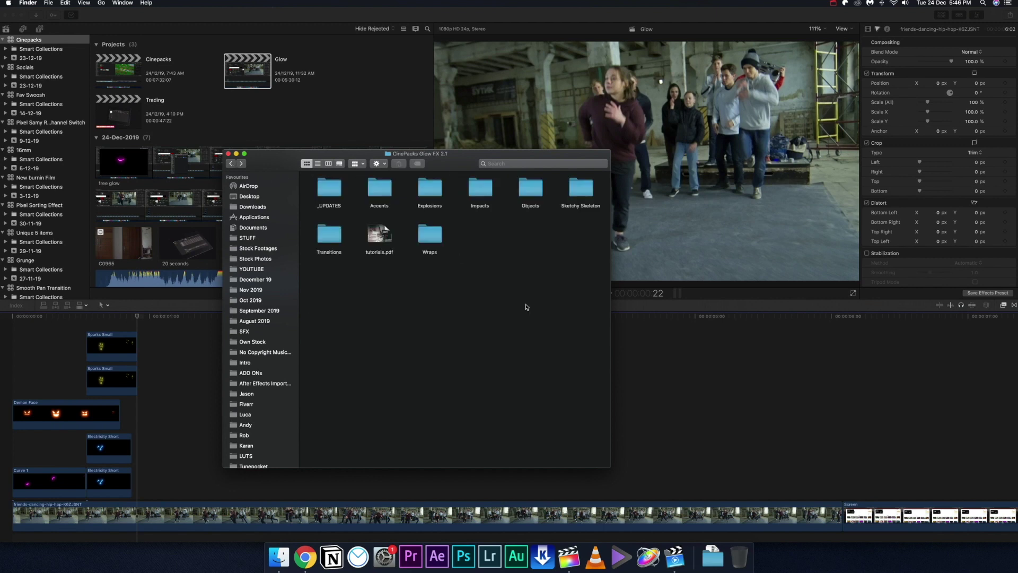
Step: Reopen the Impacts folder to look over its clips, then return to the pack's main folder
double_click(481, 190)
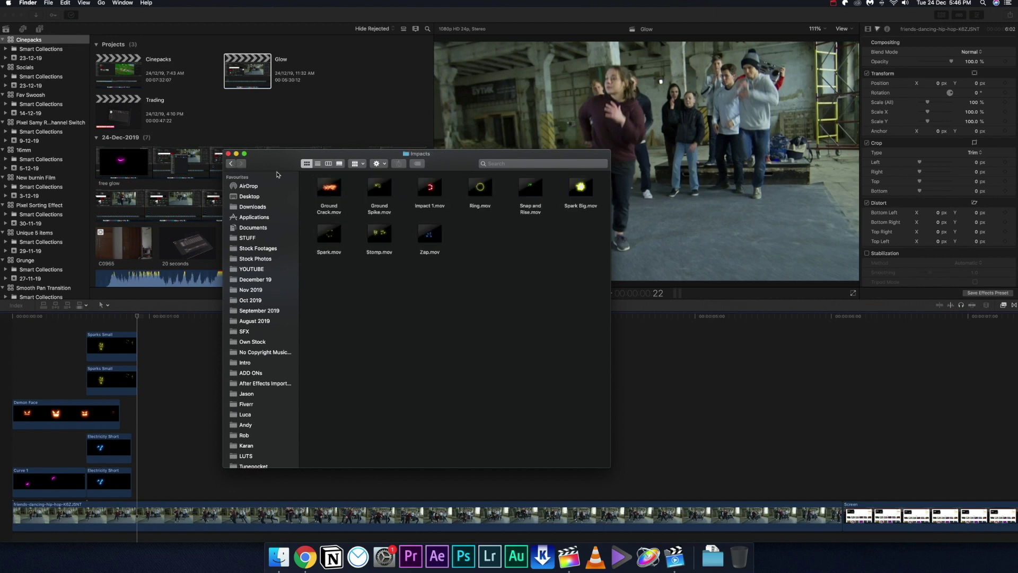
left_click(230, 164)
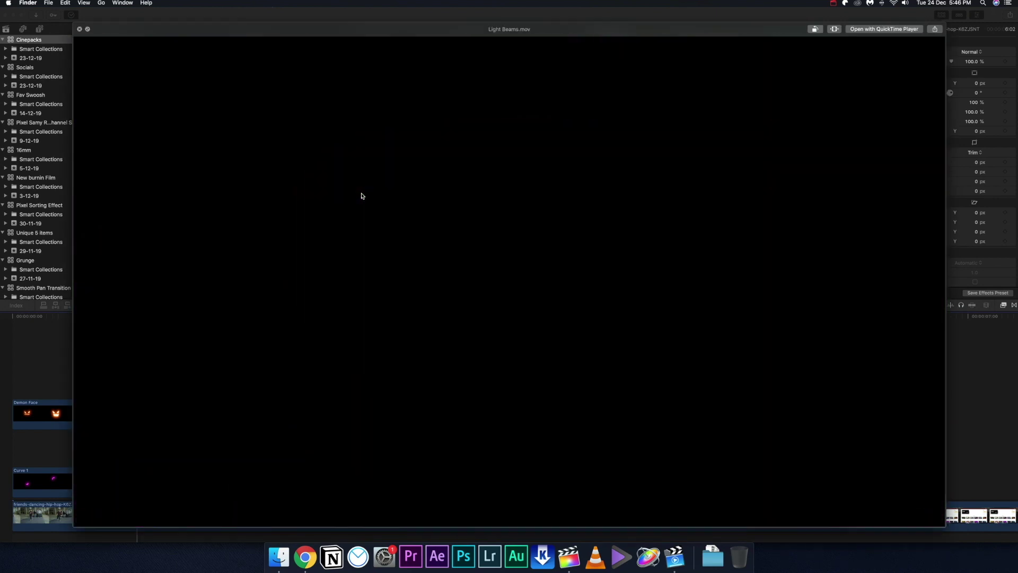
key("space")
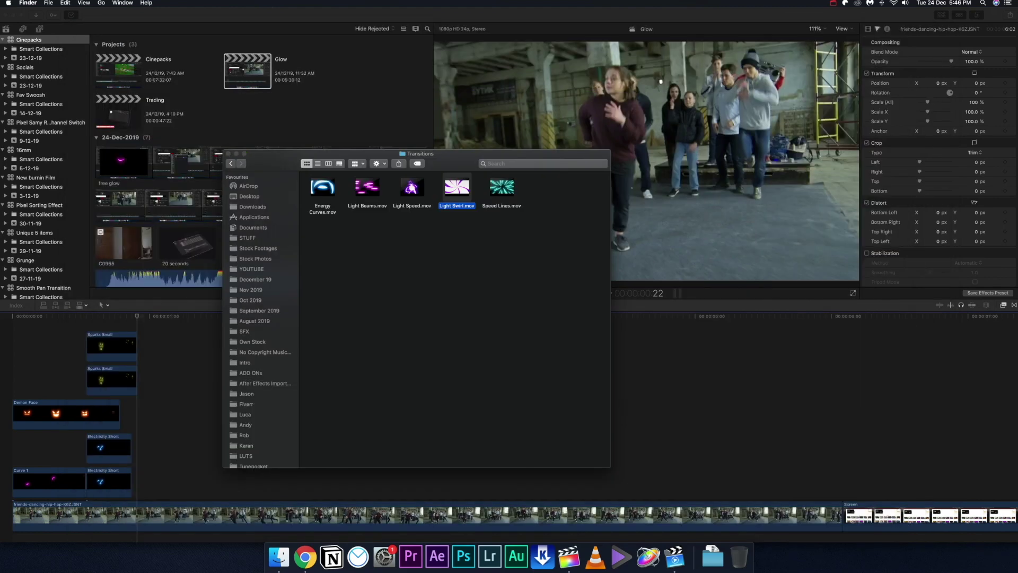
left_click(231, 164)
double_click(484, 191)
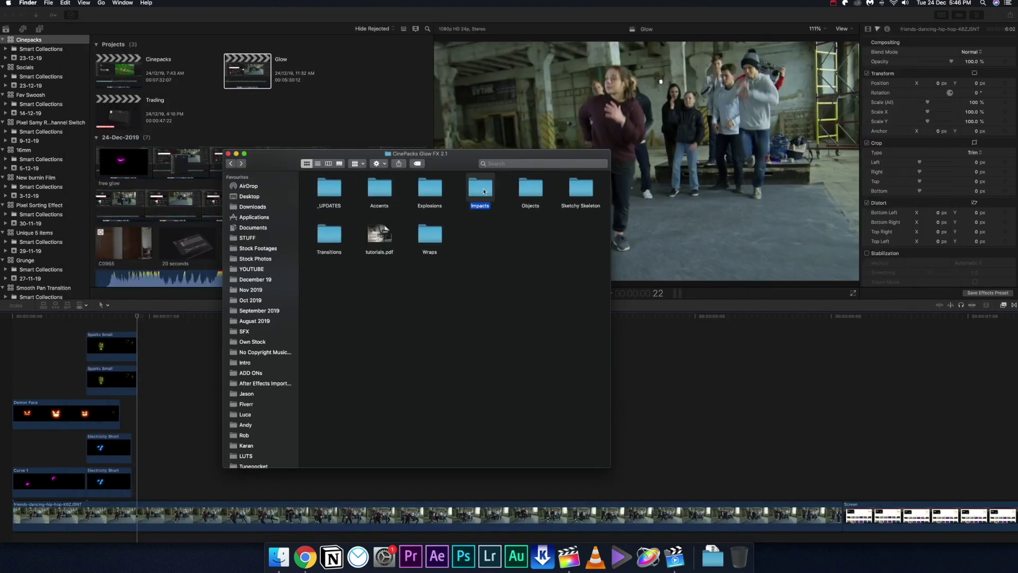
left_click(231, 164)
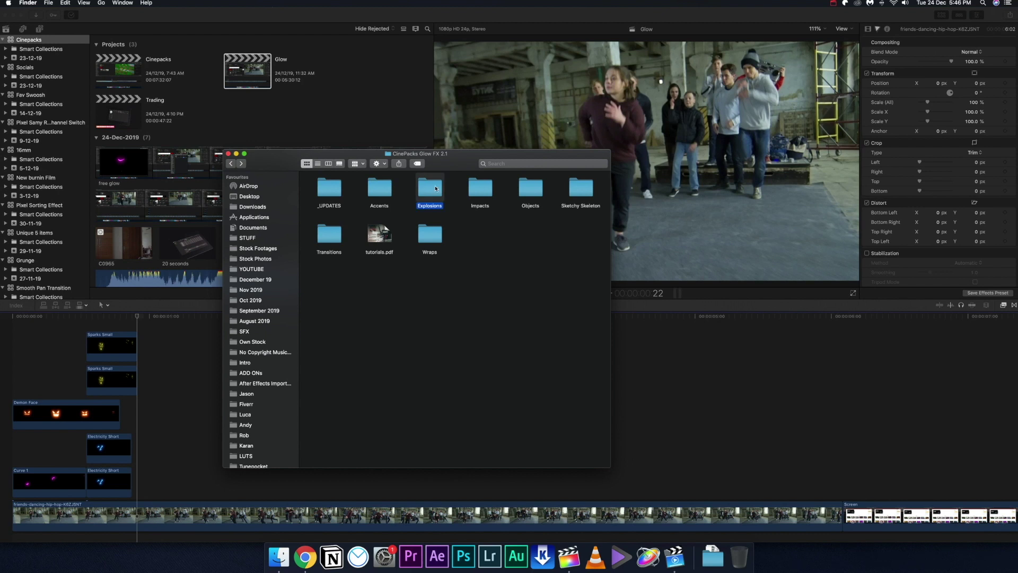
Step: Preview Cartoon Blast.mov in the Explosions folder
double_click(435, 188)
left_click(376, 191)
key("space")
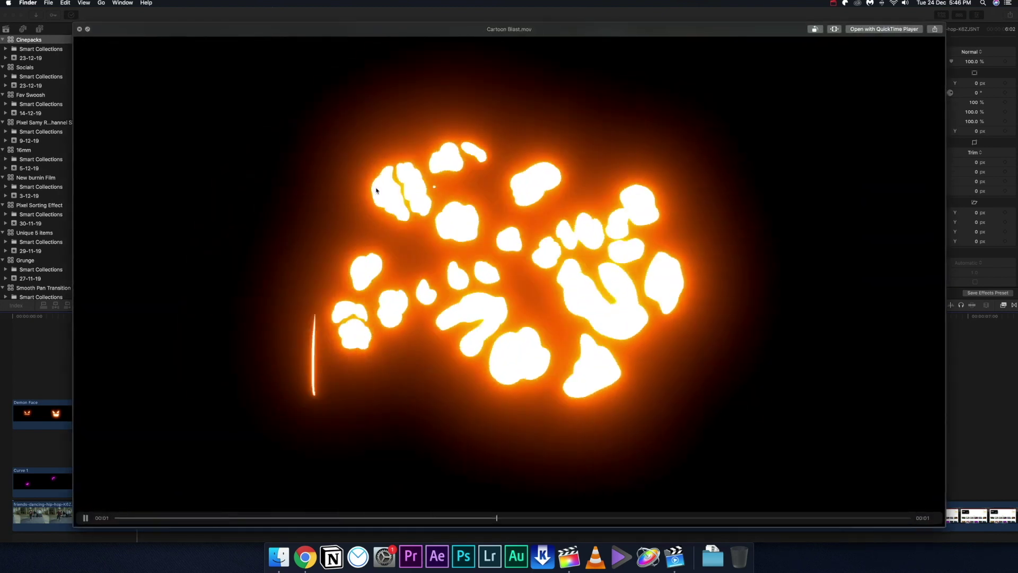
key("space")
key("space")
key("space")
Step: Add Blast.mov above the dance footage at about the one-second mark and retime it to 6 frames
left_click_drag(135, 320, 160, 318)
left_click(279, 556)
left_click_drag(325, 188, 162, 470)
key("ctrl+alt+r")
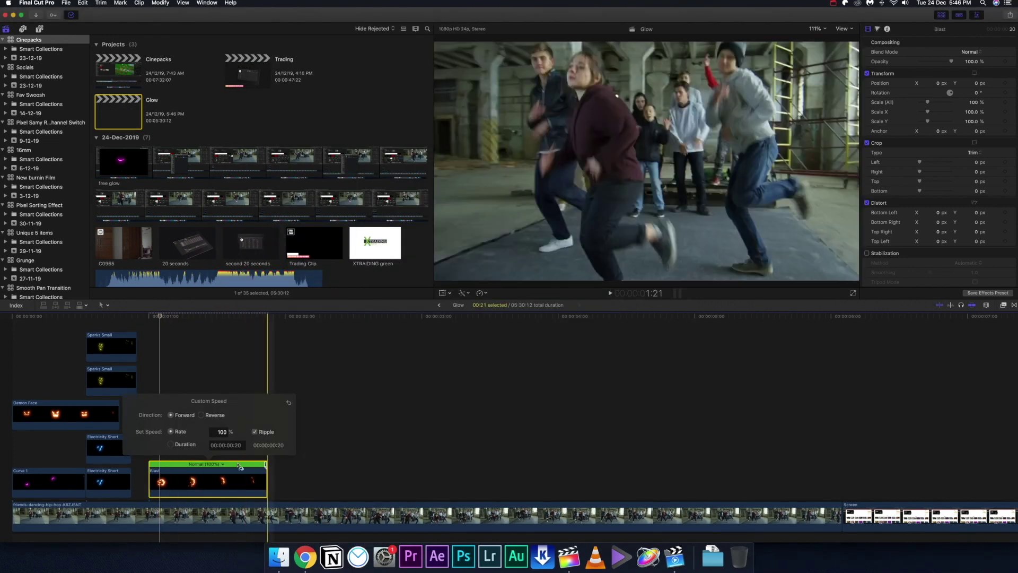
left_click_drag(265, 463, 182, 463)
Step: Set the Blast clip's blend mode to Lighten and scale it down to 29%
left_click_drag(927, 102, 924, 102)
left_click(970, 52)
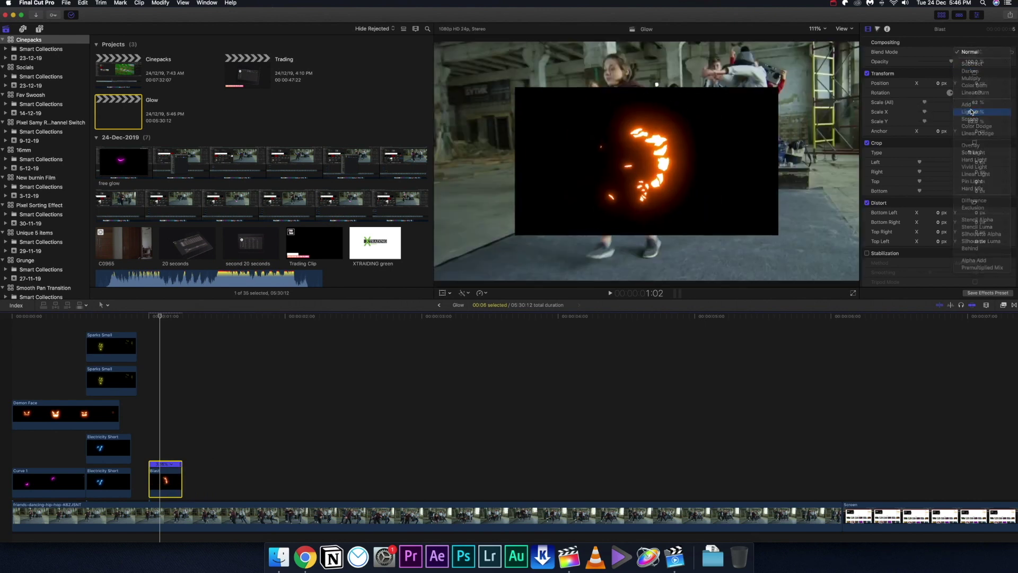
left_click(969, 110)
left_click_drag(927, 104, 924, 105)
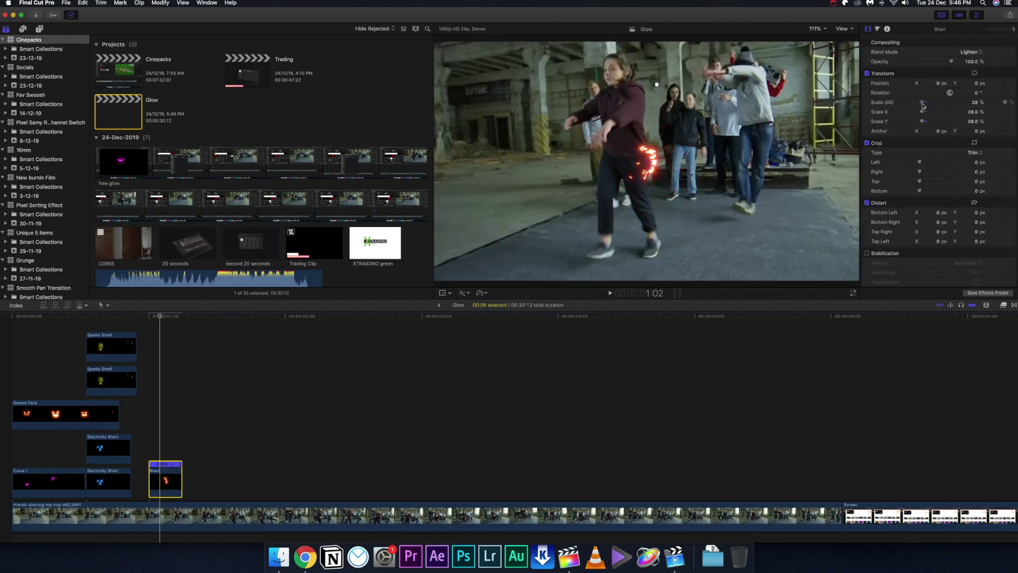
Step: Rotate the blast and position it at the outstretched hands of the background dancer in the grey hoodie, checking adjacent frames
left_click(675, 161)
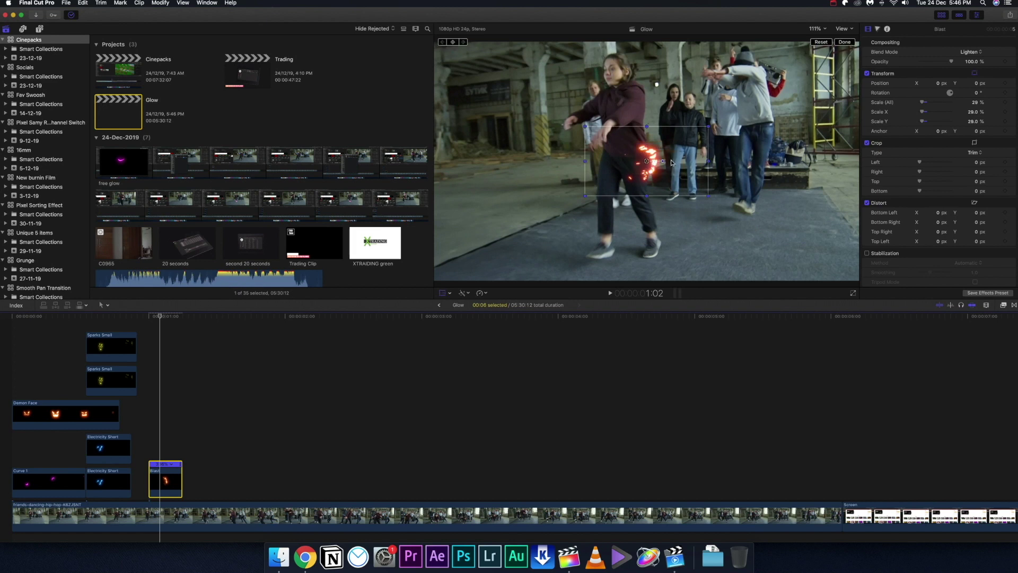
left_click_drag(663, 163, 537, 125)
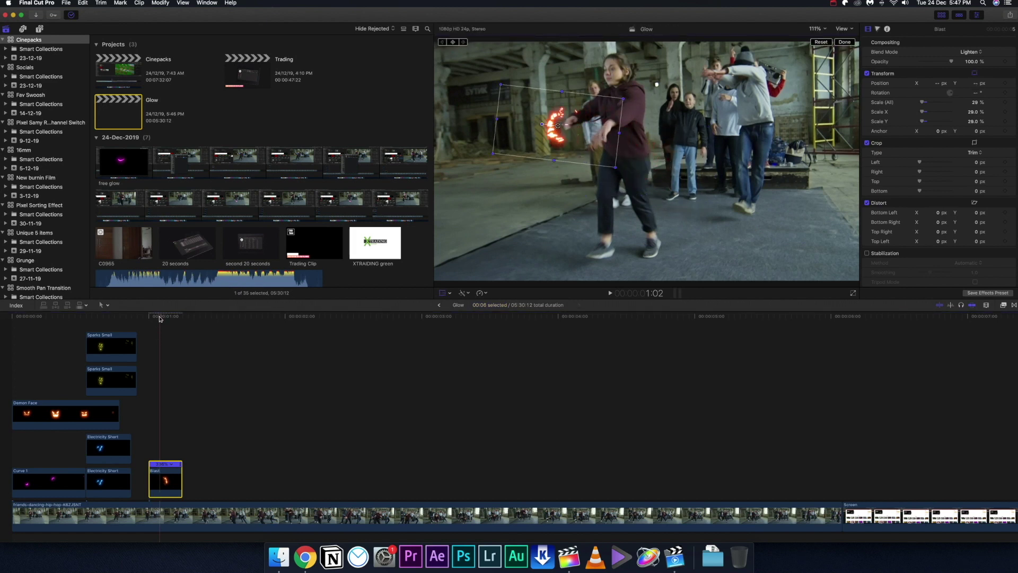
key("Left")
key("Right")
key("Left")
key("Right")
key("Left")
left_click_drag(159, 319, 156, 320)
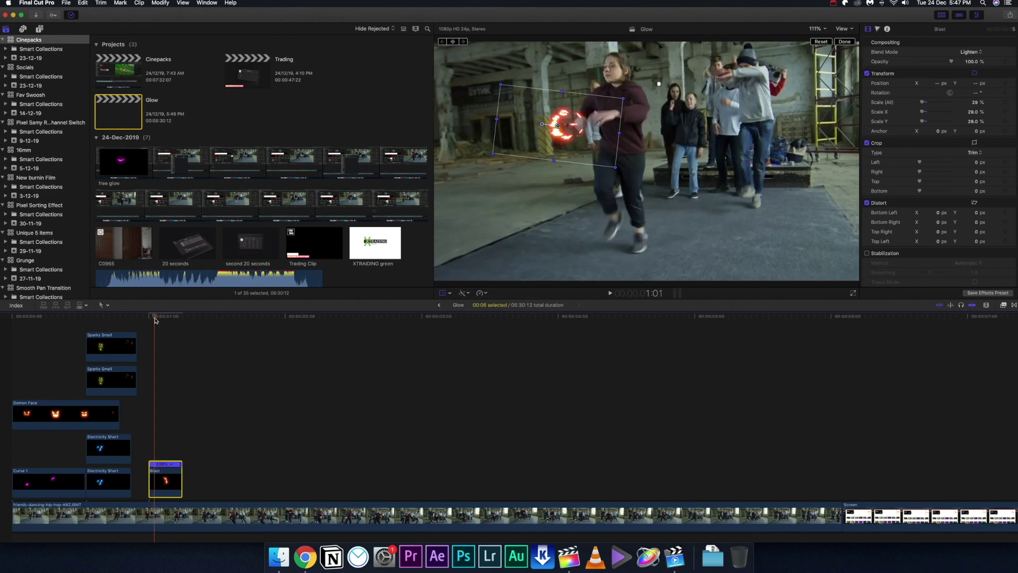
left_click_drag(569, 150, 712, 102)
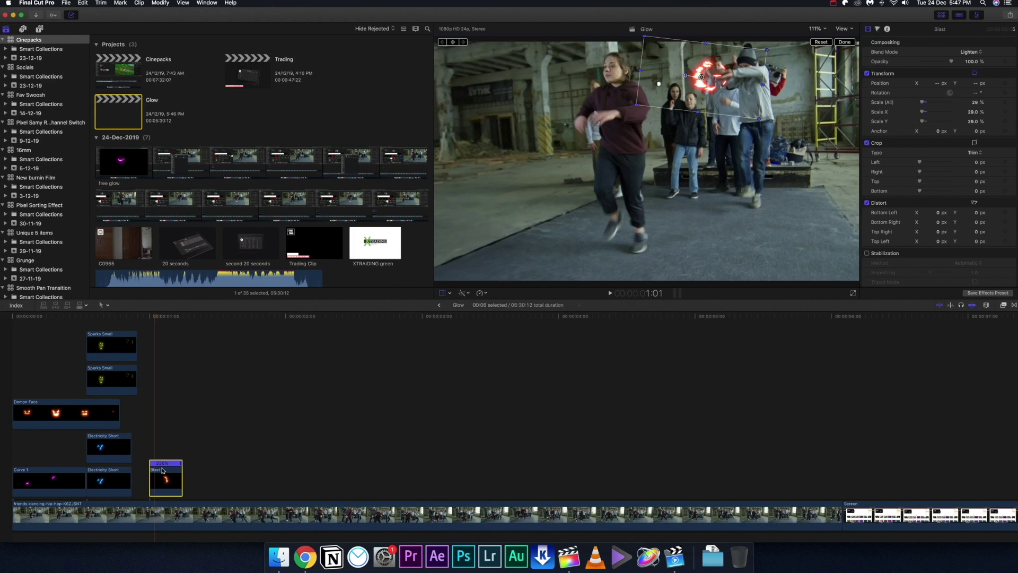
Step: Duplicate the Blast clip one track higher, starting slightly after the original, and rotate and position the copy at the front dancer's hand
left_click_drag(162, 471, 168, 451)
key("cmd+v")
key("Right")
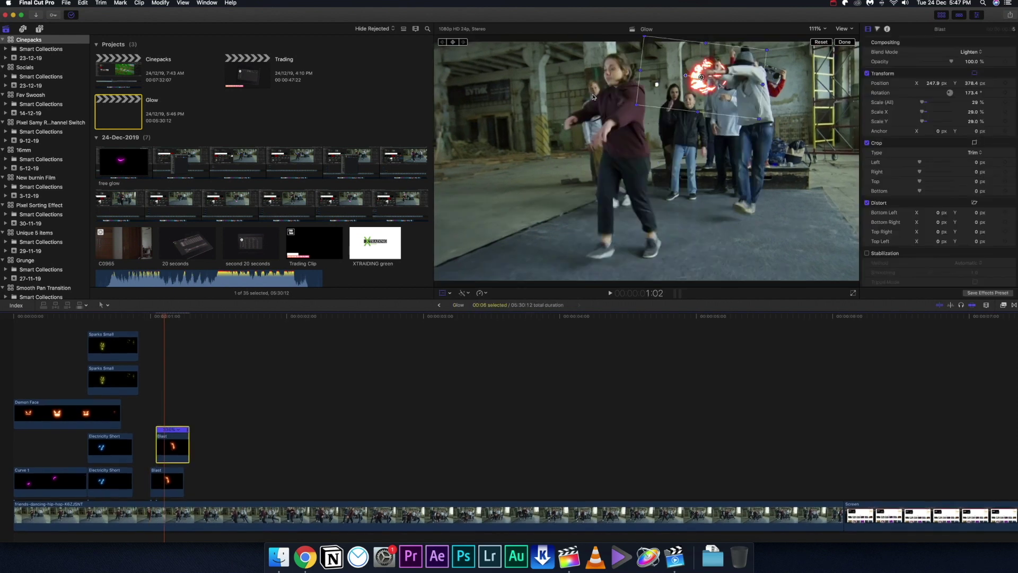
left_click_drag(723, 92, 583, 176)
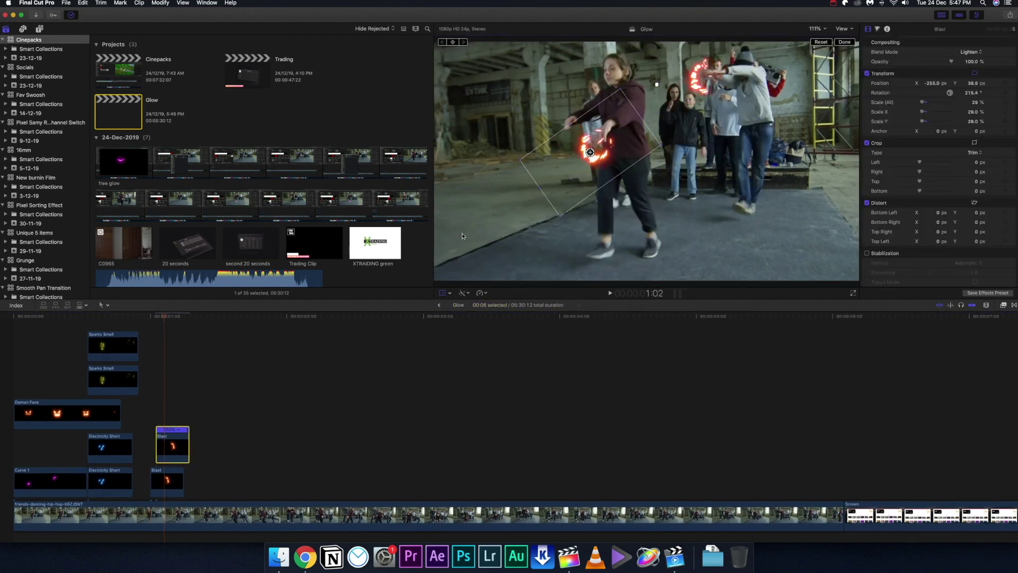
Step: Play back the section around the one-second mark to check both blasts
left_click(148, 322)
key("space")
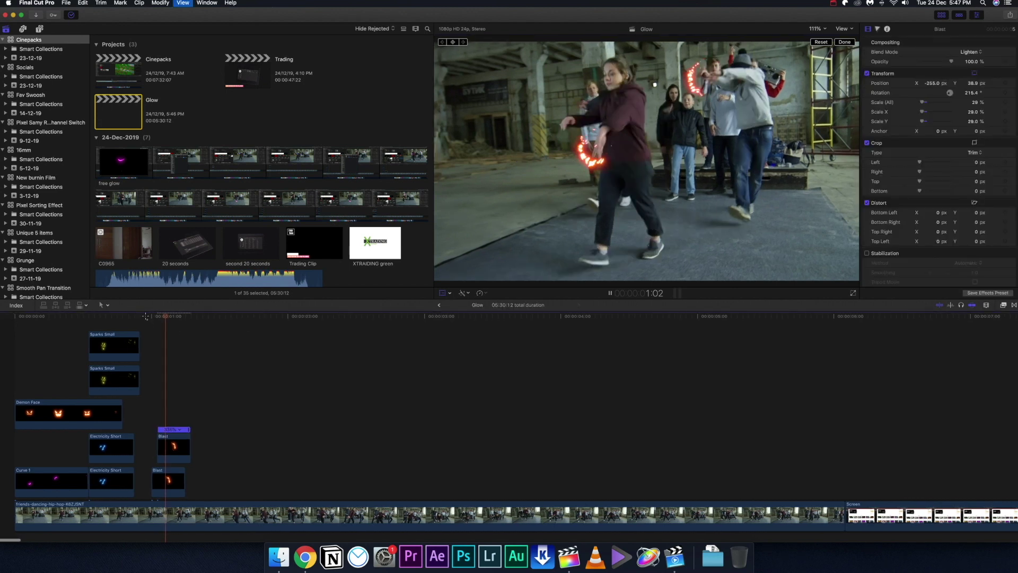
left_click(145, 318)
key("space")
left_click(151, 317)
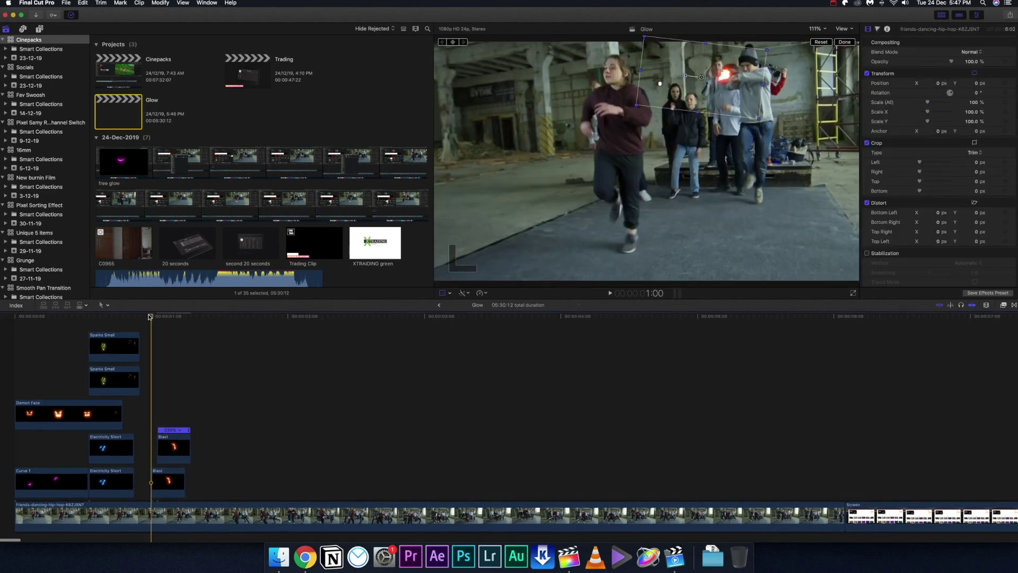
Step: Preview Chest Skeleton.mov from the Sketchy Skeleton folder and add it above the blast clips at about frame 22
mouse_move(150, 317)
left_mouse_down()
mouse_move(168, 318)
mouse_move(140, 326)
left_mouse_up()
left_click(260, 549)
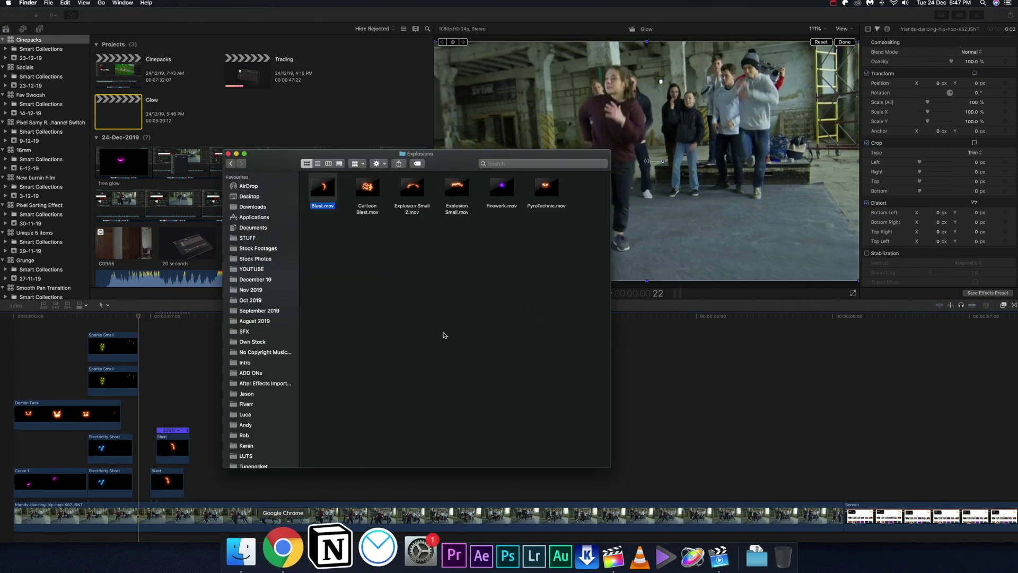
left_click(230, 164)
double_click(581, 188)
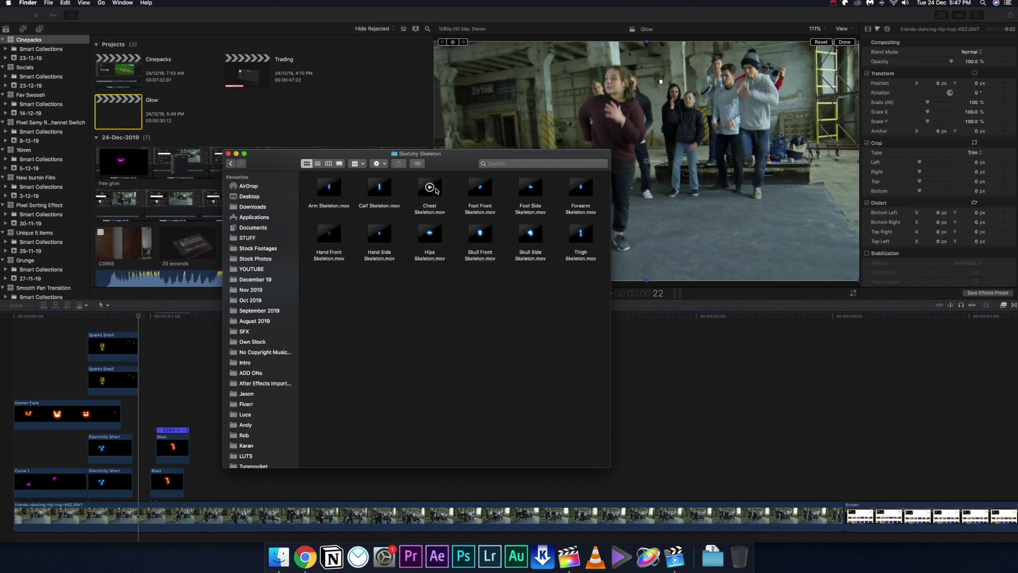
left_click(438, 188)
key("space")
key("space")
left_click_drag(431, 188, 136, 415)
Step: Retime the Chest Skeleton clip to about 185% speed
left_click(211, 400)
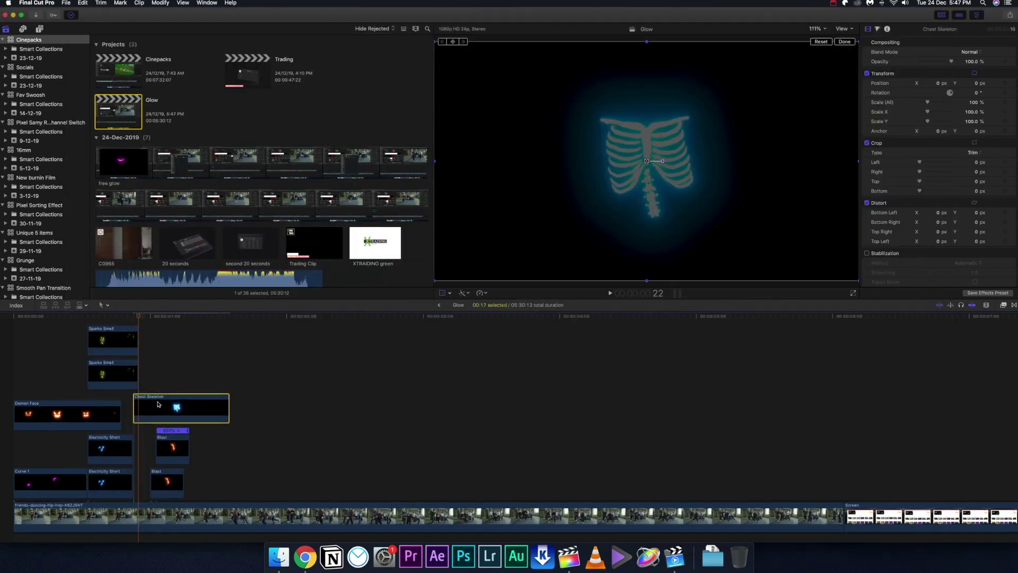
key("ctrl+alt+r")
left_click_drag(229, 390, 184, 406)
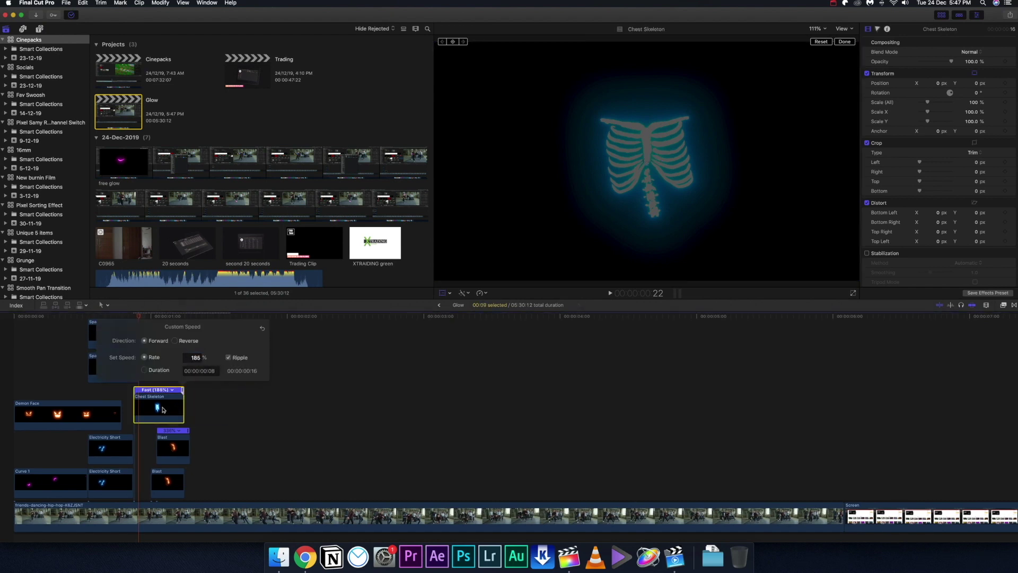
left_click(487, 150)
Step: Try the Screen blend mode on the Chest Skeleton clip, then set it to Lighten
left_click(977, 52)
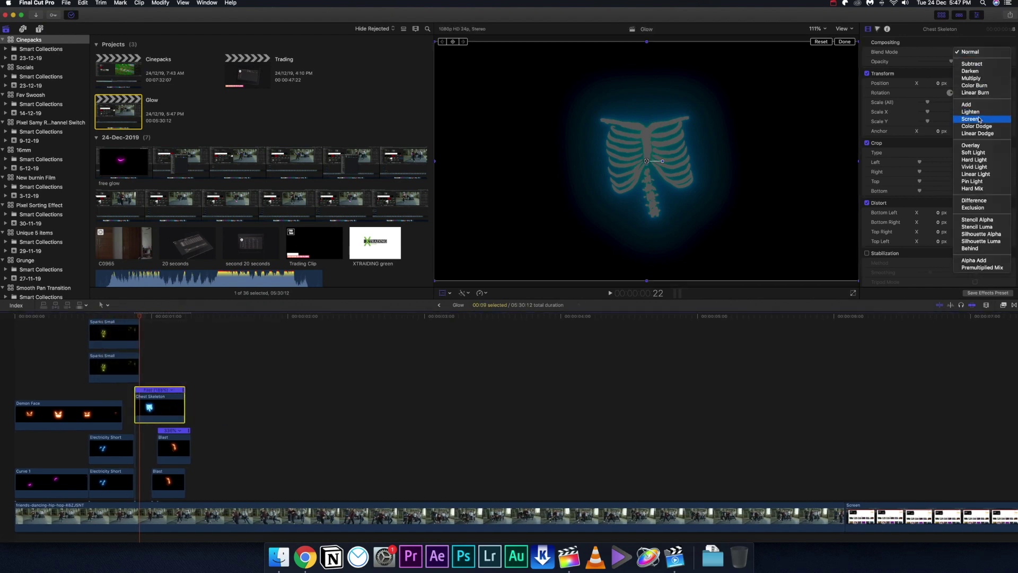
left_click(974, 130)
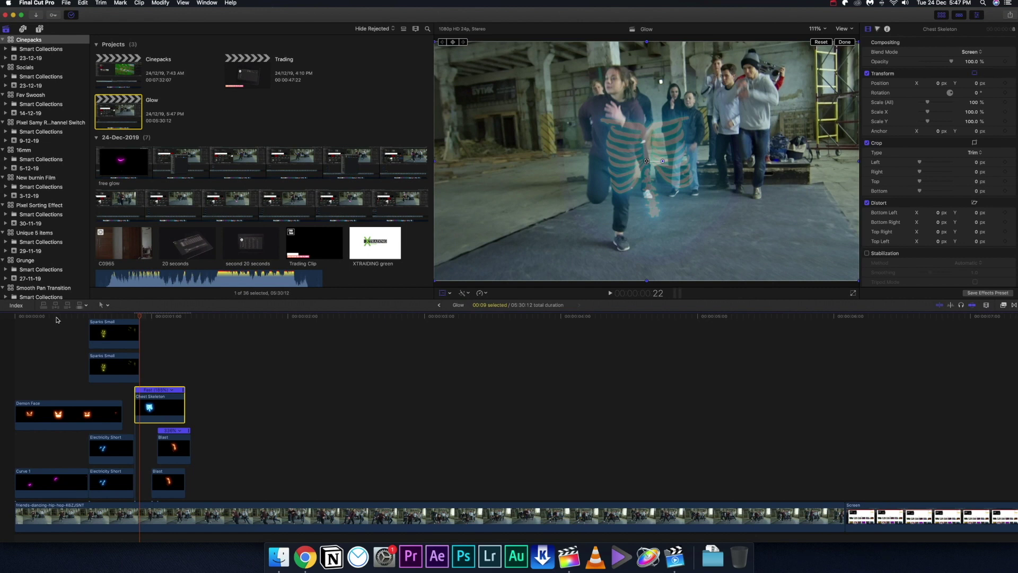
left_click(136, 316)
left_click(970, 53)
left_click(971, 44)
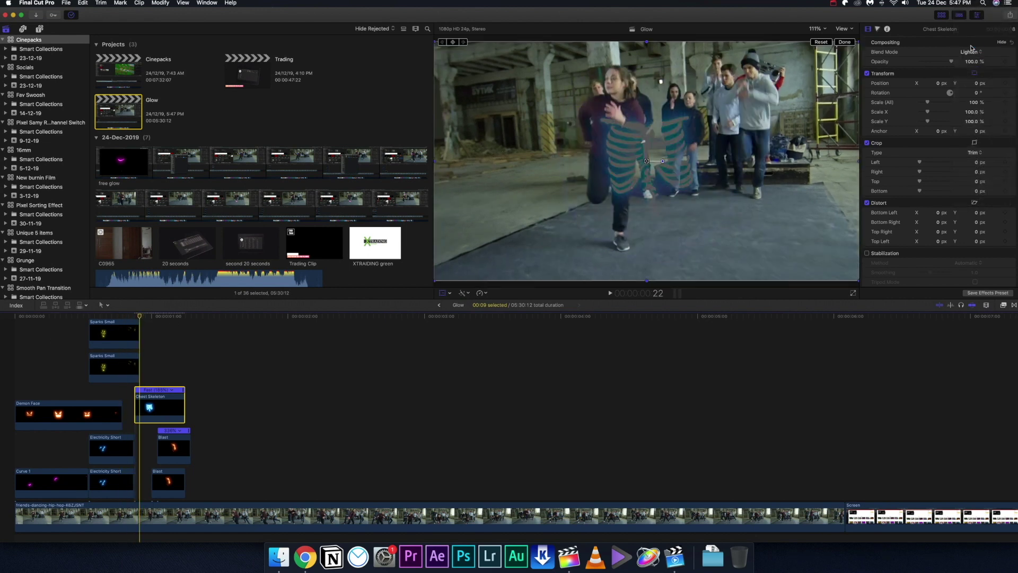
Step: Scale the Chest Skeleton clip down to 40% on a frame where the ribs glow fully
key("space")
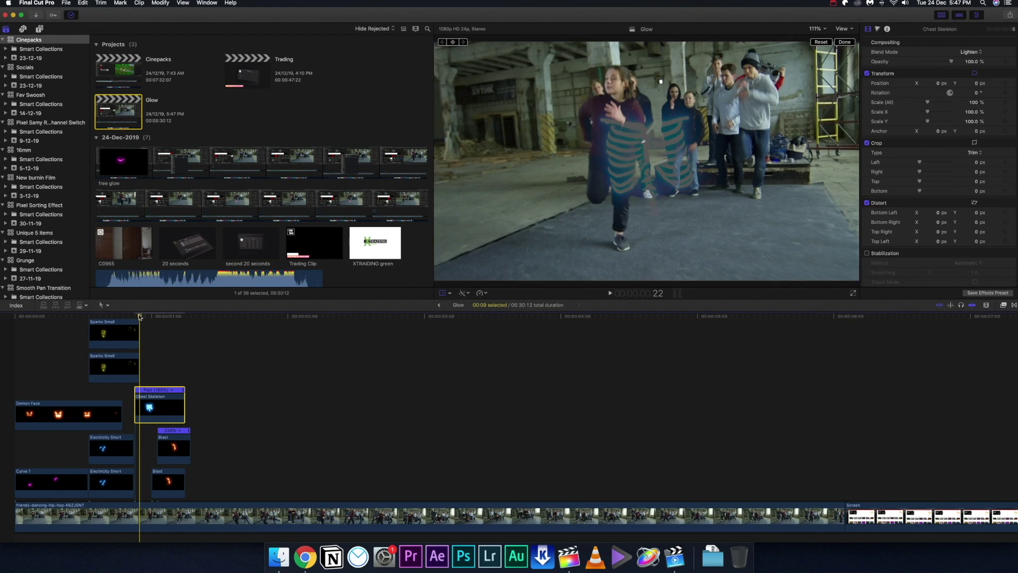
key("space")
left_click(152, 318)
left_click_drag(153, 318, 157, 317)
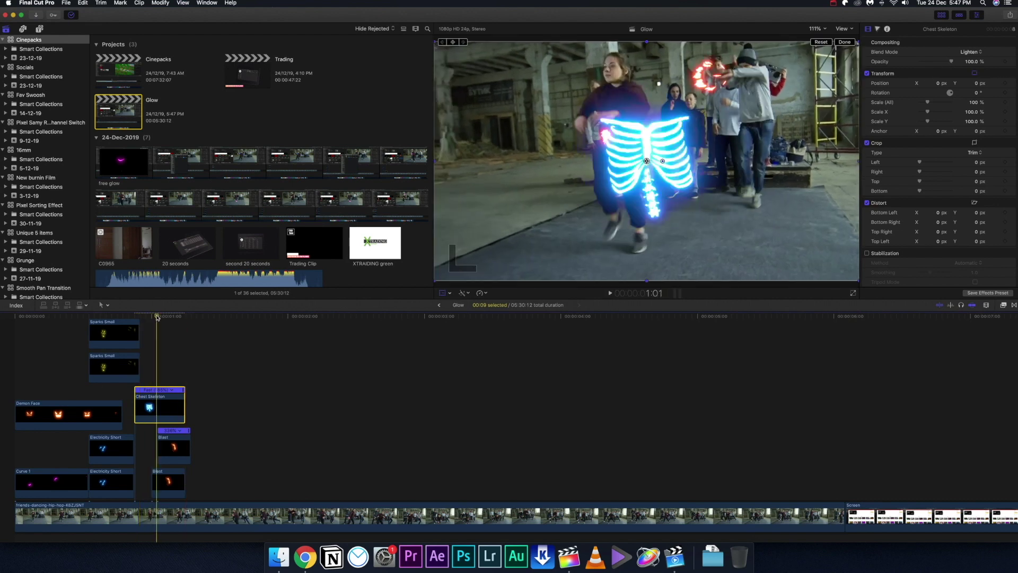
left_click_drag(928, 105, 923, 108)
Step: Retime the Chest Skeleton clip to 5 frames and move the ribs onto the chest of the dancer in the grey hoodie
left_click(144, 316)
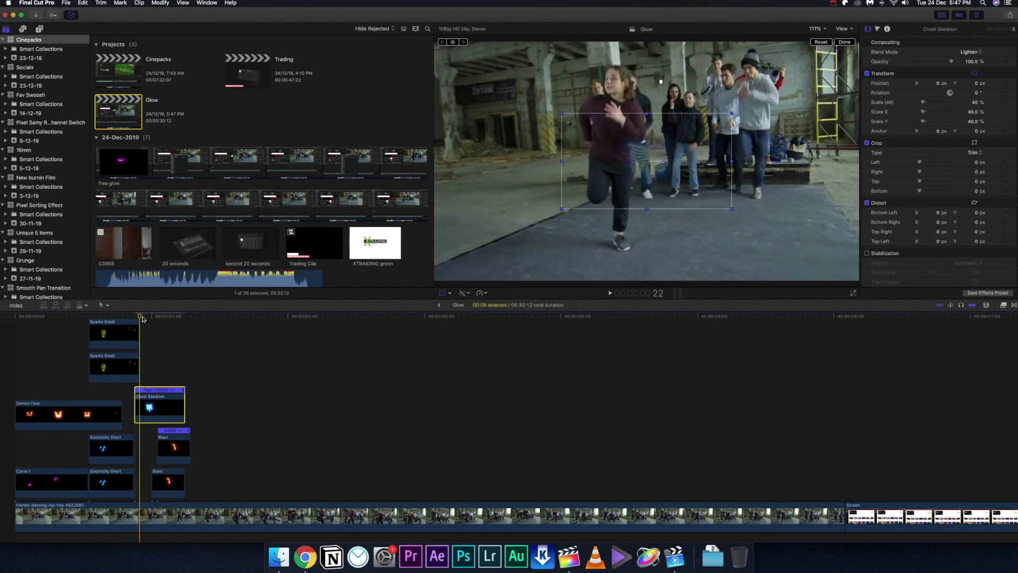
left_click(147, 316)
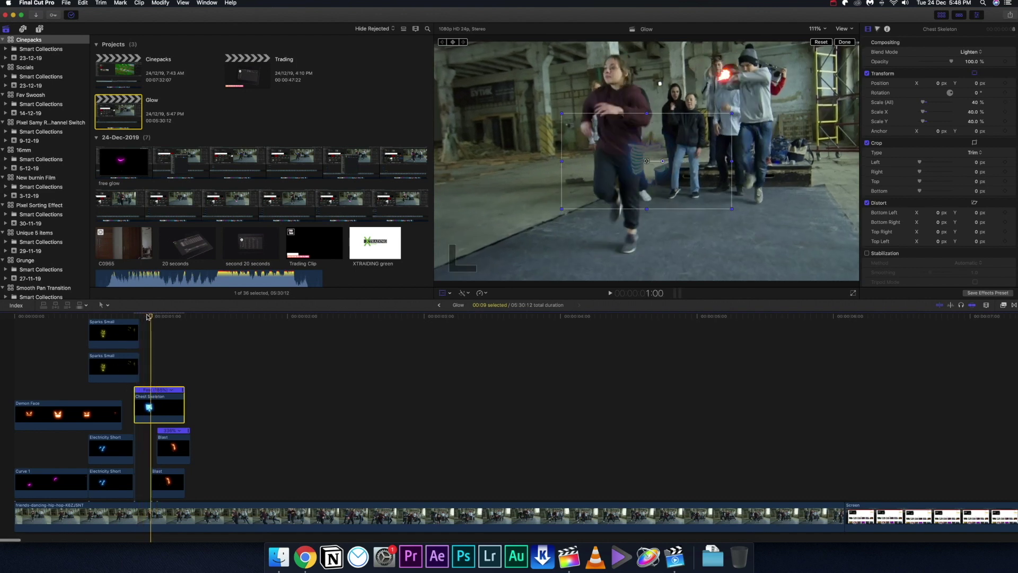
left_click(145, 316)
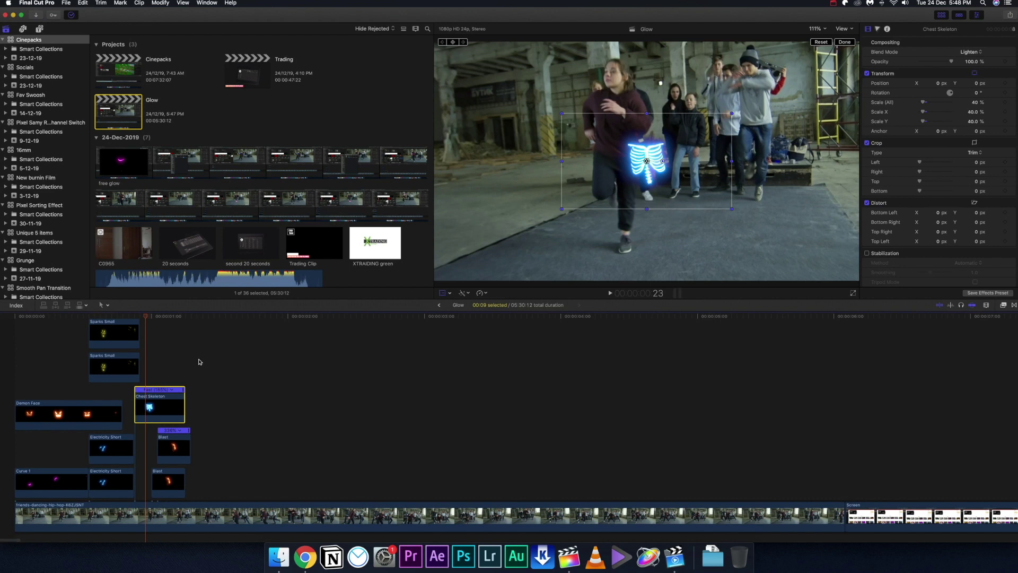
key("ctrl+alt+r")
left_click_drag(182, 391, 161, 396)
left_click(151, 405)
left_click_drag(658, 177, 764, 117)
Step: Play back from frame 19 to check the chest skeleton and the blasts together
key("space")
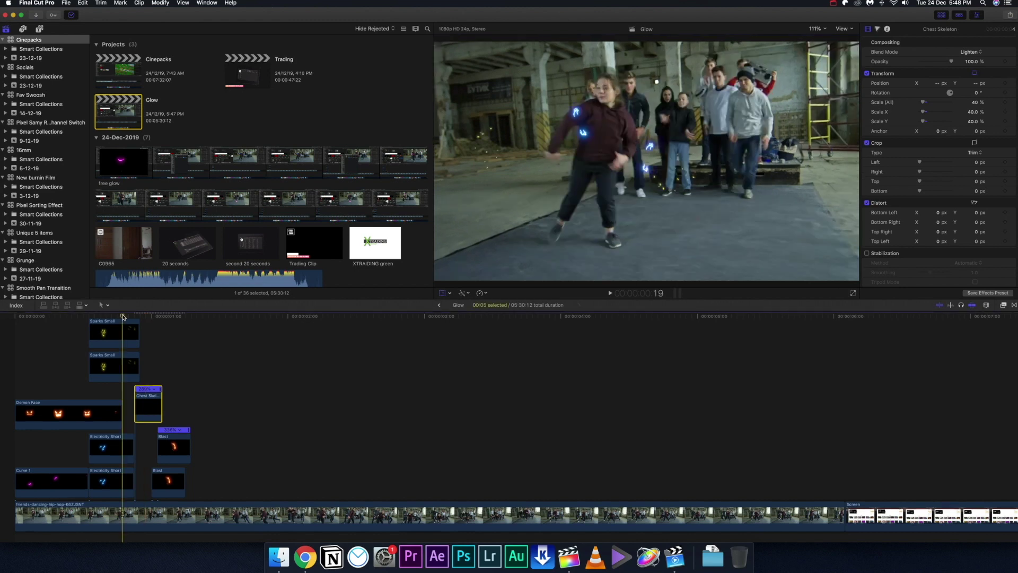
left_click(123, 317)
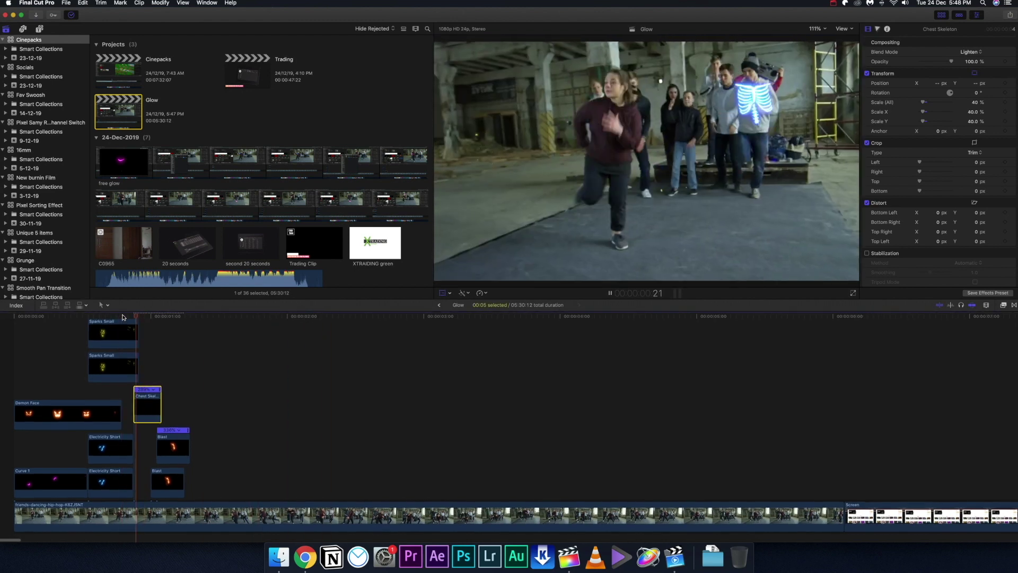
key("space")
mouse_move(166, 317)
left_mouse_down()
mouse_move(180, 317)
mouse_move(168, 317)
left_mouse_up()
Step: Open the pack's Accents folder and preview Lightning Strike.mov and Loop Beam Electric.mov
left_click(281, 552)
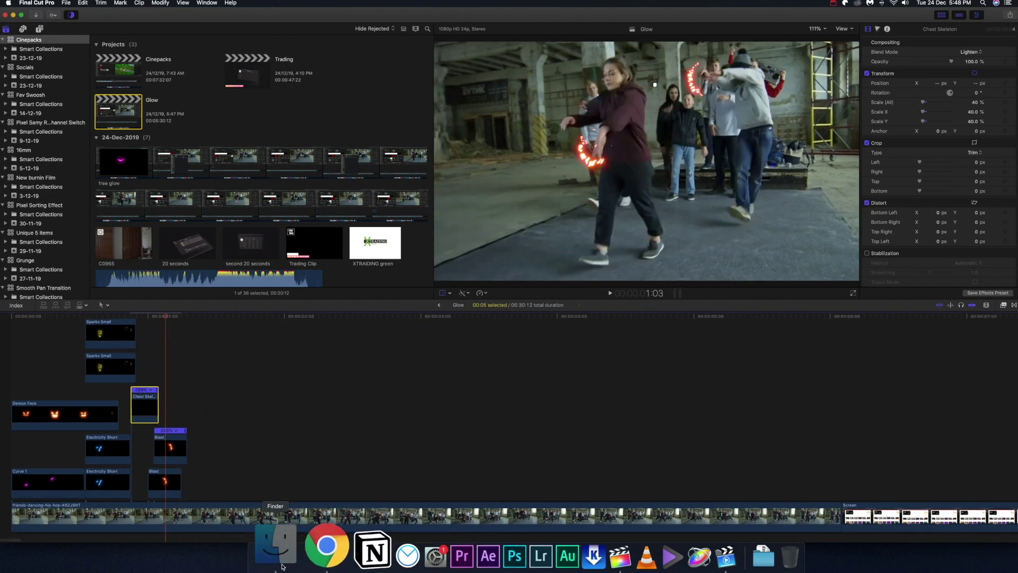
left_click(231, 165)
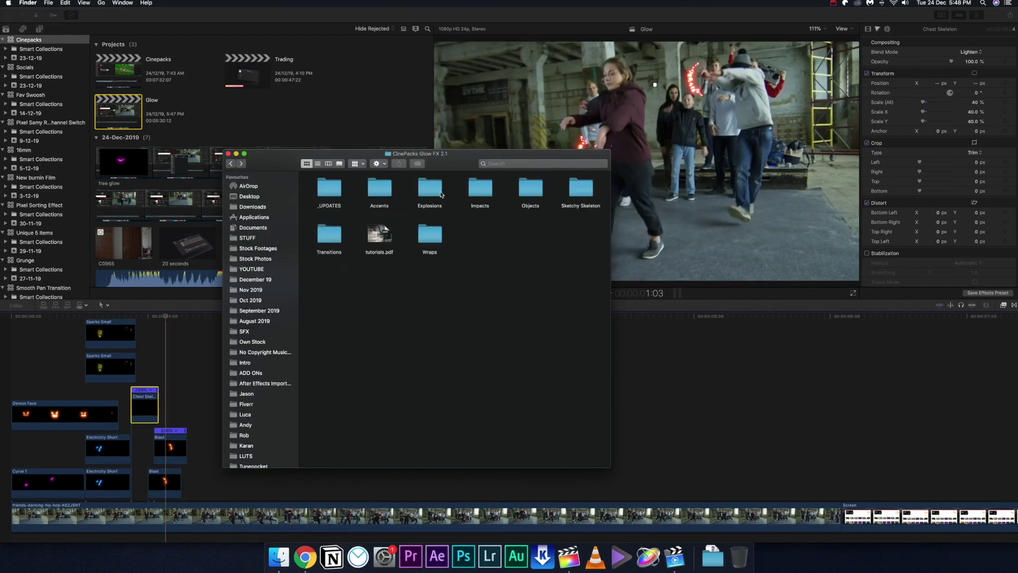
double_click(387, 189)
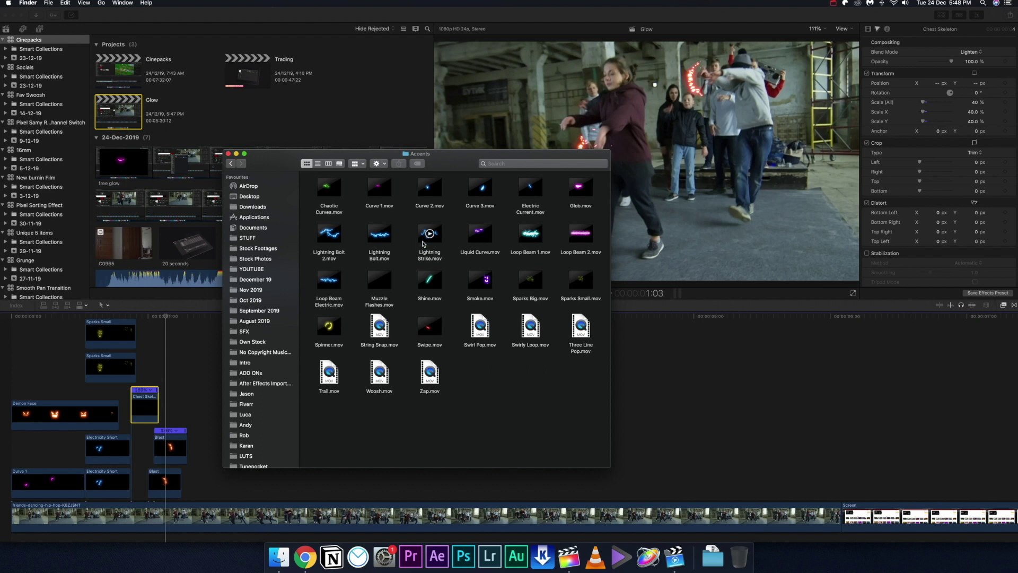
key("space")
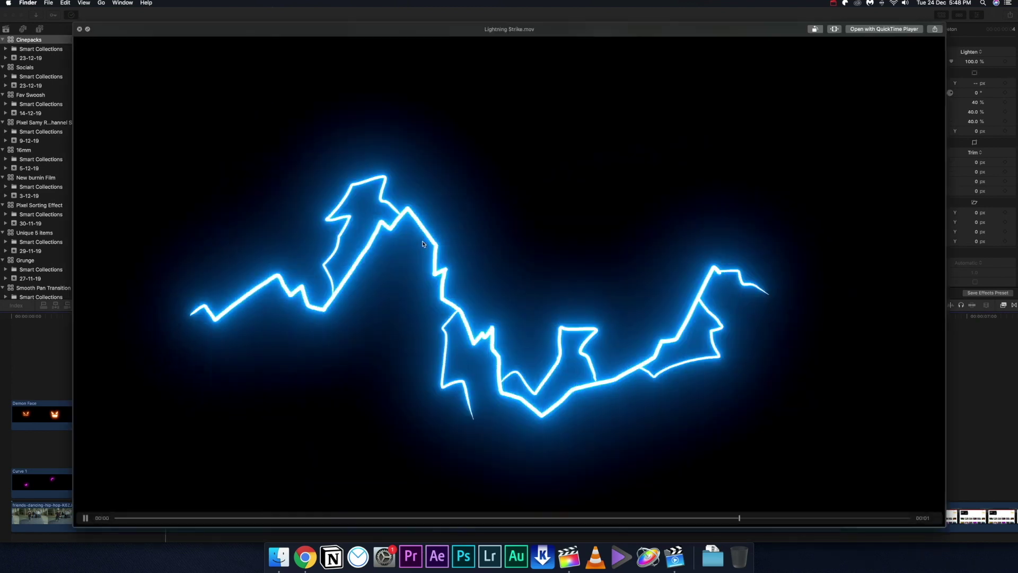
key("space")
left_click(339, 283)
key("space")
key("space")
Step: Add String Snap.mov to the timeline, place it right after the Chest Skeleton clip, and retime it to 4 frames
key("Right")
key("Down")
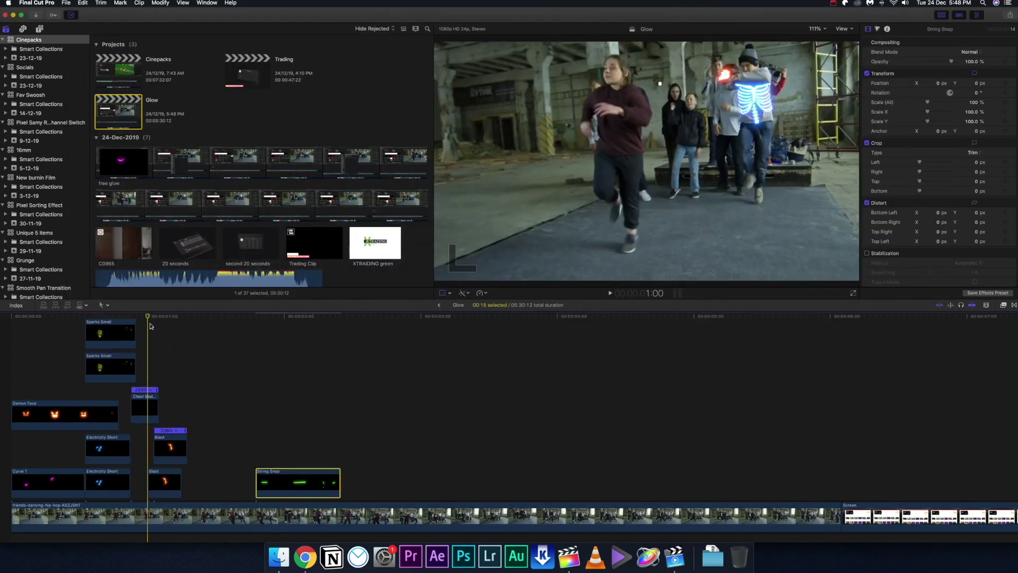
mouse_move(150, 325)
left_mouse_down()
mouse_move(96, 327)
mouse_move(158, 327)
left_mouse_up()
left_click_drag(303, 490, 207, 398)
key("ctrl+alt+r")
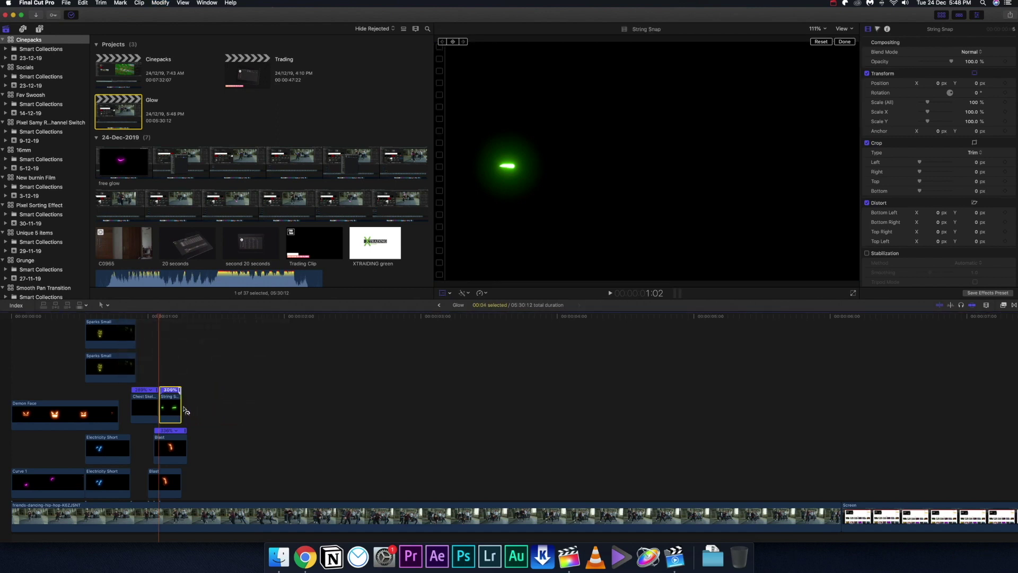
Step: Set the String Snap clip's blend mode to Lighten and place it over the front dancer's upper body, rotated and scaled to 23%
left_click(971, 52)
left_click(975, 111)
left_click_drag(927, 101, 919, 108)
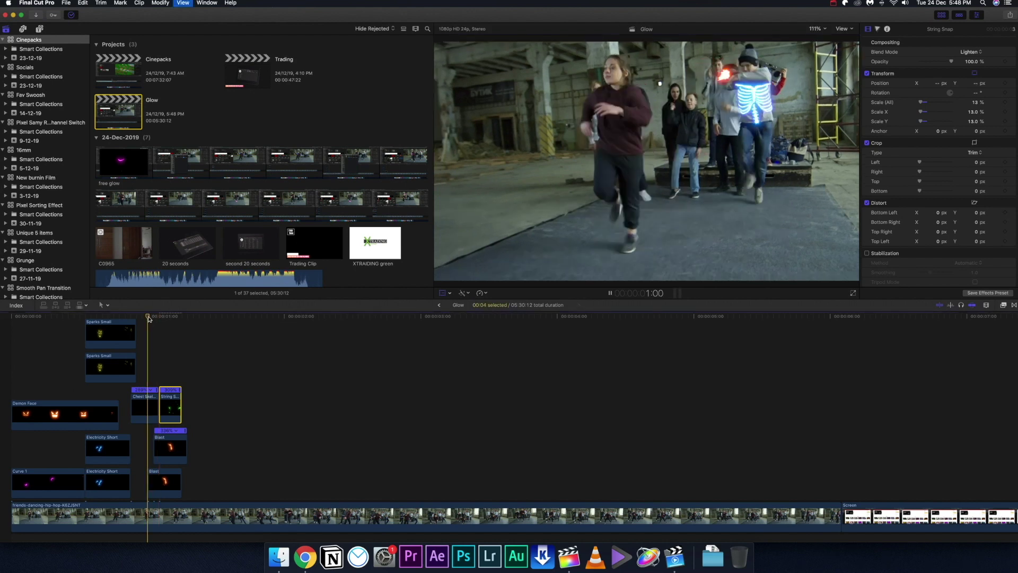
left_click(168, 318)
left_click_drag(921, 104, 923, 105)
key("space")
key("space")
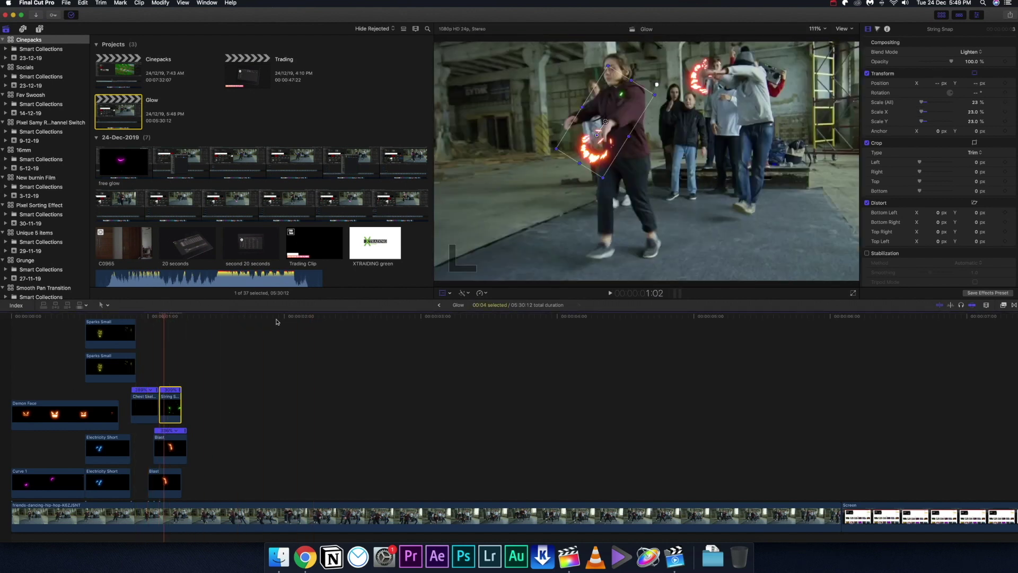
Step: Preview Loop Beam 1.mov, Swirl Pop.mov, Swirly Loop.mov and Three Line Pop.mov in the Accents folder
left_click(279, 556)
left_click(527, 234)
key("space")
key("space")
left_click(472, 330)
key("space")
key("space")
left_click(522, 331)
key("space")
key("space")
left_click(578, 328)
key("space")
key("space")
Step: Add Three Line Pop.mov on the track above the Chest Skeleton and String Snap clips, starting at about the one-second mark
left_click_drag(579, 327, 168, 364)
left_click_drag(141, 319, 161, 309)
left_click_drag(168, 370, 151, 370)
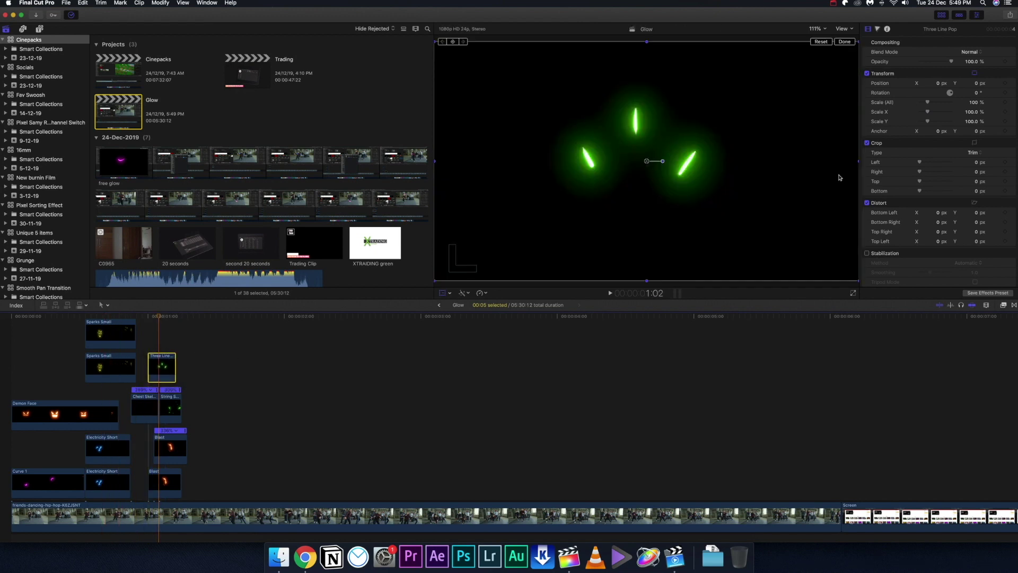
Step: Scale the Three Line Pop clip to 25% and set its blend mode to Screen
left_click_drag(927, 102, 921, 102)
left_click(970, 52)
left_click(970, 120)
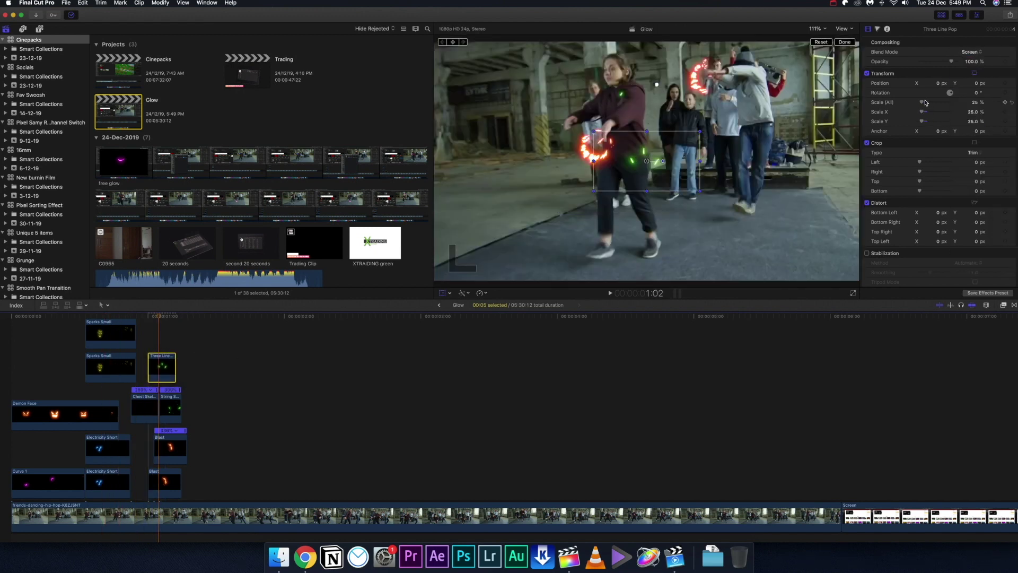
Step: Position the Three Line Pop effect at the front dancer's foot and shift its clip slightly later in the timeline
left_click_drag(648, 173, 604, 270)
left_click_drag(160, 367, 168, 367)
left_click(145, 318)
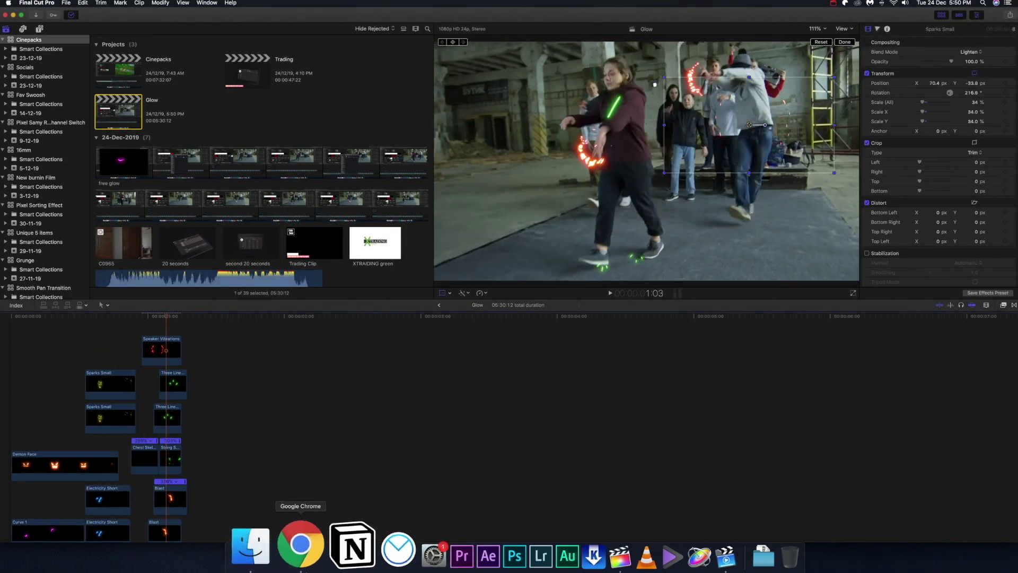
Step: Preview Bat Transition.mov in the Objects folder and add it on a new top track just before the one-second mark
left_click(279, 556)
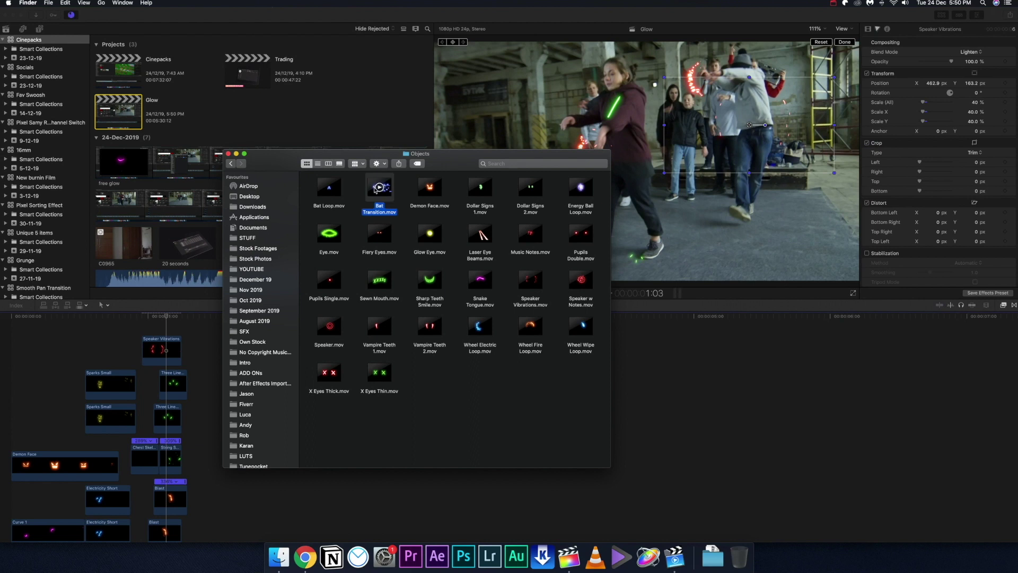
key("space")
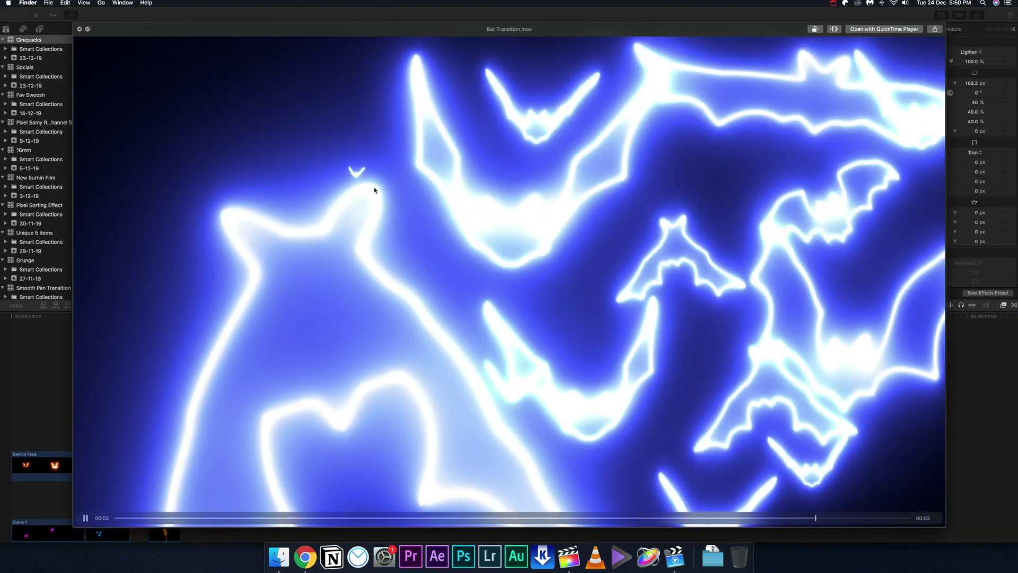
key("space")
left_click_drag(374, 190, 131, 337)
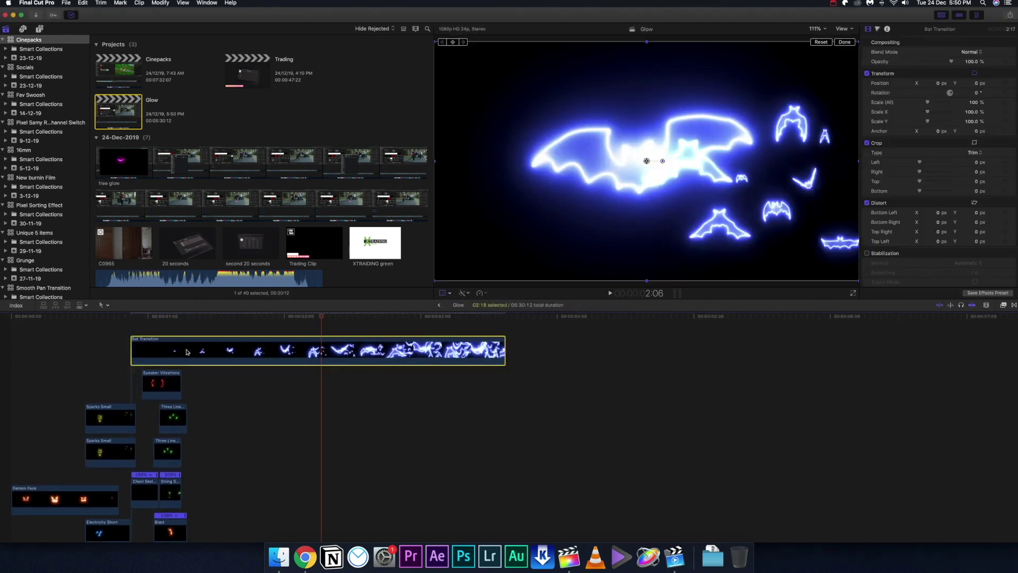
Step: Speed up the Bat Transition clip to about 18 frames, set its blend mode to Screen and play back the result
key("ctrl+alt+r")
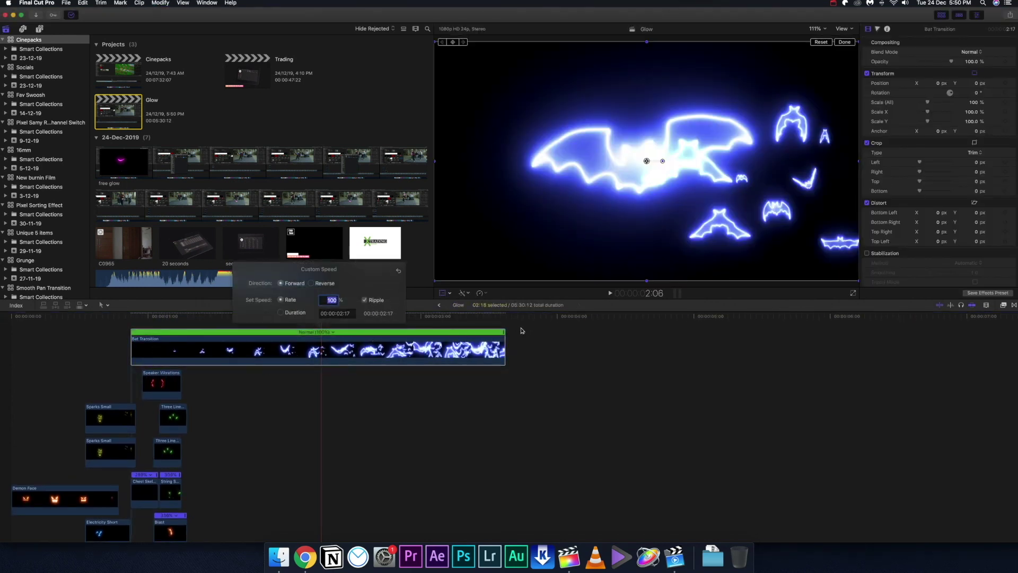
left_click_drag(503, 334, 237, 346)
left_click(199, 323)
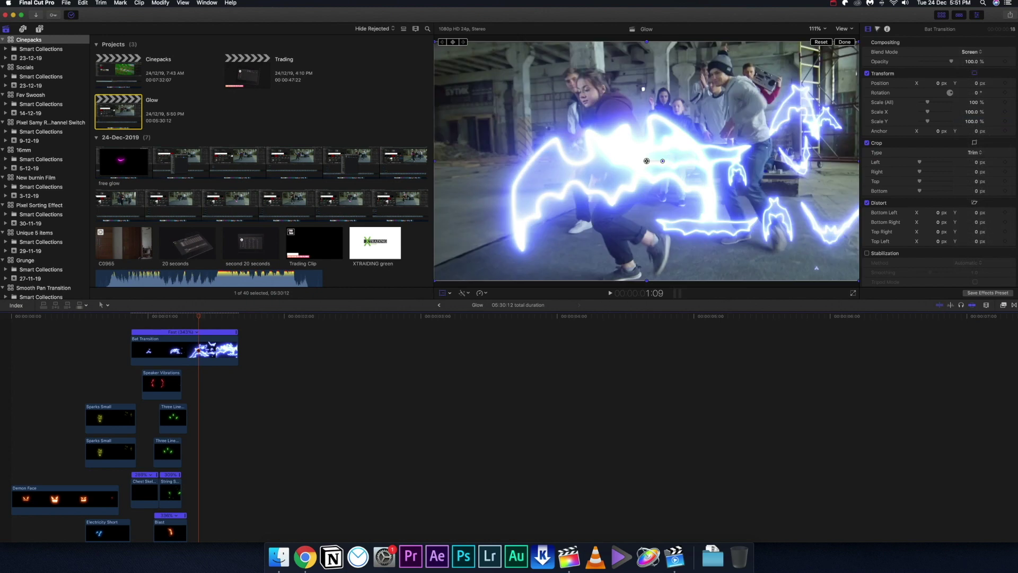
left_click(112, 318)
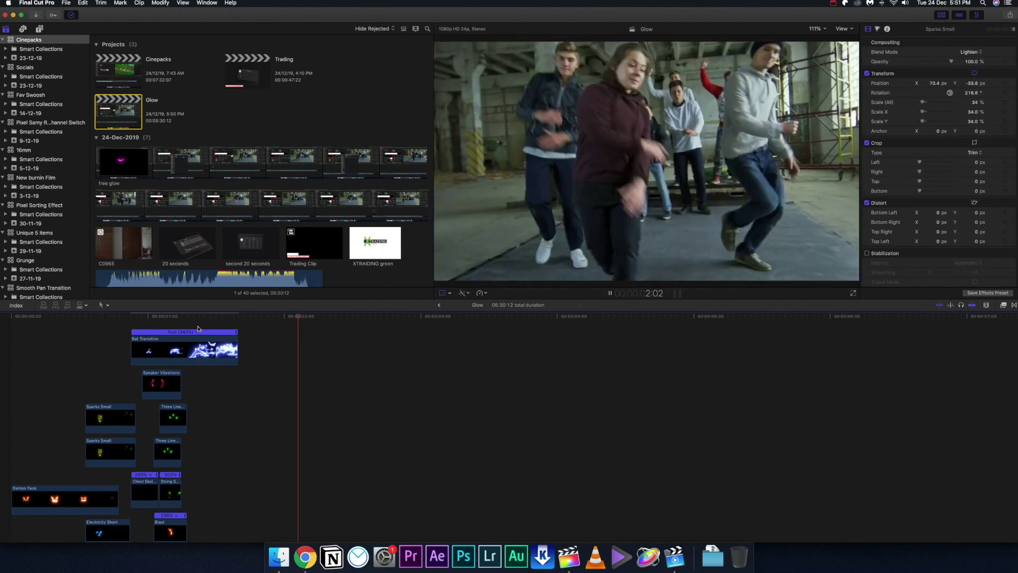
left_click(228, 316)
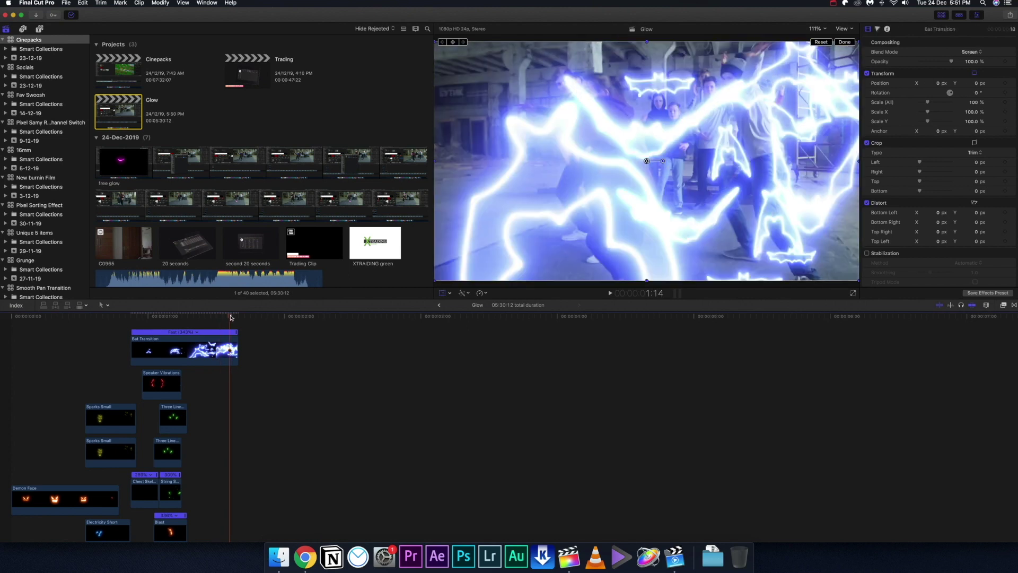
Step: Preview object clips in the Objects folder, including Sewn Mouth, Snake Tongue, Wheel Fire Loop, Vampire Teeth 2, X Eyes Thin and Wheel Electric Loop
left_click(278, 556)
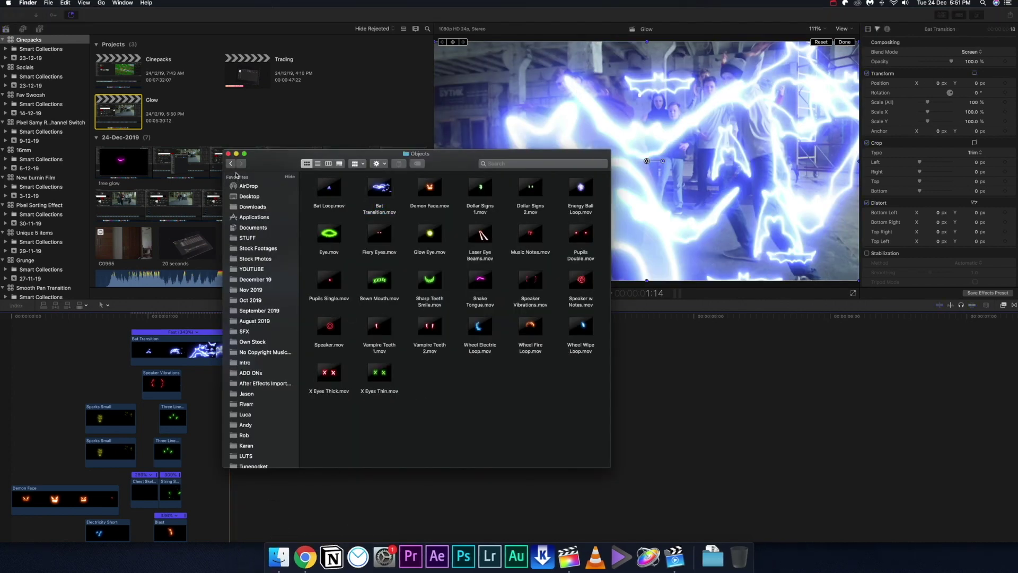
key("space")
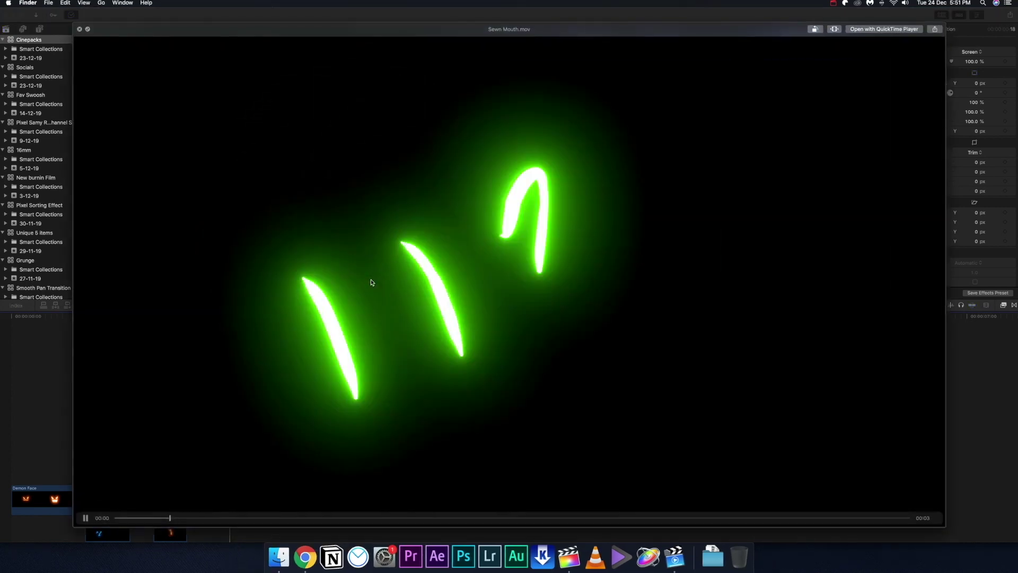
key("Right")
key("Right")
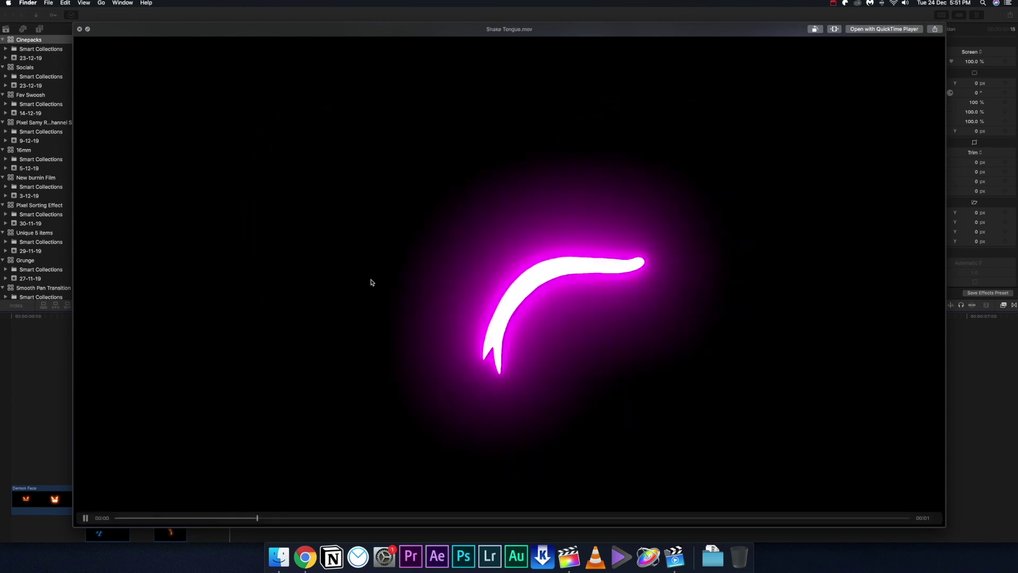
key("Right")
key("Right")
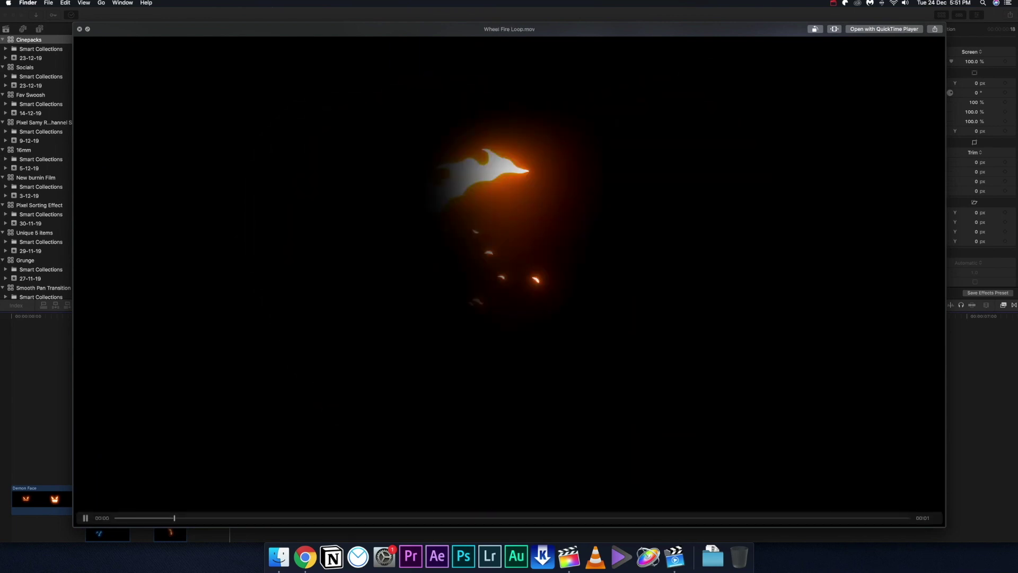
key("Right")
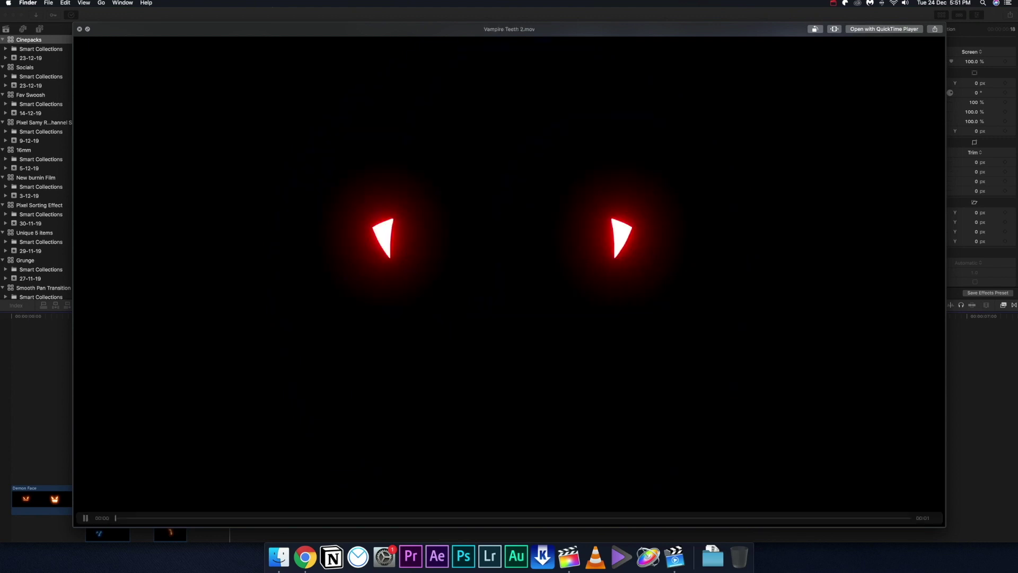
key("Right")
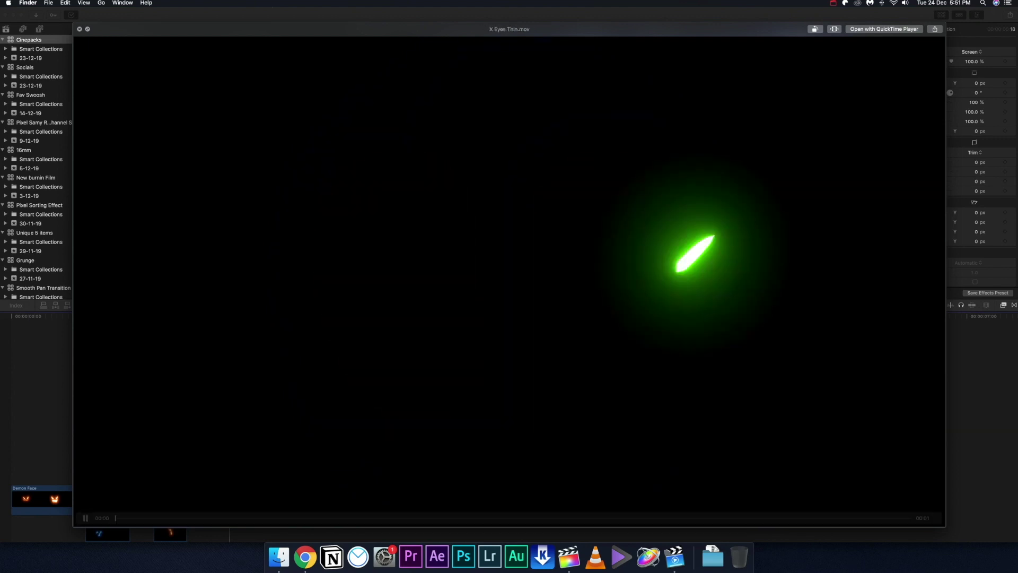
key("Right")
key("Right")
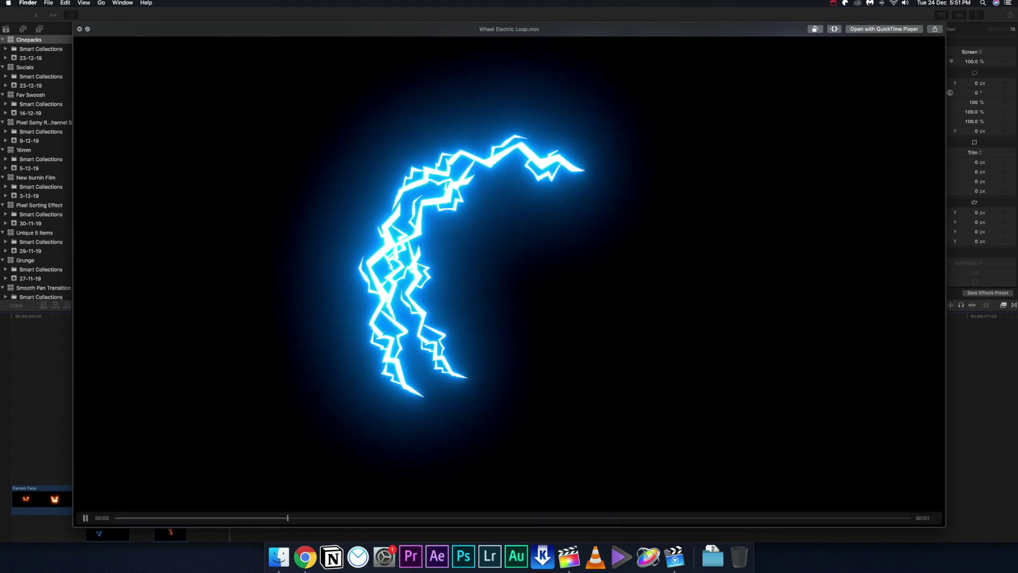
key("space")
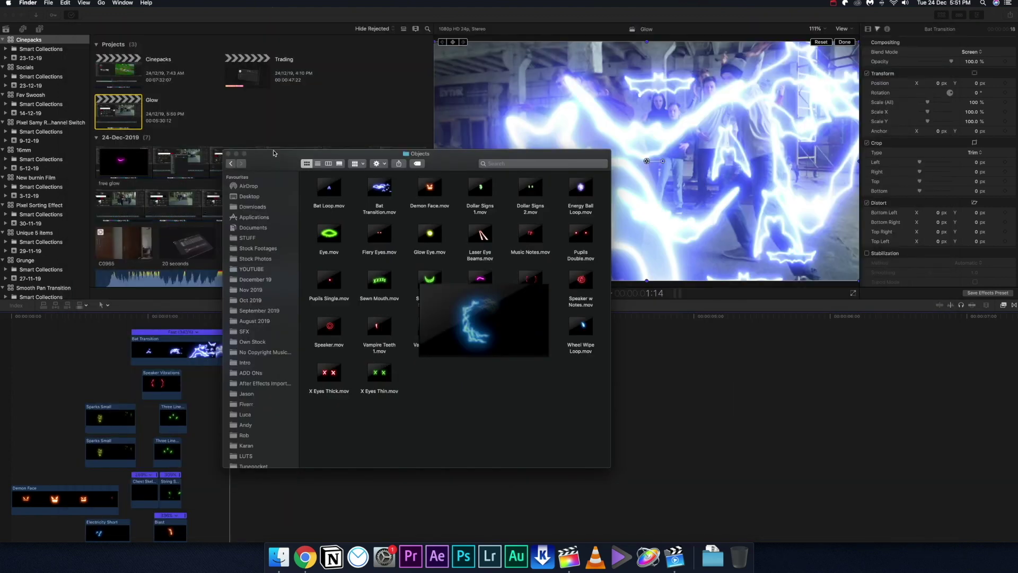
Step: Open the Sketchy Skeleton folder and preview its bone clips, starting with Thigh Skeleton.mov
left_click(231, 163)
double_click(585, 190)
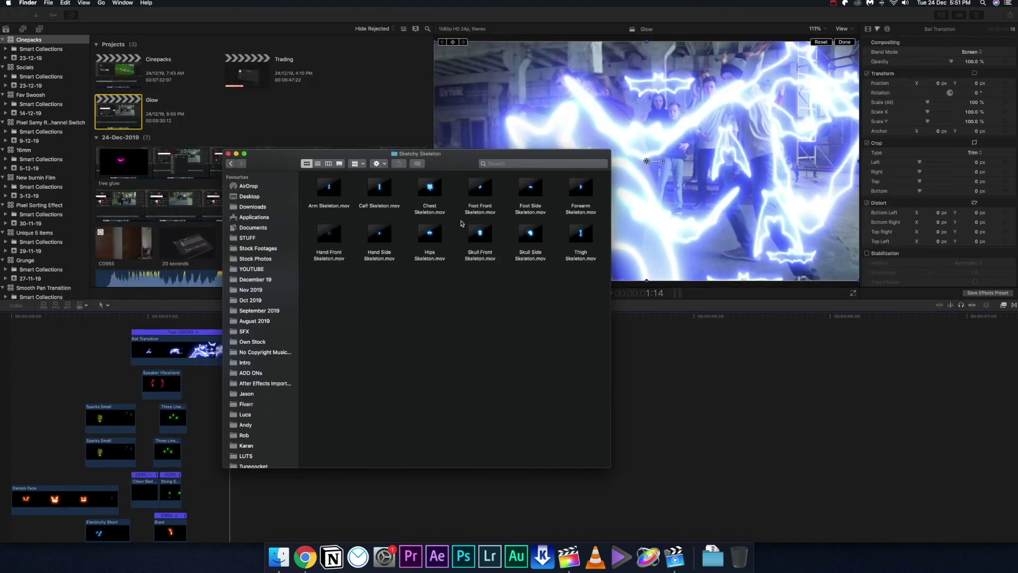
key("space")
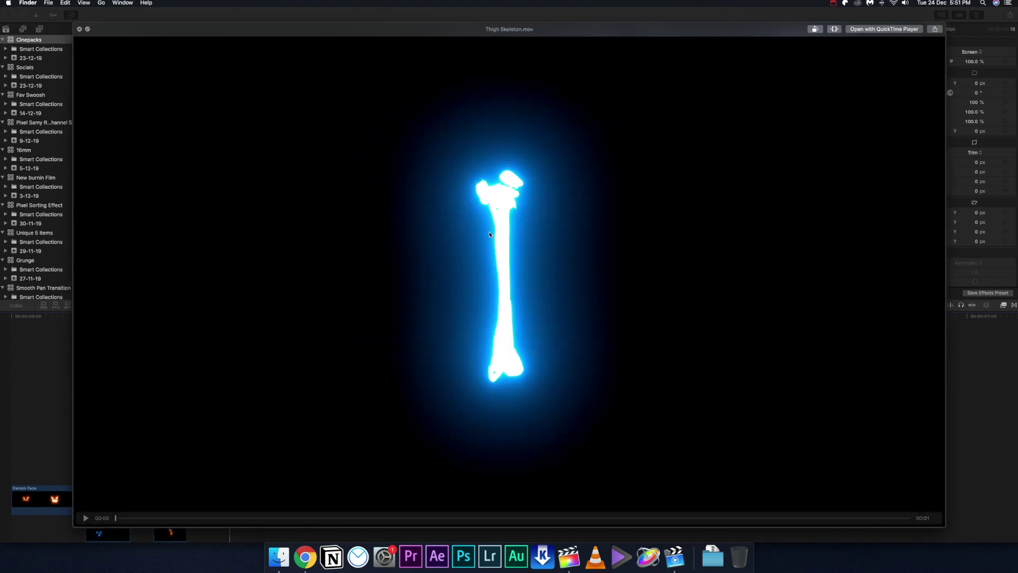
key("Left")
key("Left")
key("Up")
key("space")
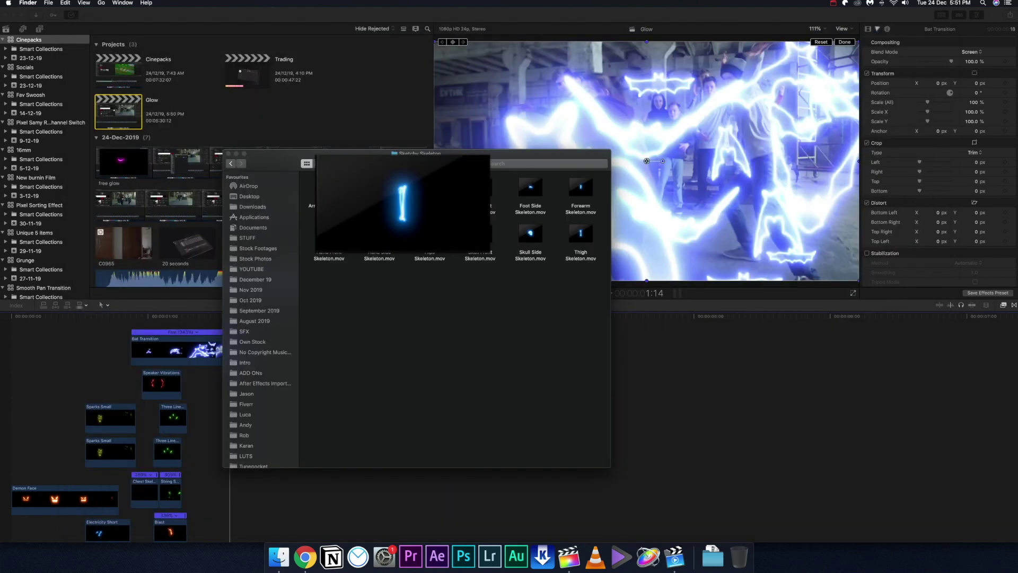
Step: Open the Transitions folder and preview Light Speed.mov
left_click(230, 163)
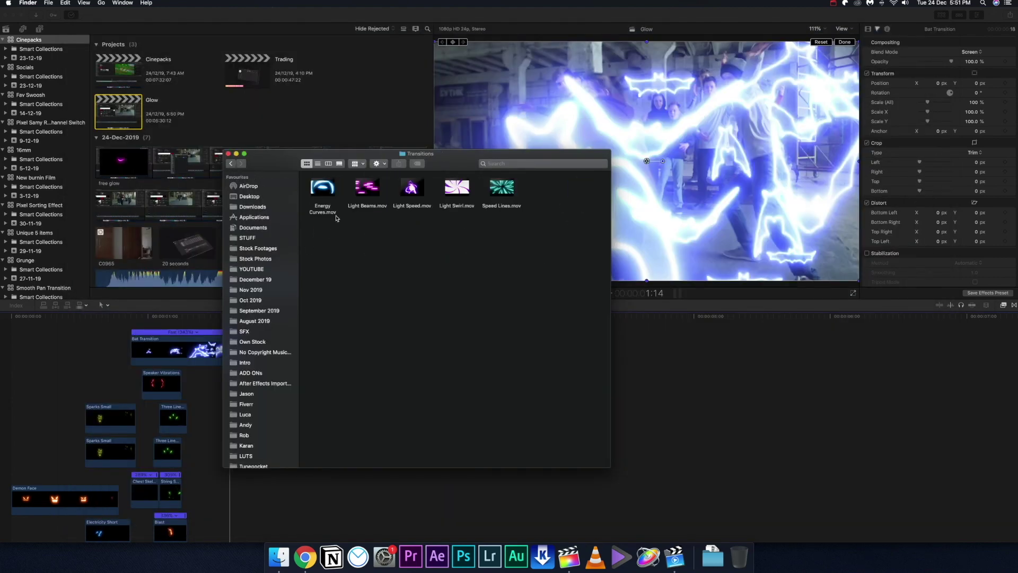
left_click(412, 188)
key("space")
key("space")
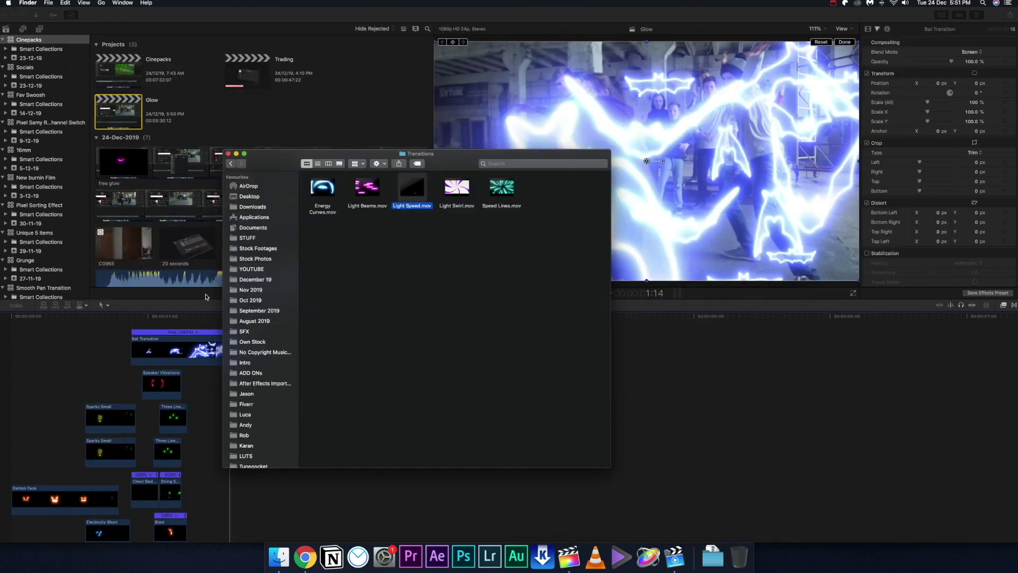
Step: Add Light Speed.mov above the Bat Transition clip at about 1:07, blend it over the footage and play it back
left_click(195, 320)
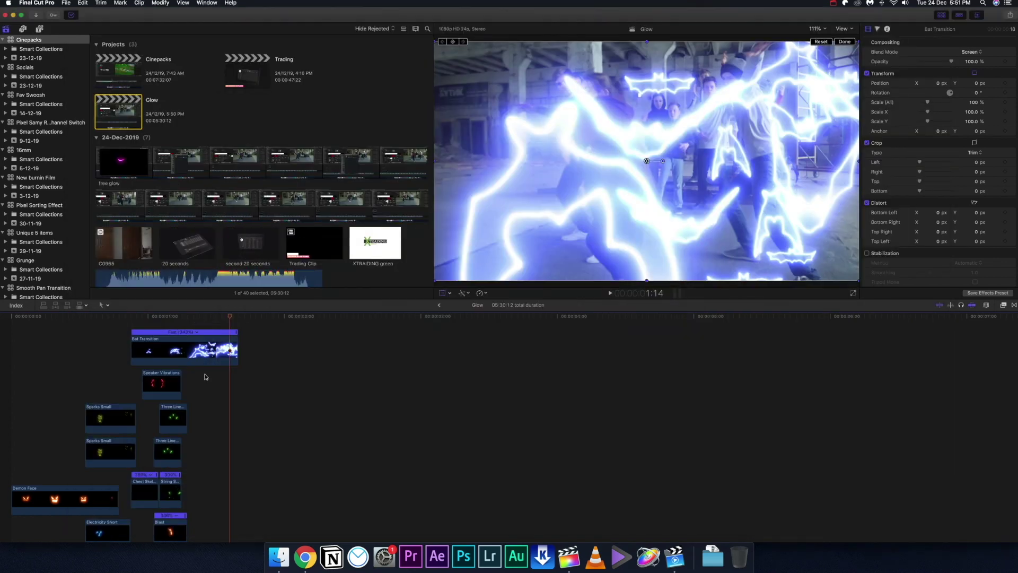
left_click(305, 556)
left_click(278, 555)
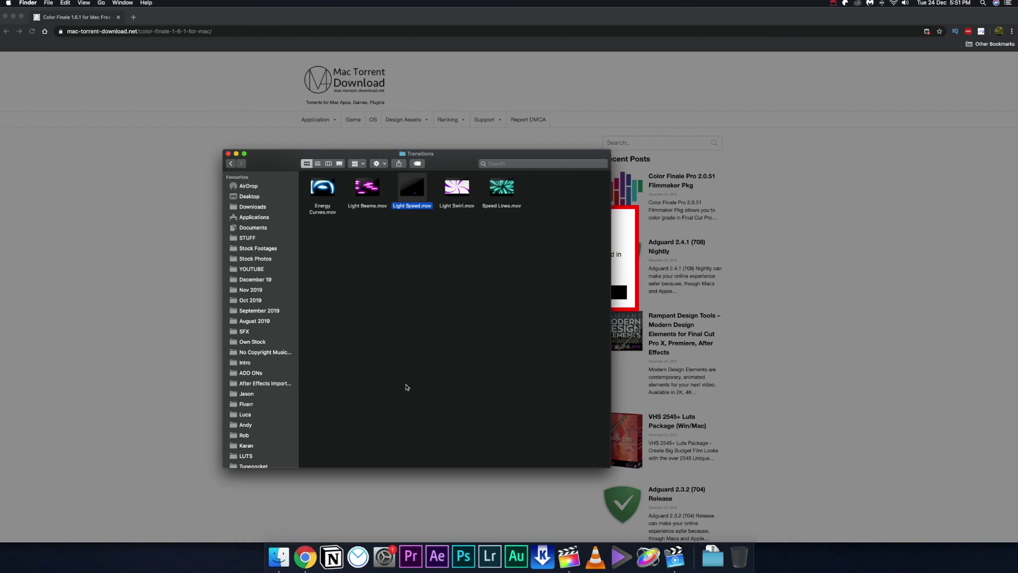
left_click(569, 555)
left_click(278, 555)
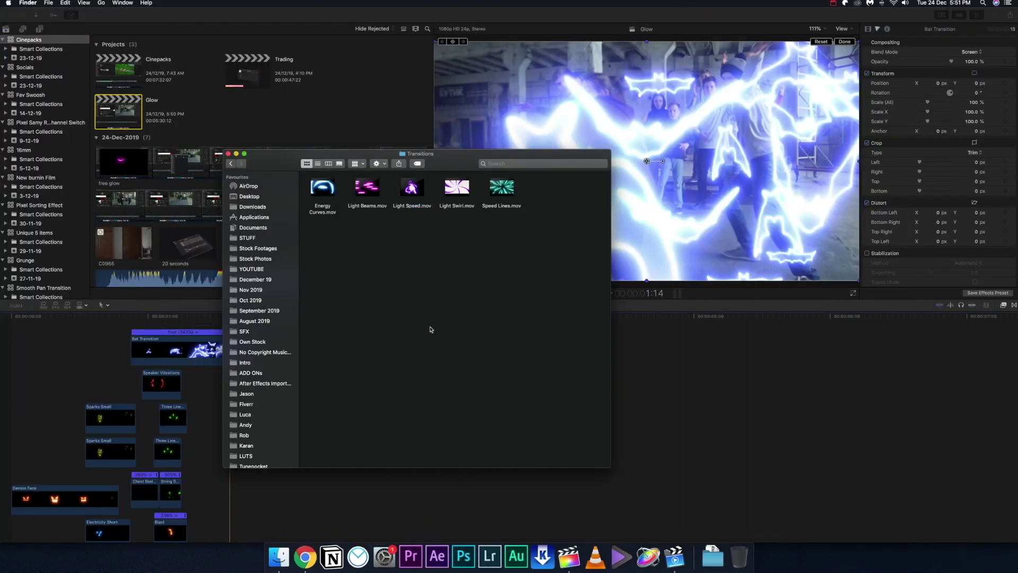
left_click_drag(182, 326, 186, 329)
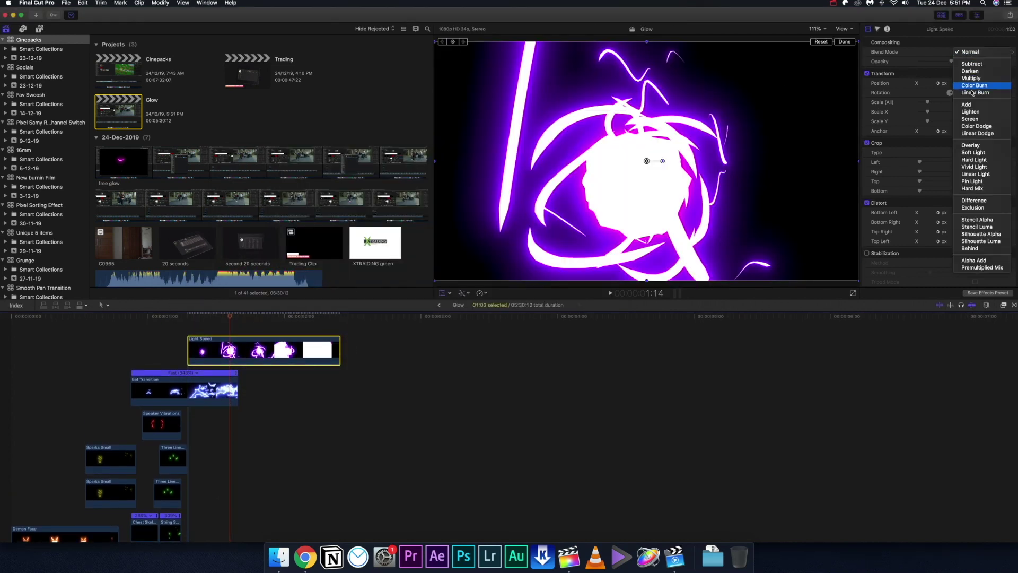
left_click(179, 317)
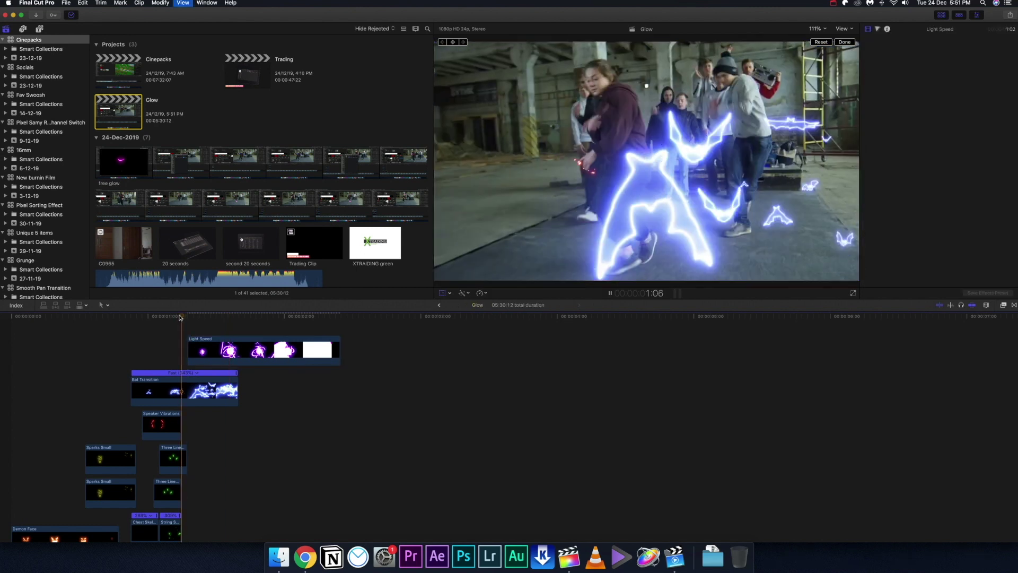
left_click(199, 319)
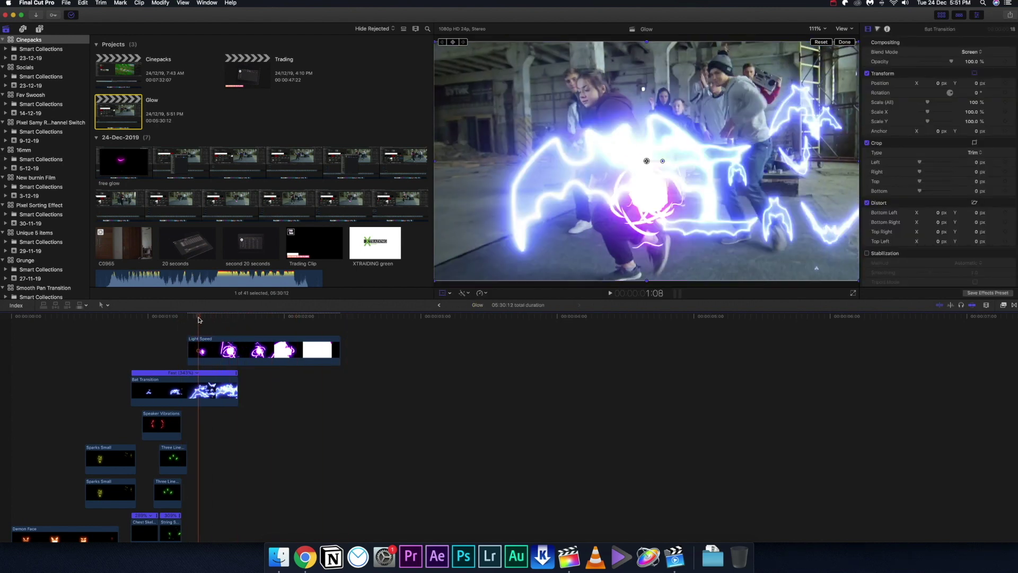
Step: Review the end of the Light Speed clip, then delete it from the timeline
left_click_drag(283, 304, 344, 290)
left_click(318, 348)
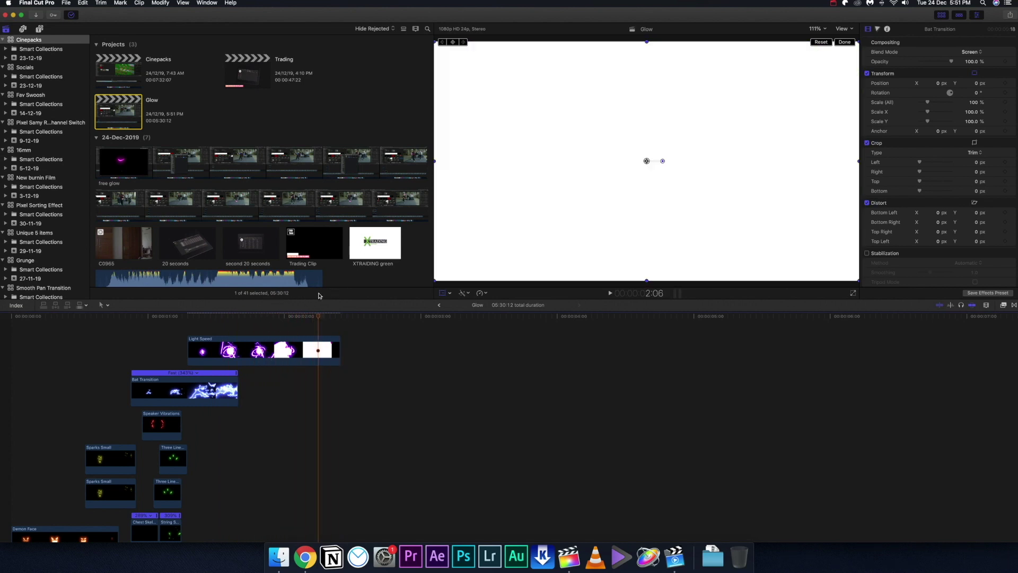
left_click_drag(222, 316, 311, 312)
key("Delete")
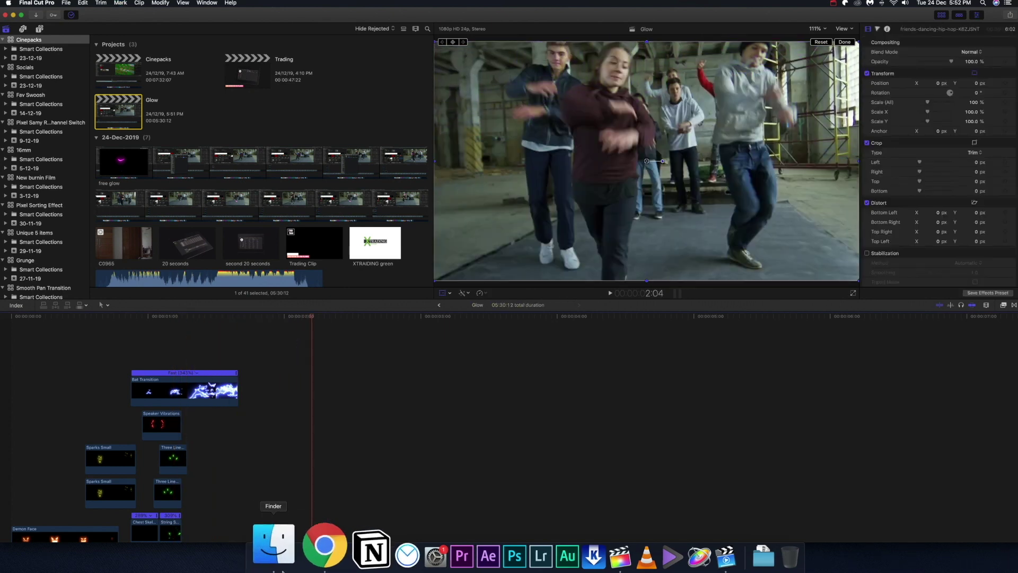
Step: Preview Light Swirl.mov, add it above the Bat Transition clip at about 1:10 and change its blend mode to overlay the footage
left_click(278, 555)
key("space")
key("space")
left_click_drag(204, 335, 205, 337)
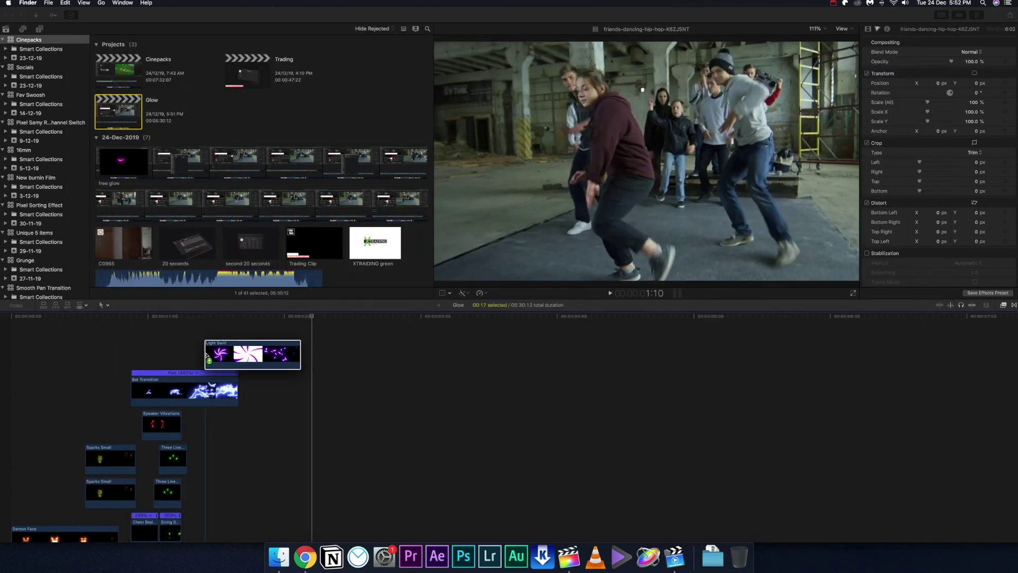
left_click(970, 52)
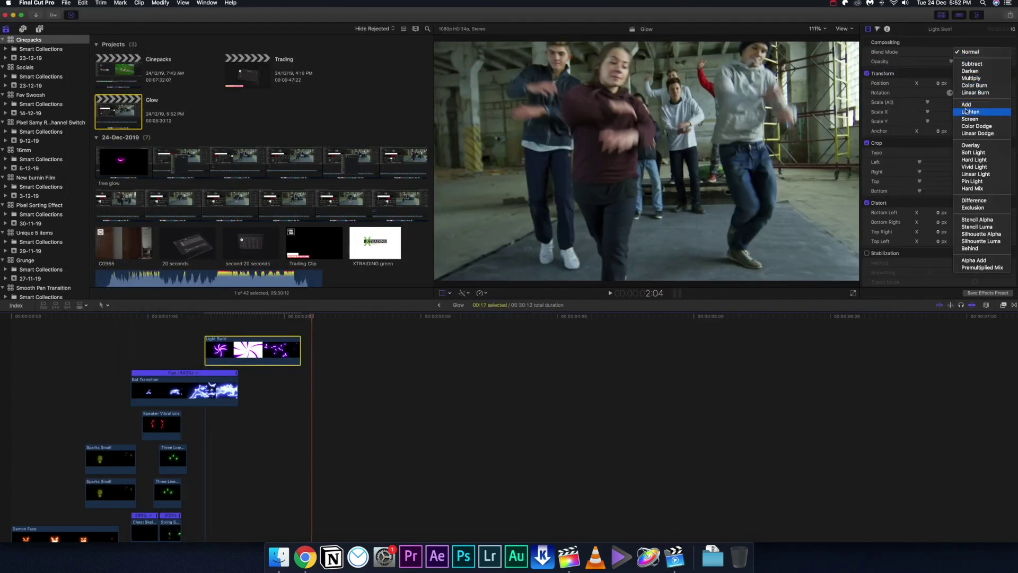
left_click(194, 327)
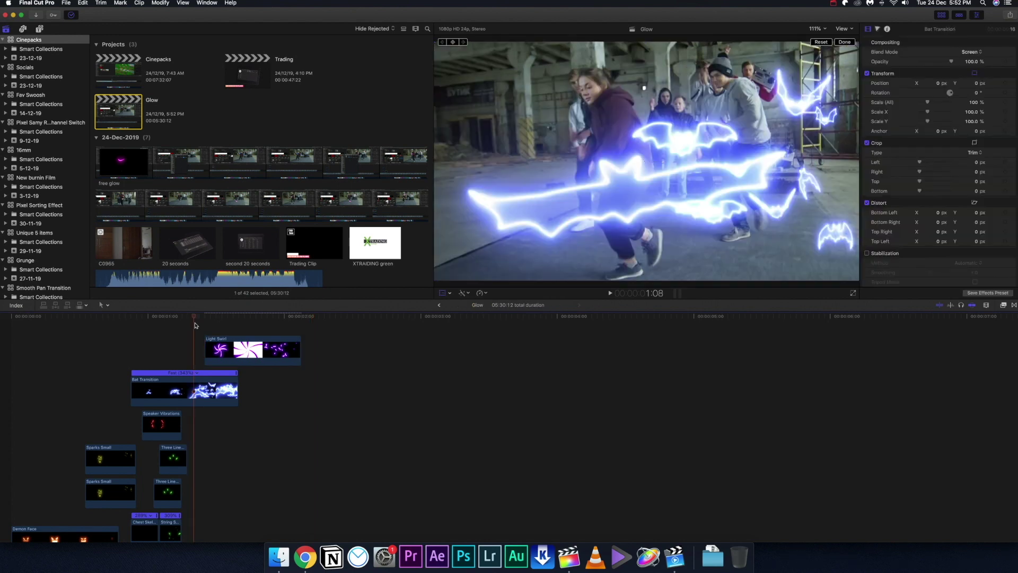